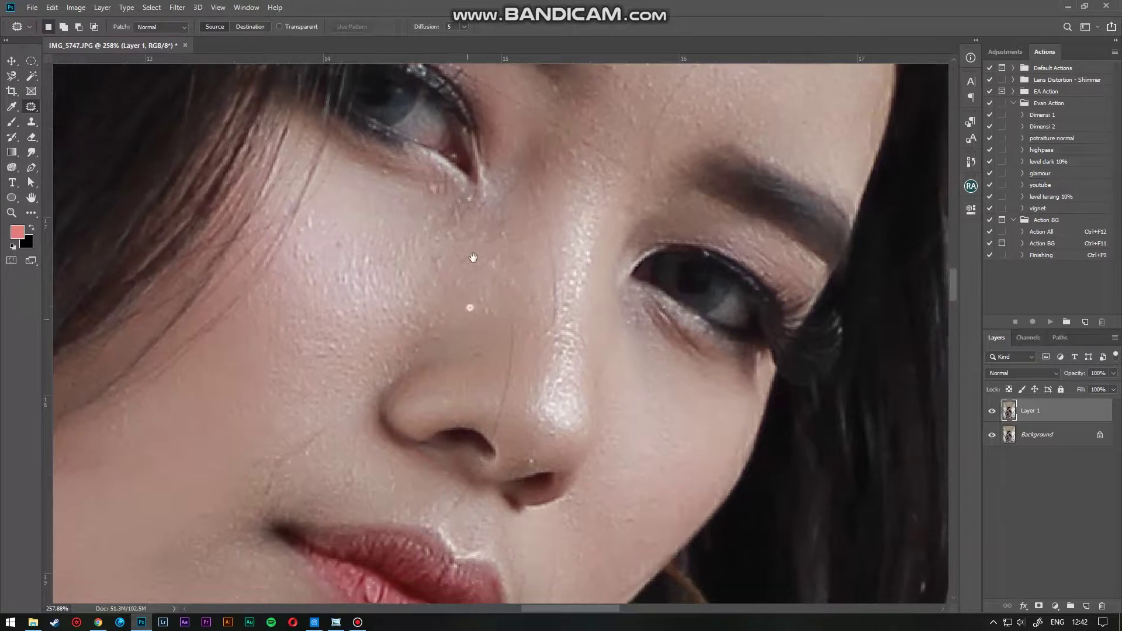
Step: Patch out the stray hair running down the side of the nose and nose bridge
left_click_drag(528, 306, 480, 293)
key("ctrl+d")
scroll(486, 310, "down", 1)
scroll(541, 205, "up", 2)
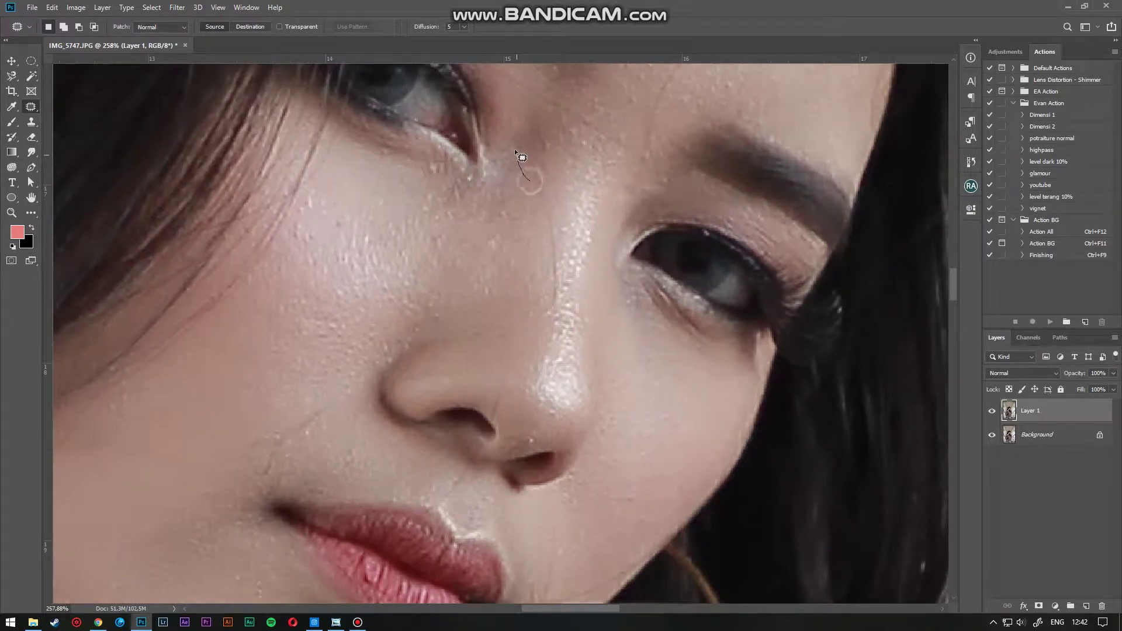
mouse_move(549, 316)
left_mouse_down()
mouse_move(531, 293)
mouse_move(484, 299)
left_mouse_up()
key("ctrl+d")
Step: Patch out the long stray hair crossing the forehead above the inner eyebrow
left_click_drag(551, 214, 492, 428)
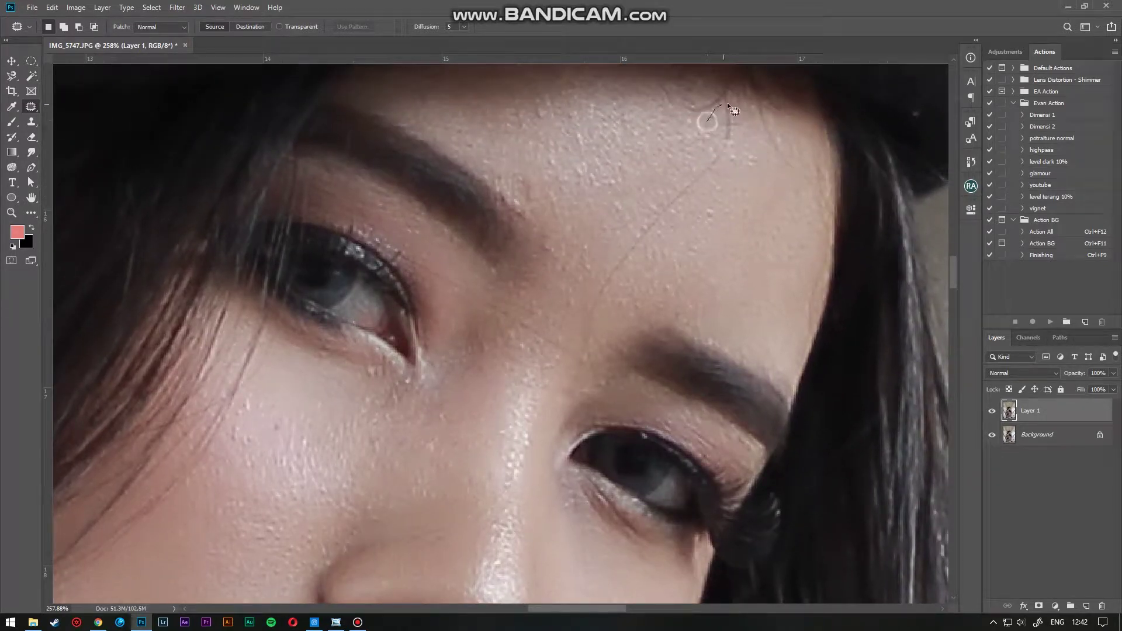
left_click_drag(667, 209, 671, 207)
left_click_drag(716, 146, 586, 226)
key("ctrl+d")
scroll(629, 167, "down", 1)
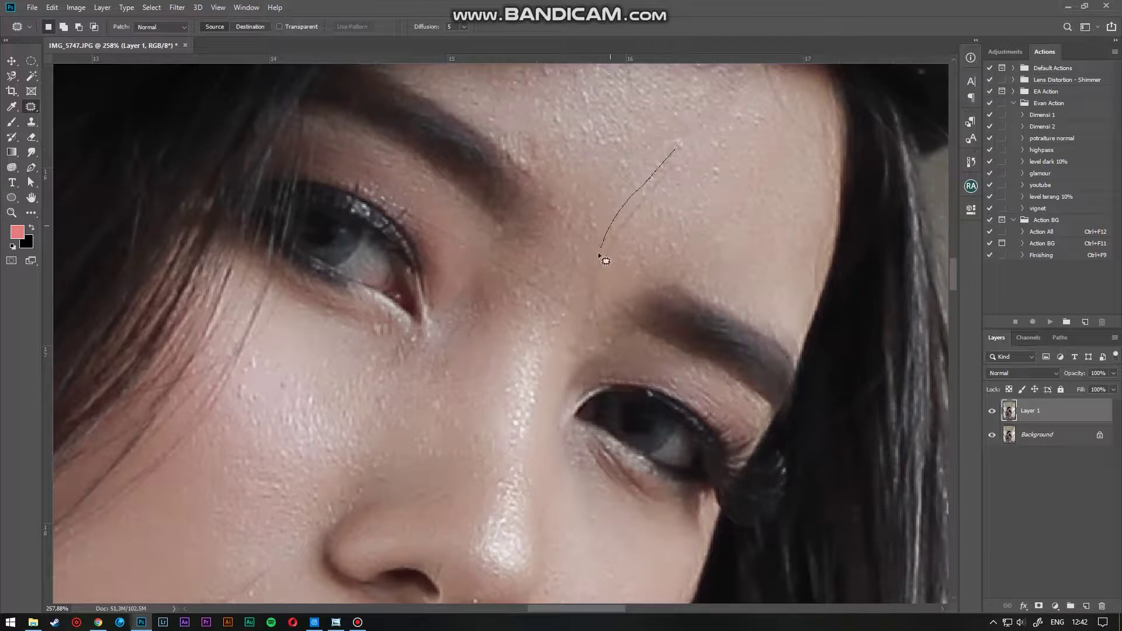
mouse_move(674, 214)
left_mouse_down()
mouse_move(682, 144)
mouse_move(628, 150)
left_mouse_up()
left_click(575, 144)
scroll(577, 204, "down", 1)
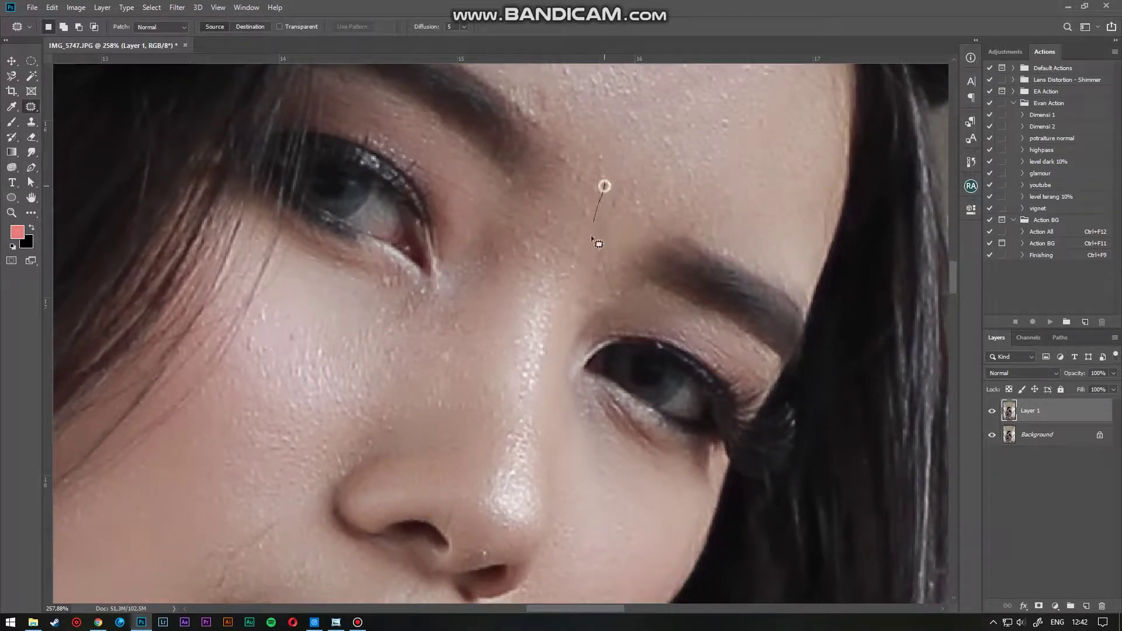
Step: Patch away the remaining hair traces and small blemishes between the eyebrows and on the lower forehead
mouse_move(631, 185)
left_mouse_down()
mouse_move(619, 205)
mouse_move(601, 105)
left_mouse_up()
left_click(564, 163)
left_click_drag(562, 203, 622, 239)
mouse_move(672, 207)
left_mouse_down()
mouse_move(654, 249)
mouse_move(697, 214)
mouse_move(680, 205)
left_mouse_up()
left_click_drag(679, 227, 678, 177)
left_click(643, 175)
left_click_drag(651, 221, 704, 205)
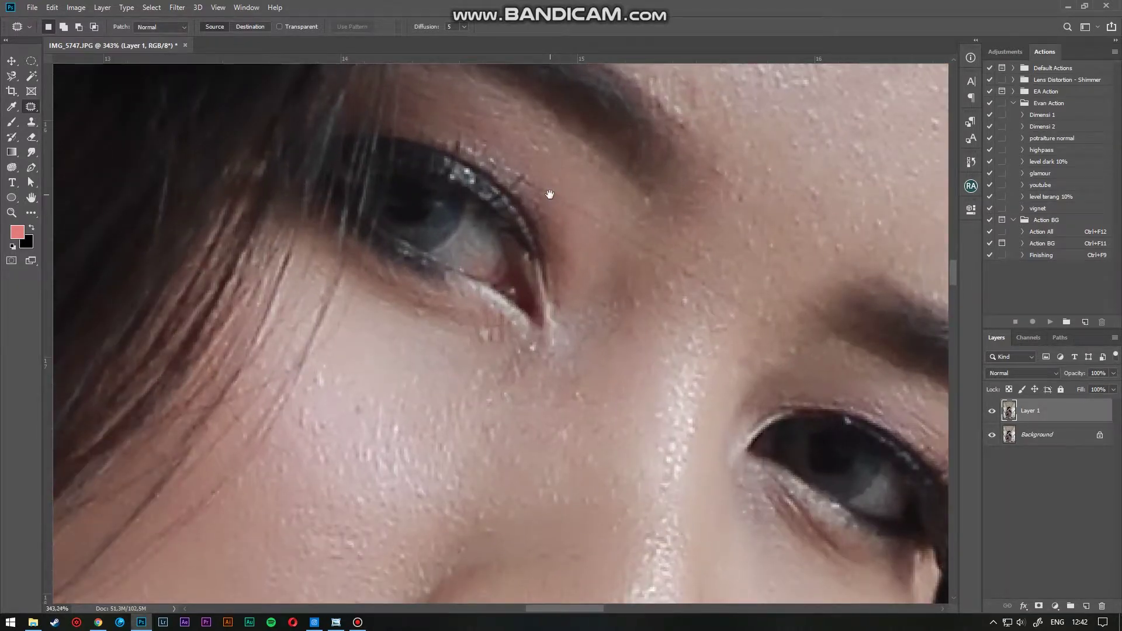
Step: Patch the skin from the inner upper eyelid across to the nose bridge
scroll(554, 209, "up", 2)
left_click_drag(554, 209, 513, 235)
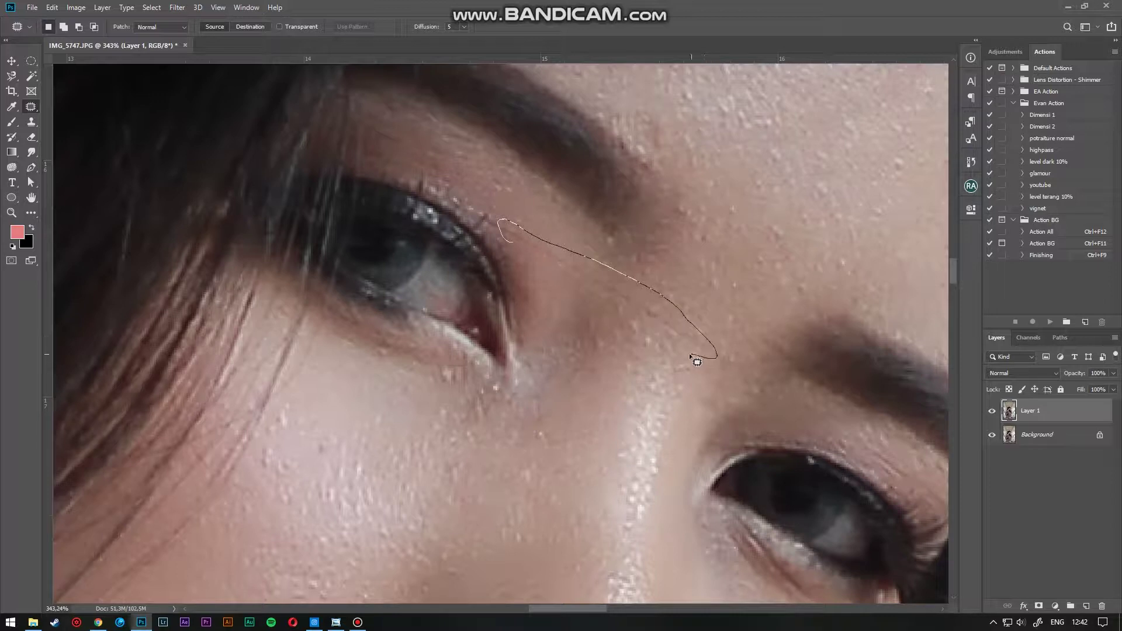
left_click_drag(690, 355, 692, 357)
left_click(625, 391)
Step: Patch out the stray hair on the cheek above the corner of the mouth
left_click_drag(599, 401, 719, 167)
left_click_drag(664, 316, 739, 135)
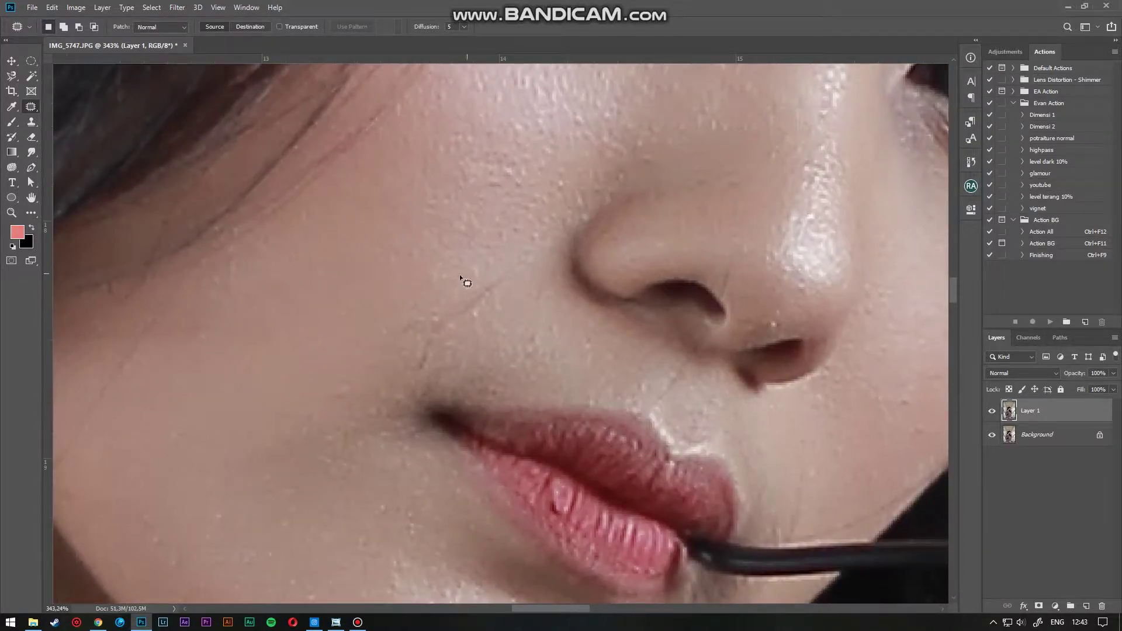
mouse_move(455, 302)
left_mouse_down()
mouse_move(519, 258)
mouse_move(466, 335)
left_mouse_up()
mouse_move(417, 385)
left_mouse_down()
mouse_move(433, 338)
mouse_move(388, 280)
left_mouse_up()
key("ctrl+d")
Step: Patch out the fine hair between the nose and the upper lip
left_click_drag(584, 321, 456, 280)
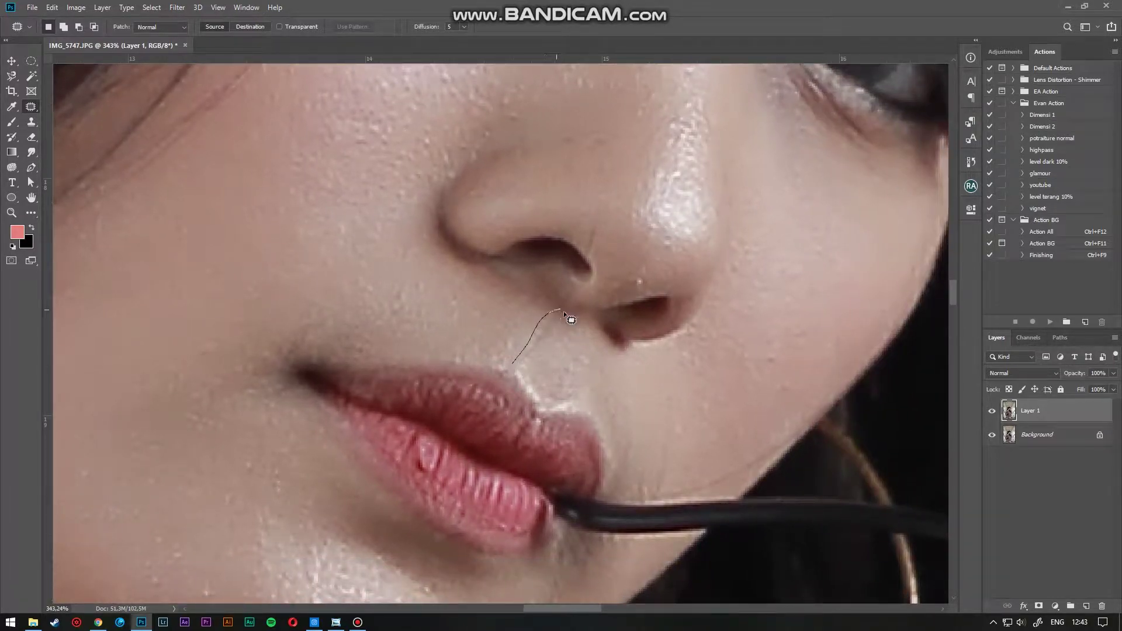
left_click_drag(535, 370, 461, 333)
key("ctrl+d")
left_click_drag(631, 355, 493, 240)
Step: Patch out the short hair on the nose beside the nostril
scroll(622, 227, "up", 3)
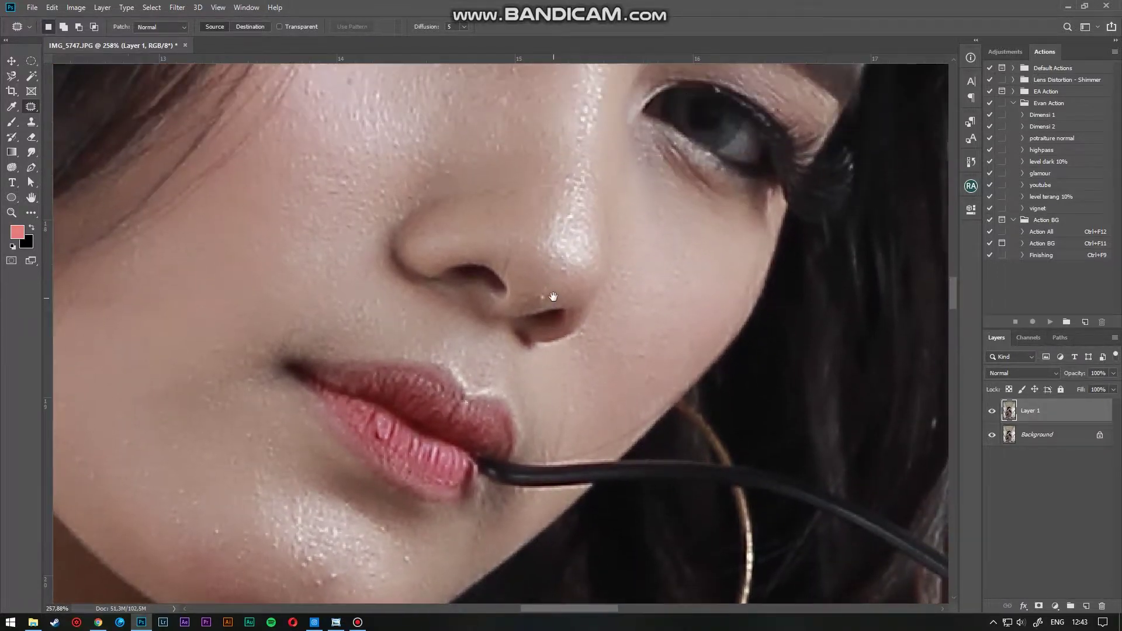
scroll(510, 261, "up", 1)
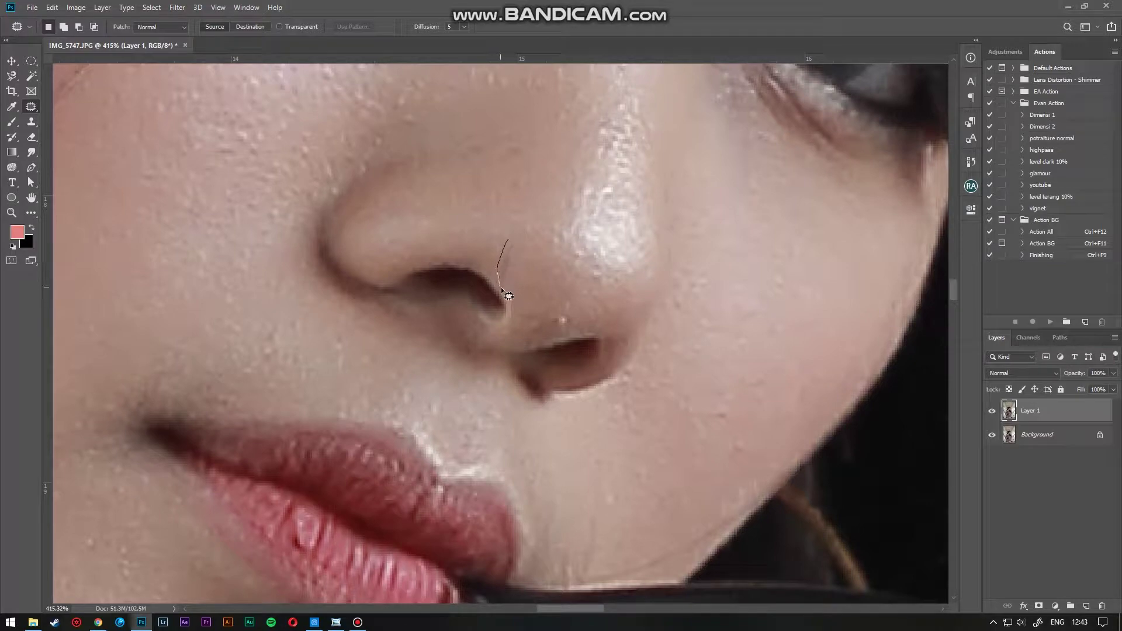
left_click_drag(509, 249, 492, 253)
key("ctrl+d")
scroll(493, 194, "down", 12)
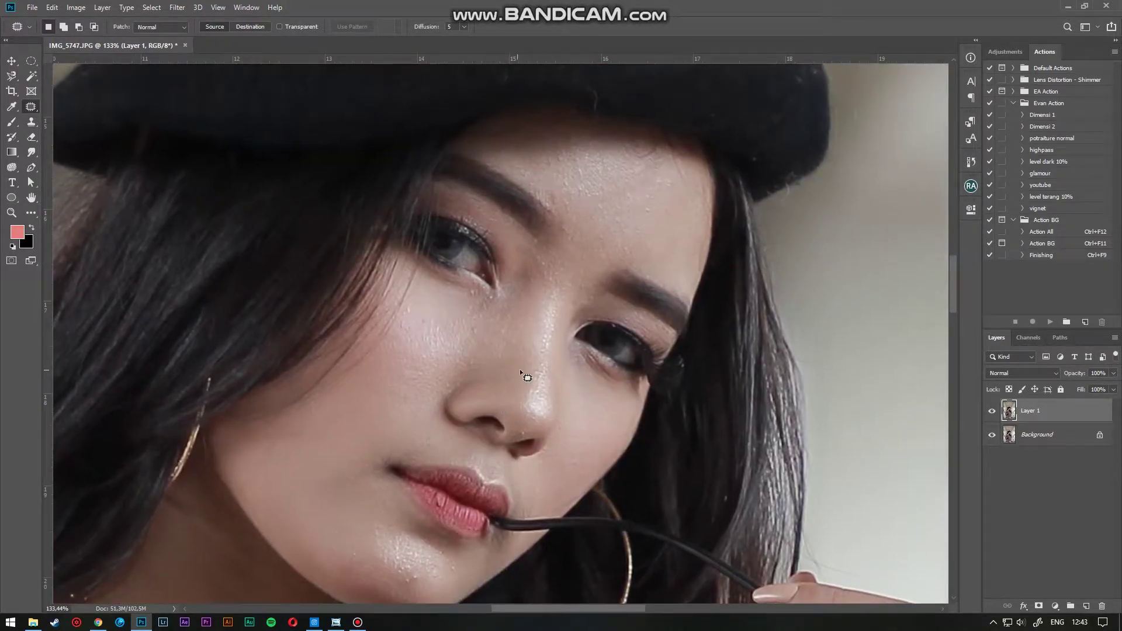
Step: Patch out the fine hairs on the cheek just above the glasses temple held at the mouth
scroll(591, 427, "up", 12)
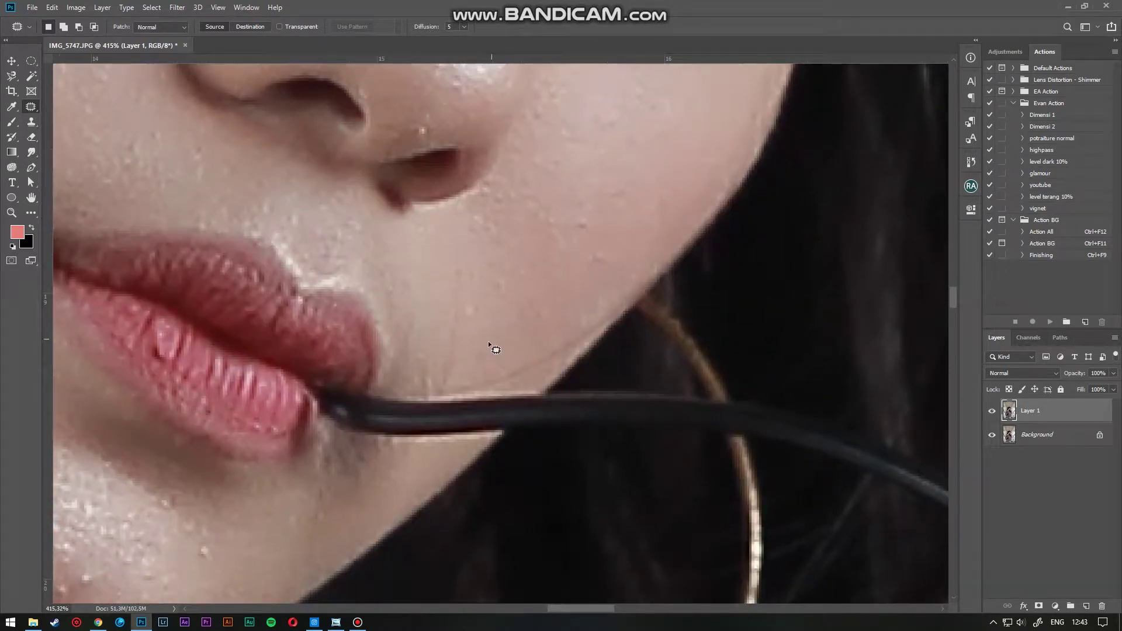
left_click_drag(552, 364, 491, 388)
mouse_move(584, 346)
left_mouse_down()
mouse_move(556, 361)
mouse_move(535, 328)
left_mouse_up()
key("ctrl+d")
scroll(519, 273, "down", 4)
Step: Patch out the fine hairs and spots on the upper forehead near the hairline
left_click_drag(605, 190, 537, 573)
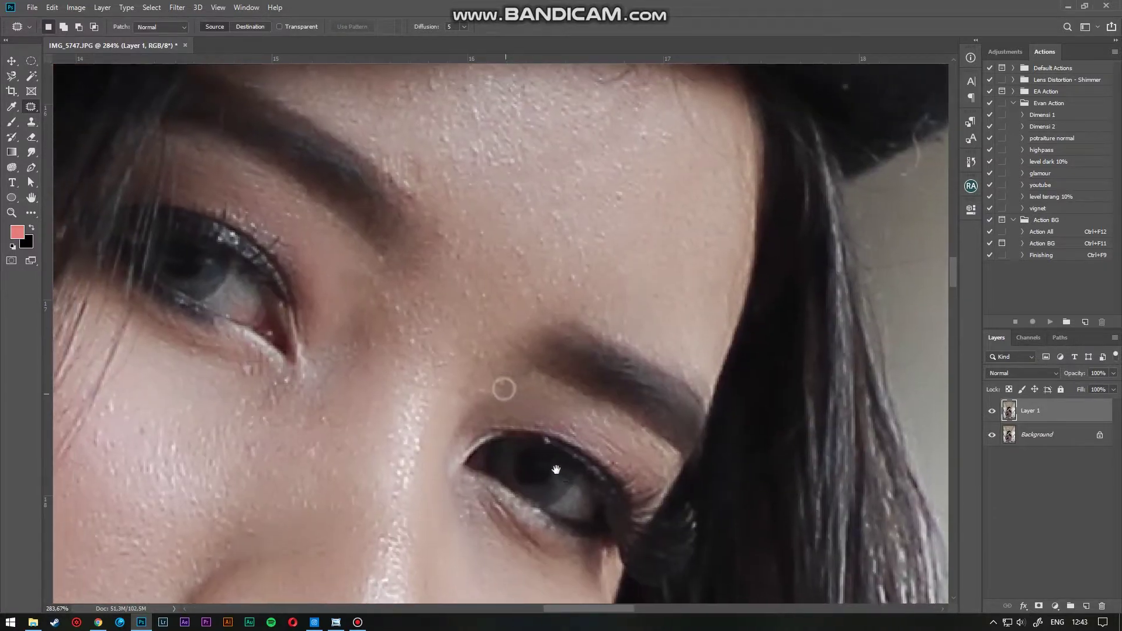
left_click_drag(520, 363, 516, 394)
left_click_drag(632, 176, 603, 206)
left_click_drag(630, 171, 655, 168)
mouse_move(703, 253)
left_mouse_down()
mouse_move(676, 242)
mouse_move(637, 250)
mouse_move(527, 295)
mouse_move(455, 402)
mouse_move(465, 259)
left_mouse_up()
key("ctrl+d")
Step: Patch out the faint hair on the cheek near the jawline and earring
scroll(466, 258, "up", 5)
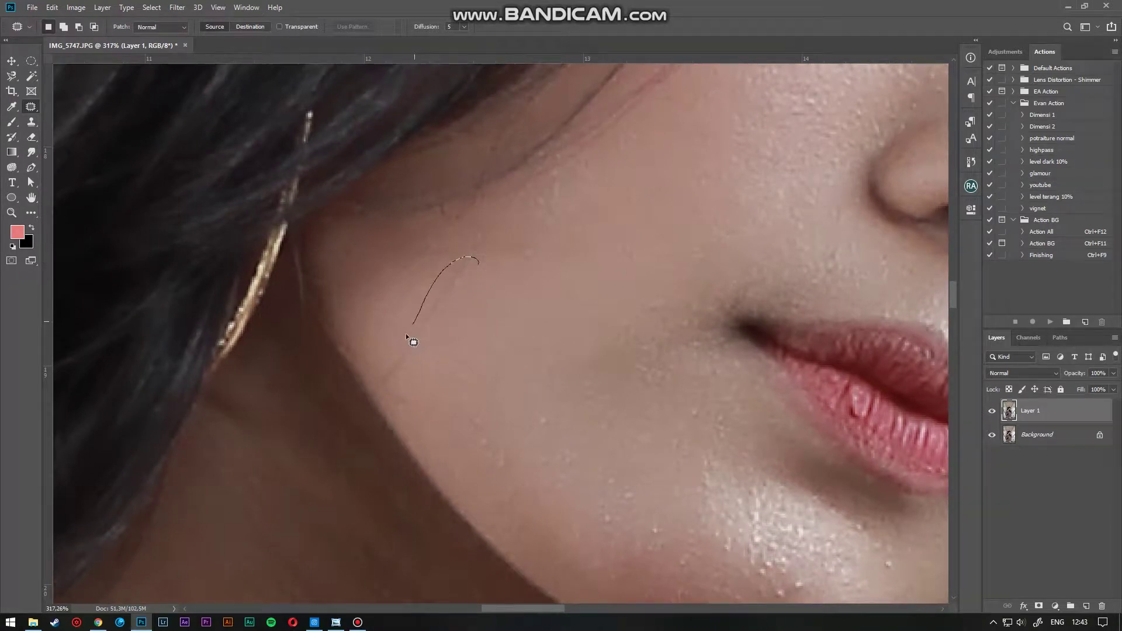
left_click_drag(403, 402, 431, 338)
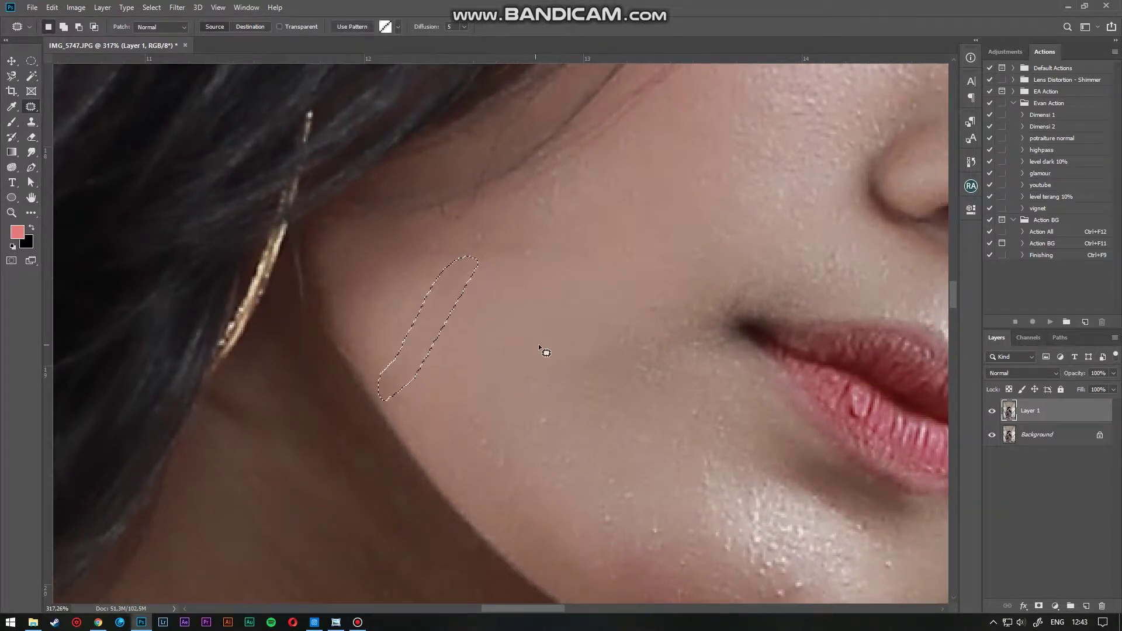
scroll(538, 328, "down", 5)
scroll(539, 334, "down", 1)
Step: Review the whole portrait and toggle Layer 1's visibility to compare the retouched face with the original
left_click_drag(509, 376, 609, 168)
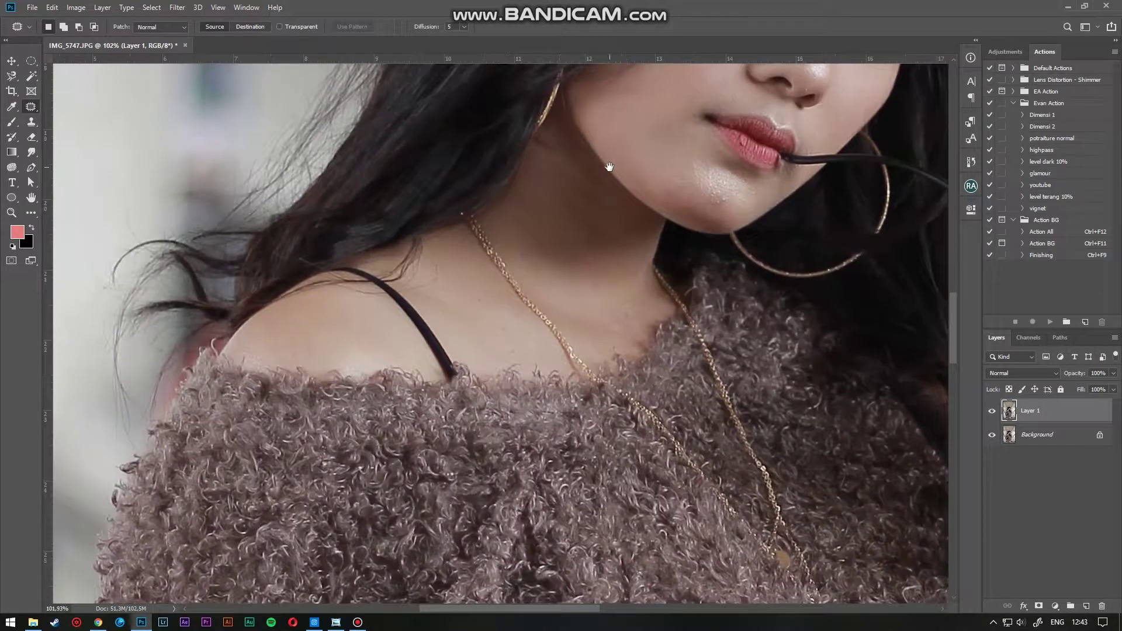
scroll(510, 286, "down", 8)
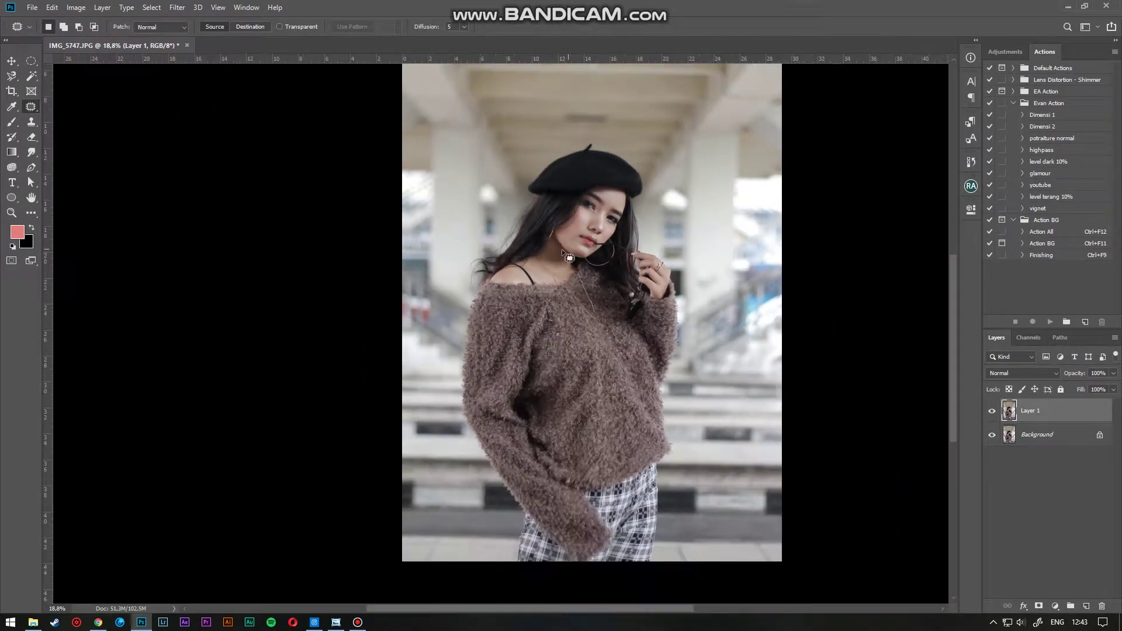
scroll(743, 275, "down", 1)
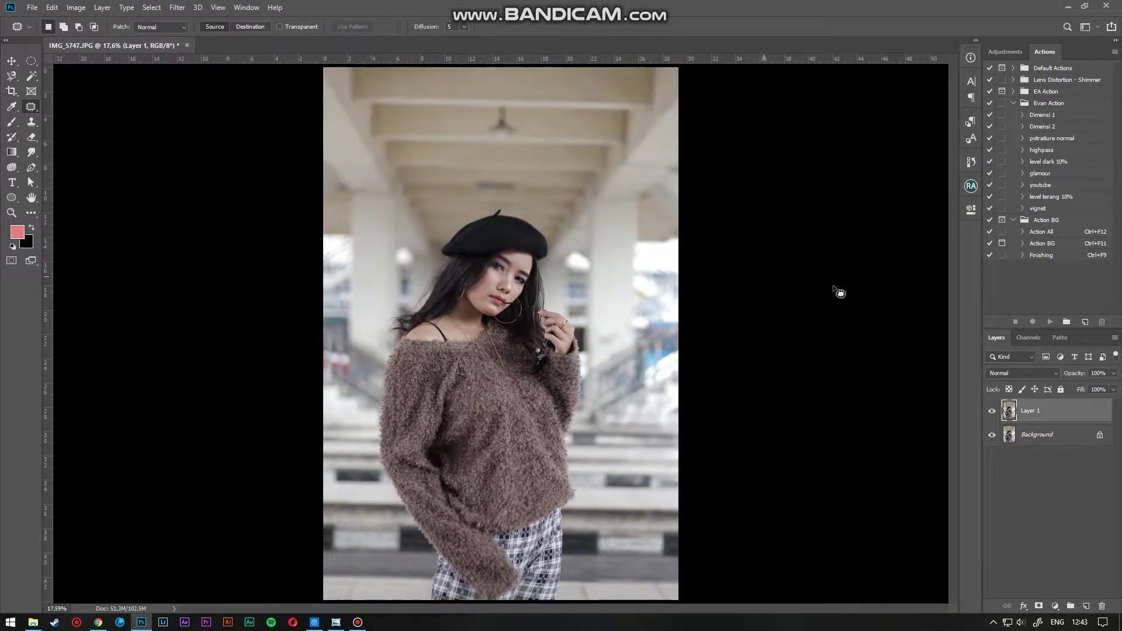
scroll(430, 282, "up", 8)
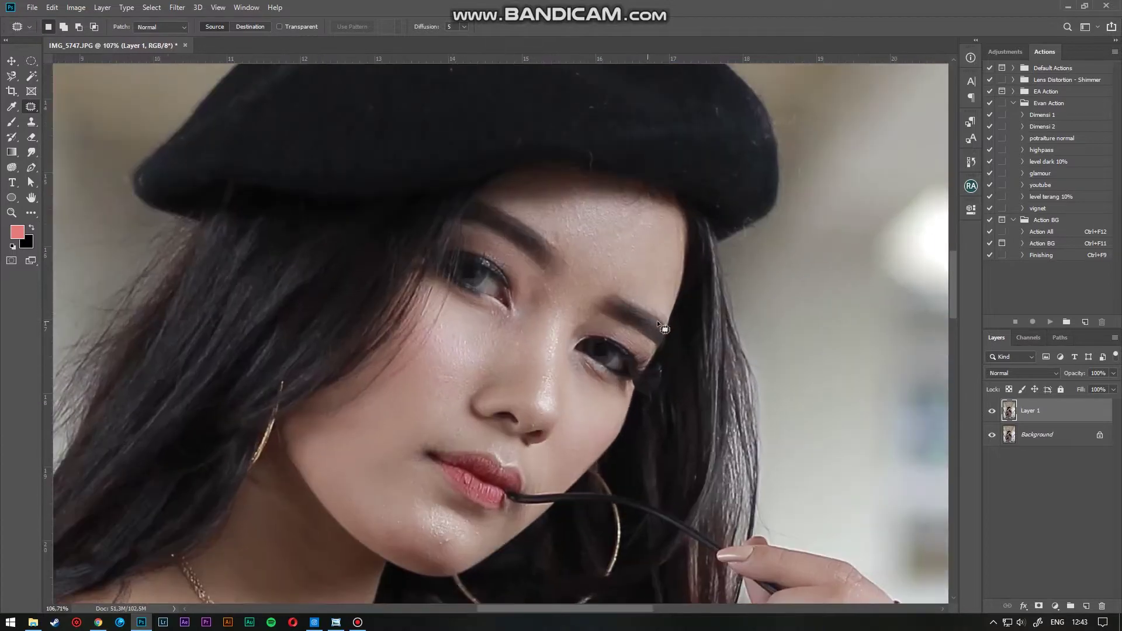
left_click(993, 413)
left_click(992, 413)
left_click(993, 414)
left_click(993, 414)
Step: Merge Layer 1 into the Background and add a new empty layer above it
left_click(1033, 437, "shift")
key("ctrl+e")
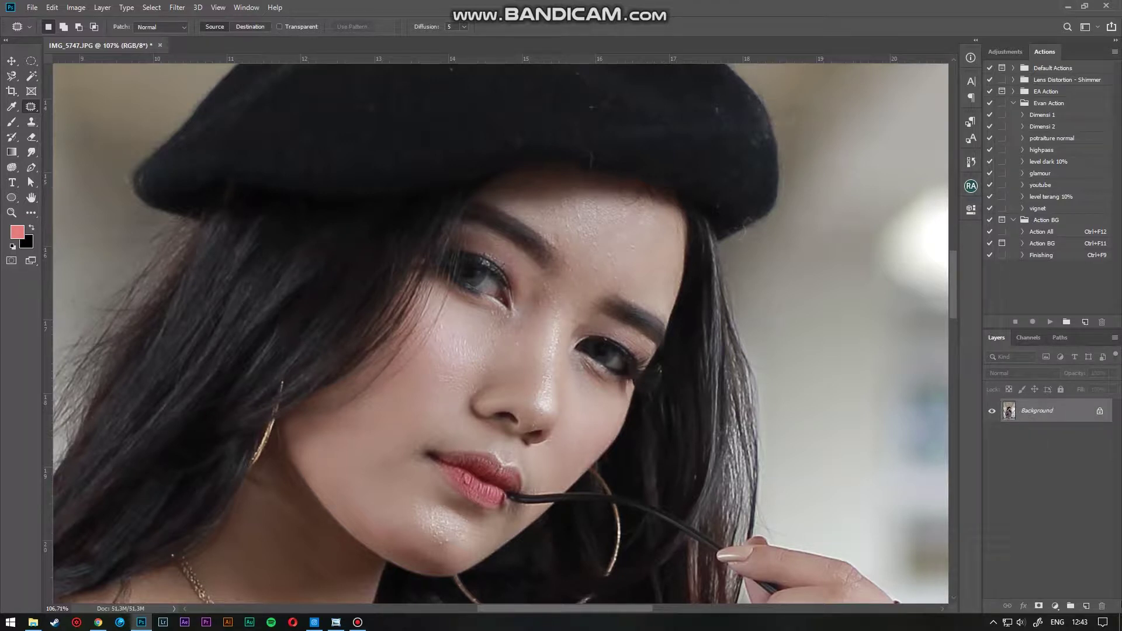
left_click(1087, 606)
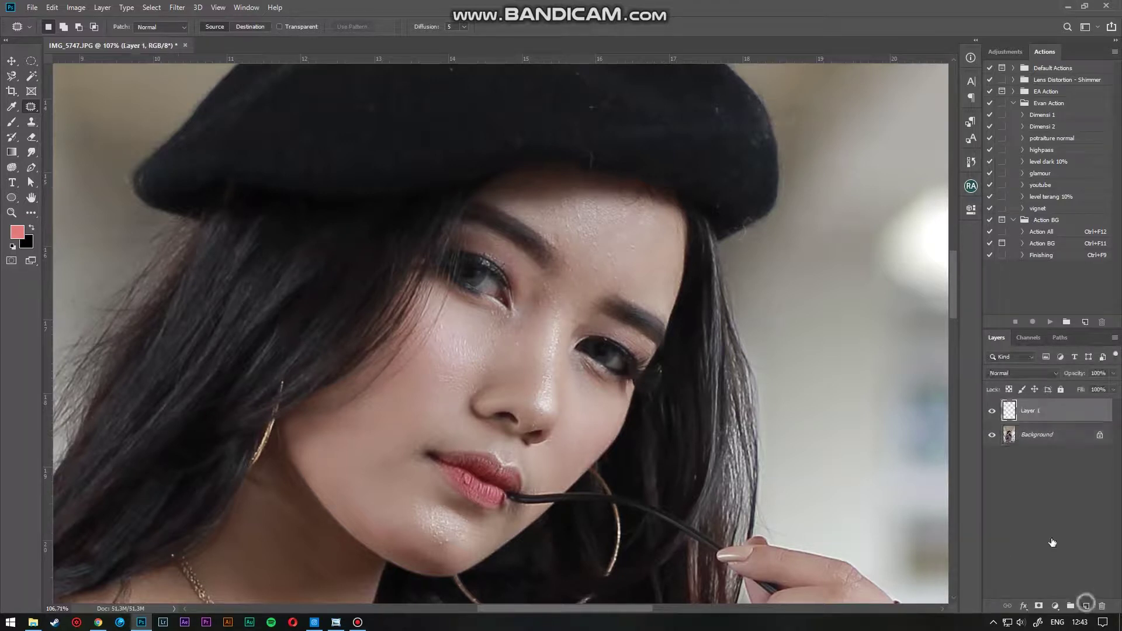
Step: Switch to the Mixer Brush tool and reduce the brush size to 30 for work on the forehead
right_click(33, 108)
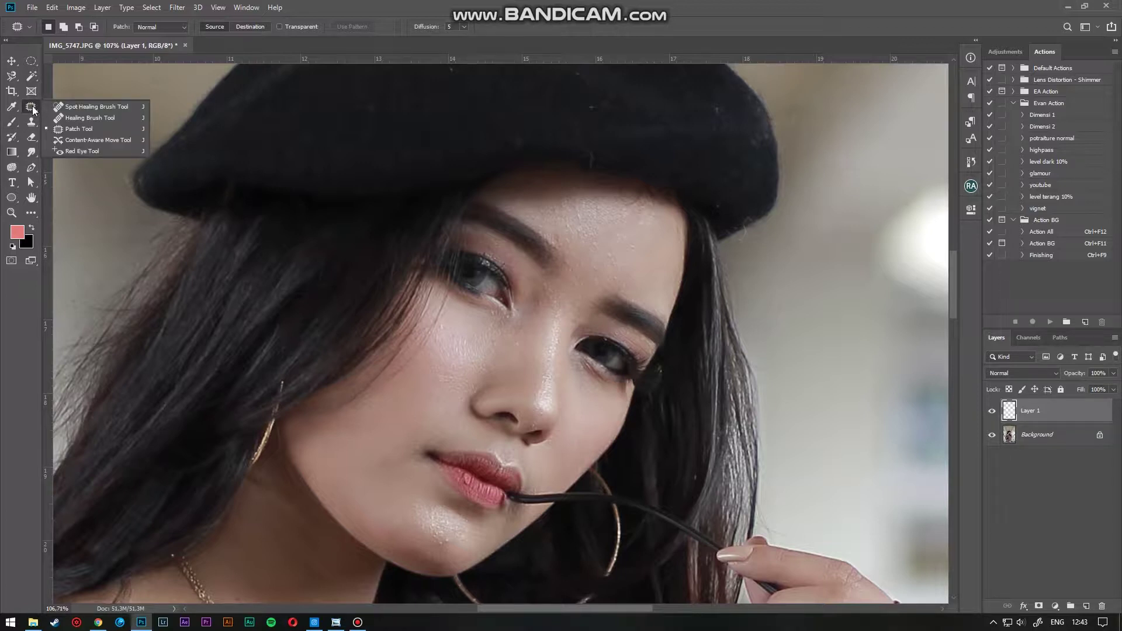
right_click(12, 121)
left_click(82, 151)
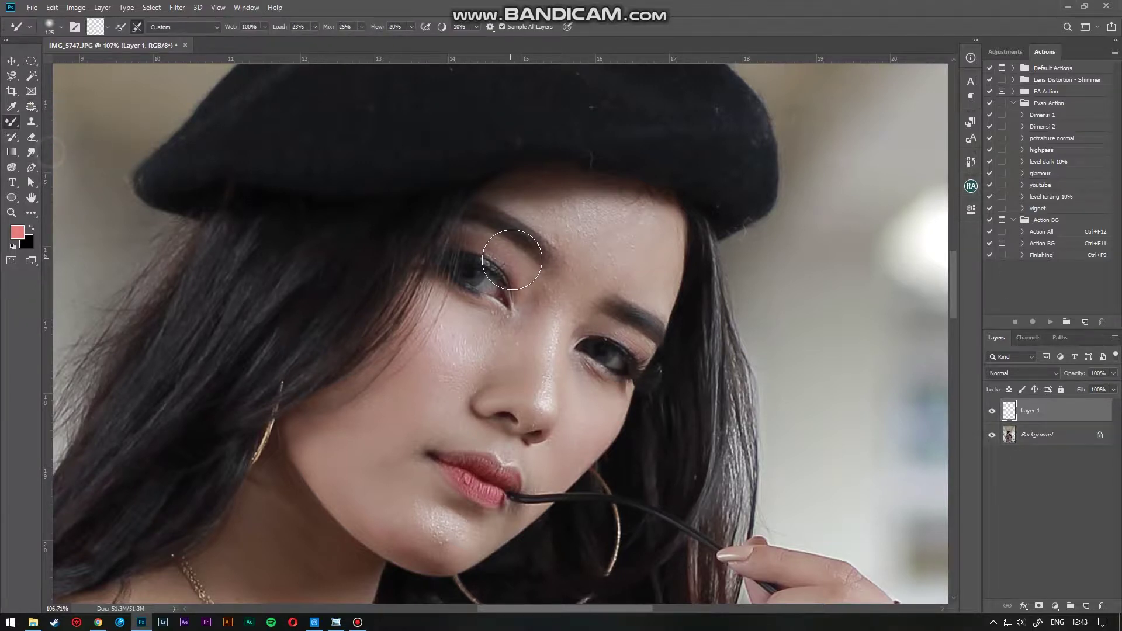
scroll(512, 259, "up", 5)
key("bracketleft")
key("bracketleft")
key("bracketleft")
key("bracketleft")
key("bracketleft")
key("bracketleft")
key("bracketleft")
key("bracketleft")
key("bracketleft")
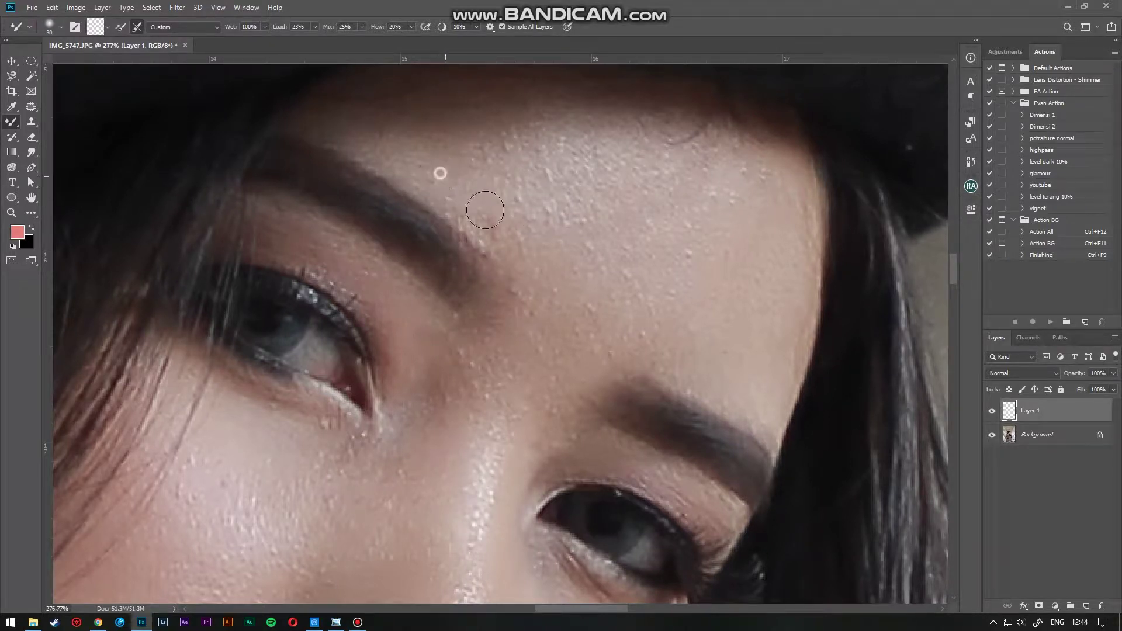
Step: Blend the forehead skin smooth with the Mixer Brush on the new layer
scroll(514, 261, "down", 4)
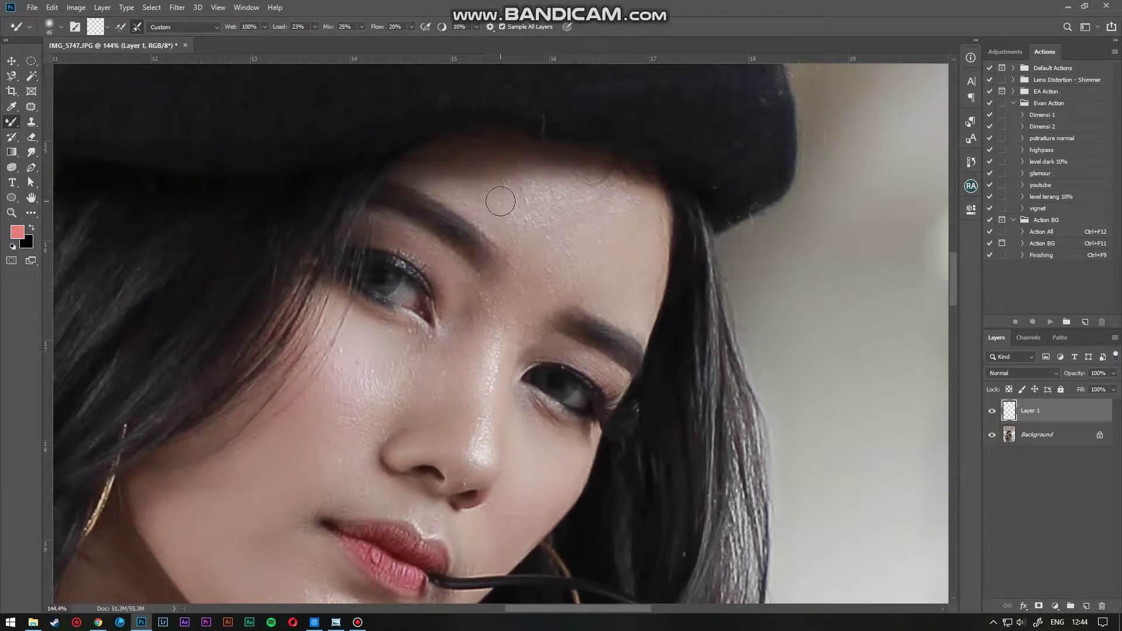
mouse_move(522, 205)
left_mouse_down()
mouse_move(619, 241)
mouse_move(625, 221)
mouse_move(587, 200)
mouse_move(637, 270)
left_mouse_up()
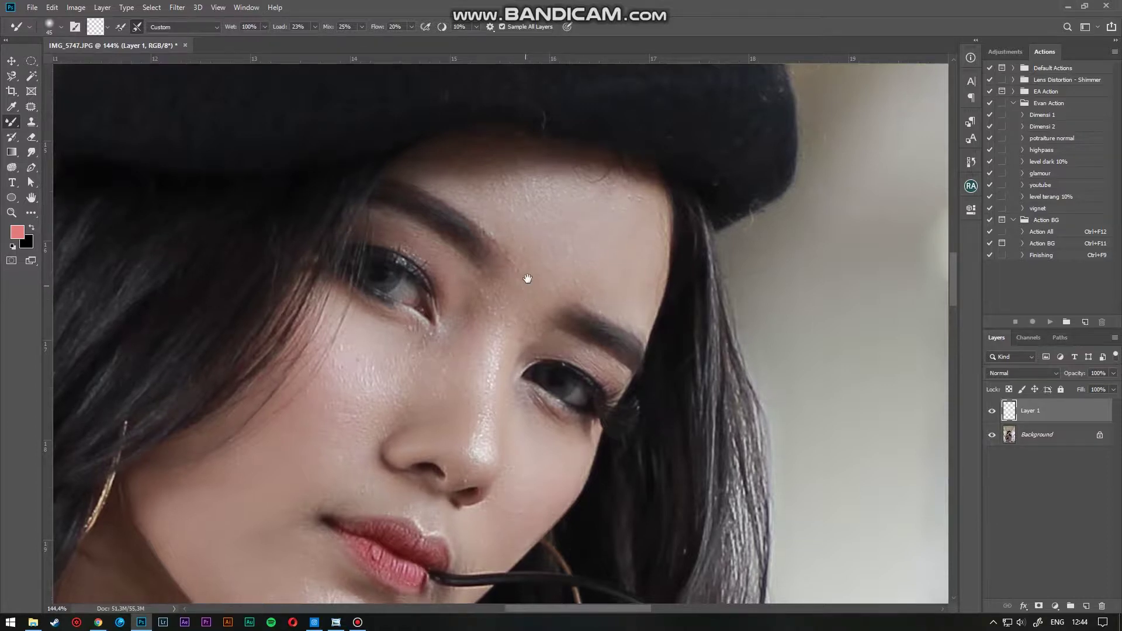
left_click_drag(524, 287, 531, 249)
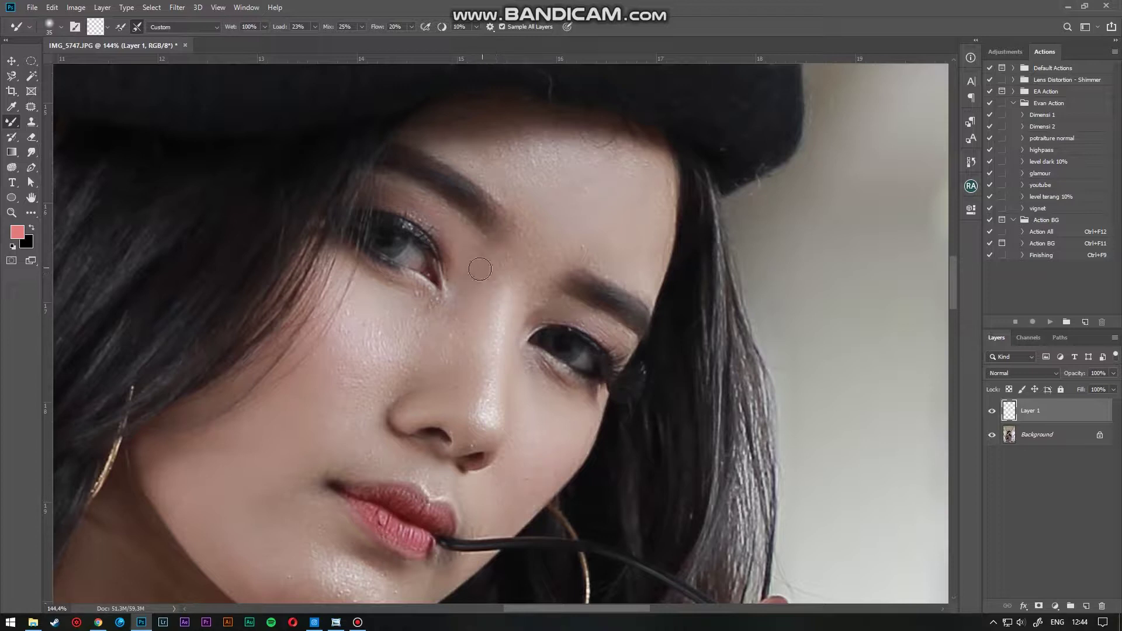
Step: Smooth the skin around the nose bridge, under the eyes and on both cheeks with the Mixer Brush
left_click_drag(460, 318, 526, 275)
mouse_move(448, 292)
left_mouse_down()
mouse_move(431, 352)
mouse_move(436, 281)
mouse_move(392, 353)
mouse_move(435, 280)
mouse_move(443, 298)
mouse_move(417, 375)
mouse_move(471, 288)
mouse_move(441, 369)
left_mouse_up()
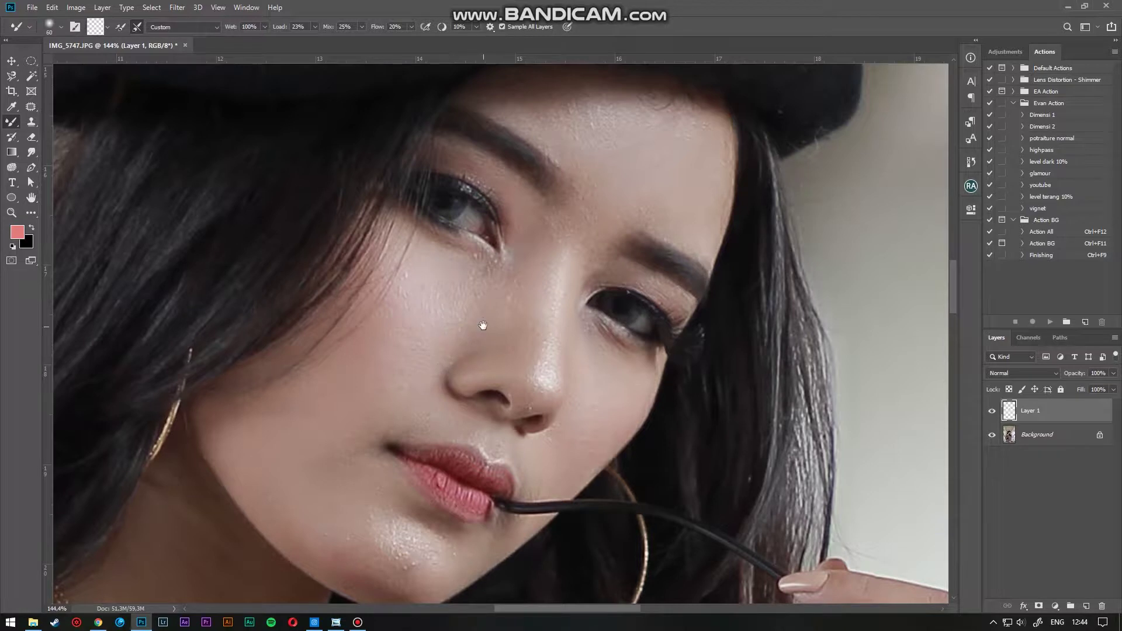
left_click_drag(476, 326, 458, 226)
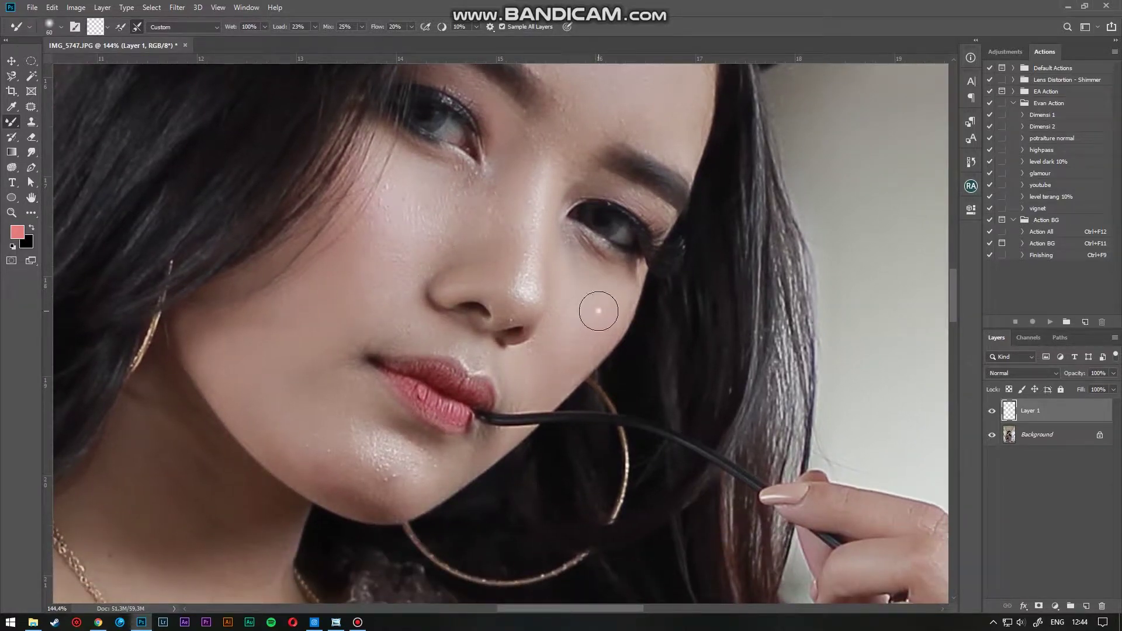
left_click_drag(551, 343, 614, 301)
Step: Blend the skin of the larger cheek and the area around the mouth with the Mixer Brush
mouse_move(426, 208)
left_mouse_down()
mouse_move(303, 294)
mouse_move(314, 366)
mouse_move(427, 401)
left_mouse_up()
mouse_move(359, 364)
left_mouse_down()
mouse_move(458, 416)
mouse_move(321, 376)
mouse_move(458, 446)
mouse_move(372, 381)
mouse_move(483, 414)
mouse_move(374, 371)
left_mouse_up()
mouse_move(375, 288)
left_mouse_down()
mouse_move(381, 362)
mouse_move(356, 320)
mouse_move(366, 364)
left_mouse_up()
left_click_drag(386, 268, 420, 369)
mouse_move(430, 239)
left_mouse_down()
mouse_move(473, 150)
mouse_move(391, 235)
mouse_move(361, 288)
left_mouse_up()
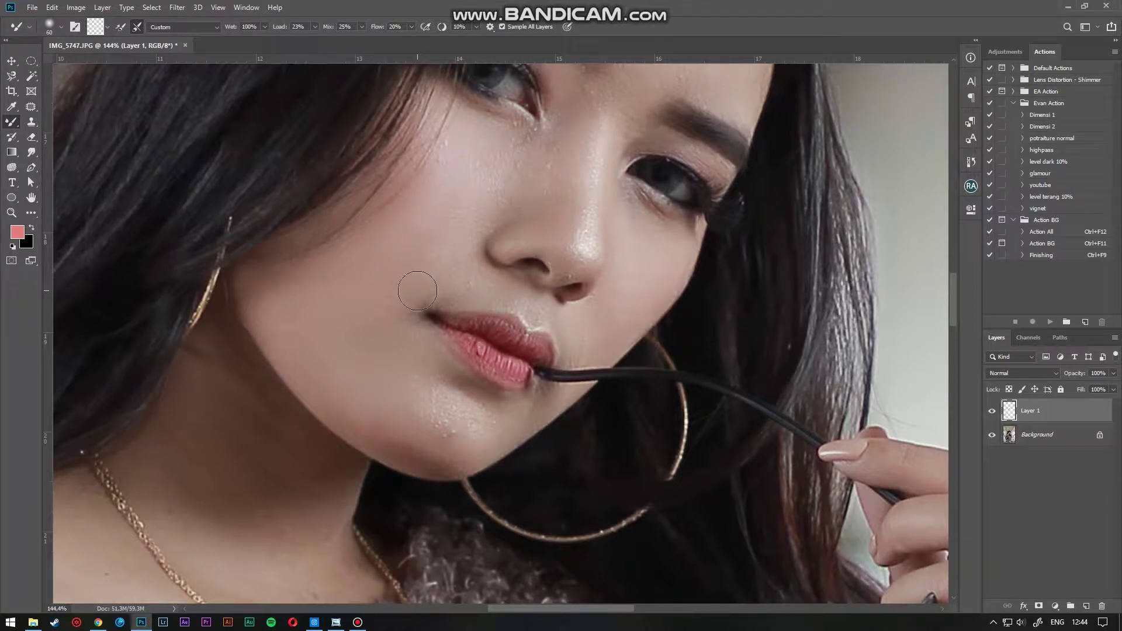
Step: Fit the whole photo in view and toggle Layer 1's visibility to compare the skin smoothing
key("super")
left_click(563, 3)
key("ctrl+0")
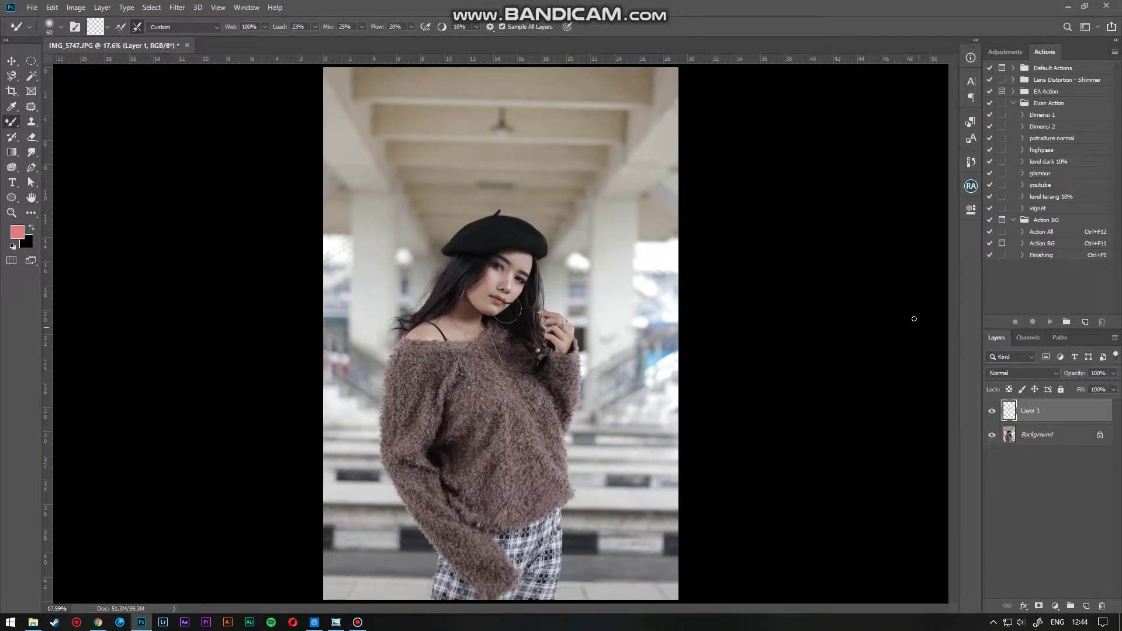
left_click(992, 413)
left_click(992, 412)
Step: Smooth the skin of the bare shoulder and upper chest with the Mixer Brush
scroll(391, 316, "up", 10)
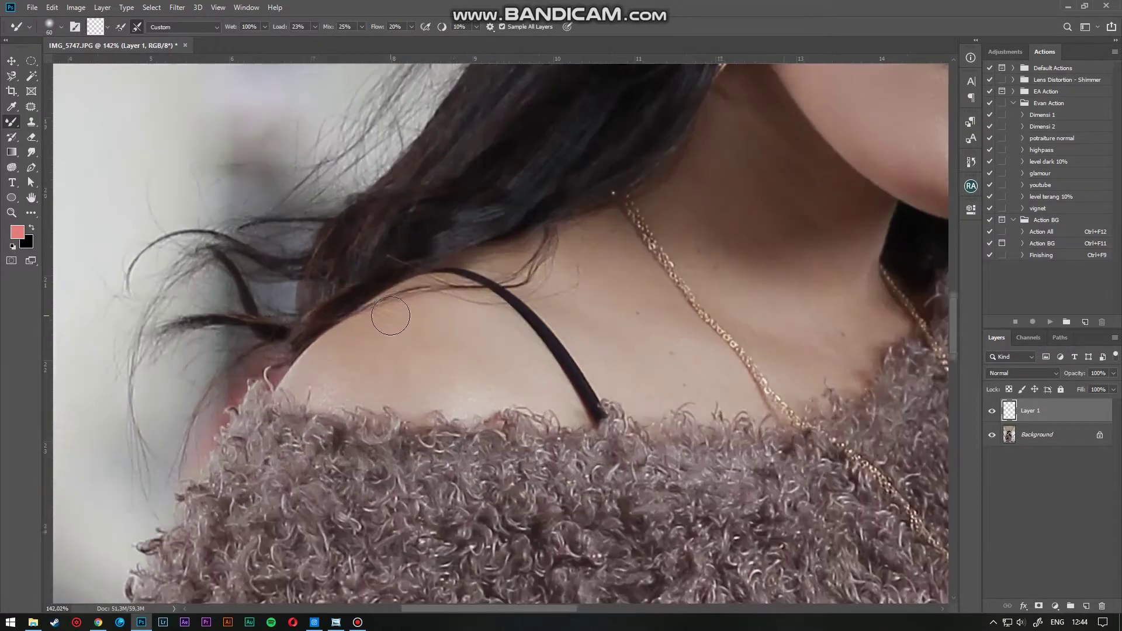
left_click_drag(490, 316, 451, 282)
mouse_move(328, 335)
left_mouse_down()
mouse_move(403, 331)
mouse_move(332, 315)
mouse_move(428, 302)
mouse_move(359, 320)
mouse_move(373, 287)
mouse_move(325, 335)
mouse_move(321, 324)
mouse_move(300, 361)
mouse_move(328, 301)
mouse_move(296, 338)
left_mouse_up()
left_click_drag(373, 338, 350, 321)
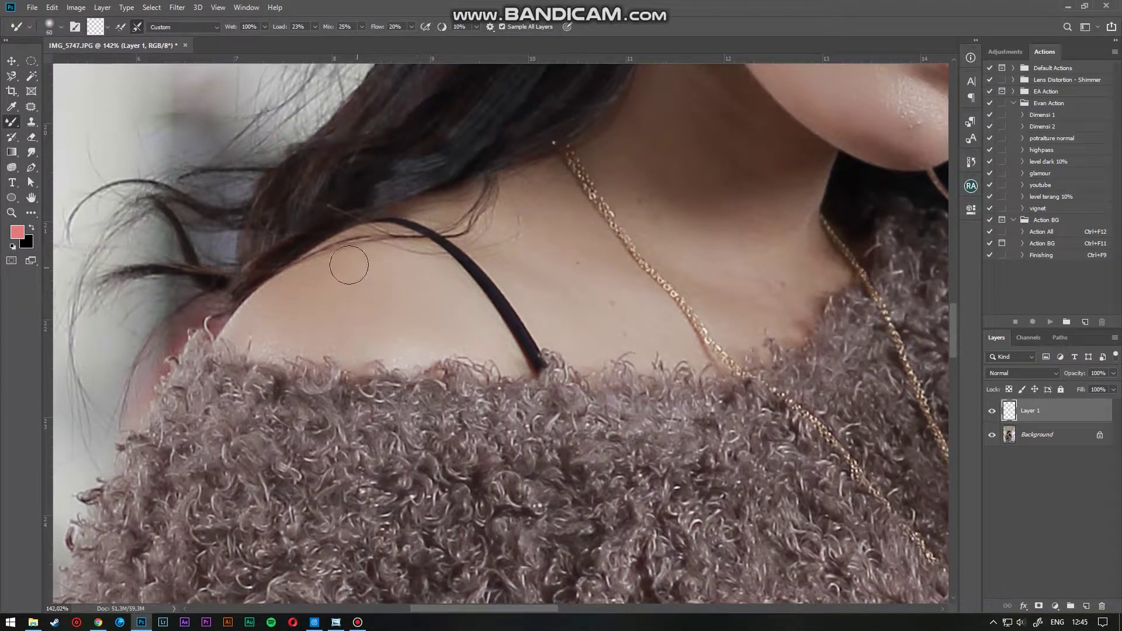
mouse_move(580, 282)
left_mouse_down()
mouse_move(401, 294)
mouse_move(396, 273)
mouse_move(396, 296)
mouse_move(446, 343)
mouse_move(460, 338)
mouse_move(380, 261)
left_mouse_up()
Step: Examine the sweater, hand and background for areas still needing retouching, and fit the whole photo in view
mouse_move(550, 302)
left_mouse_down()
mouse_move(458, 330)
mouse_move(409, 241)
mouse_move(418, 93)
left_mouse_up()
left_click_drag(456, 471, 612, 83)
left_click_drag(418, 503, 520, 95)
left_click_drag(533, 412, 574, 141)
scroll(574, 141, "down", 5)
left_click_drag(763, 212, 283, 560)
left_click_drag(903, 342, 571, 350)
left_click_drag(628, 280, 644, 499)
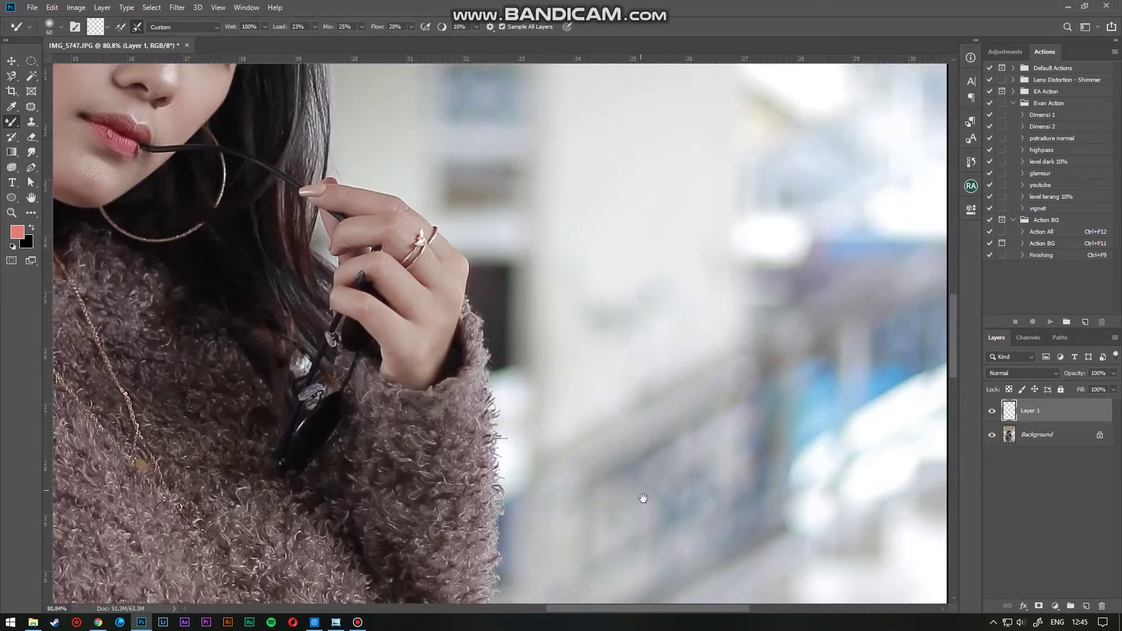
key("ctrl+0")
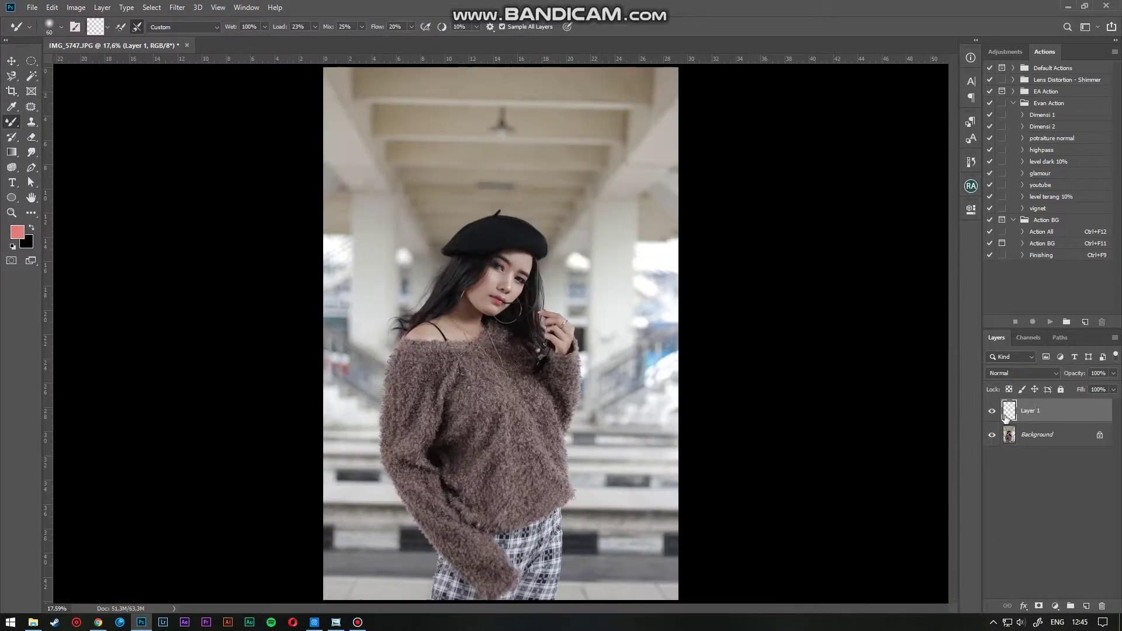
Step: Duplicate the Background layer and merge the copy with the Mixer Brush layer above it
left_click(993, 412)
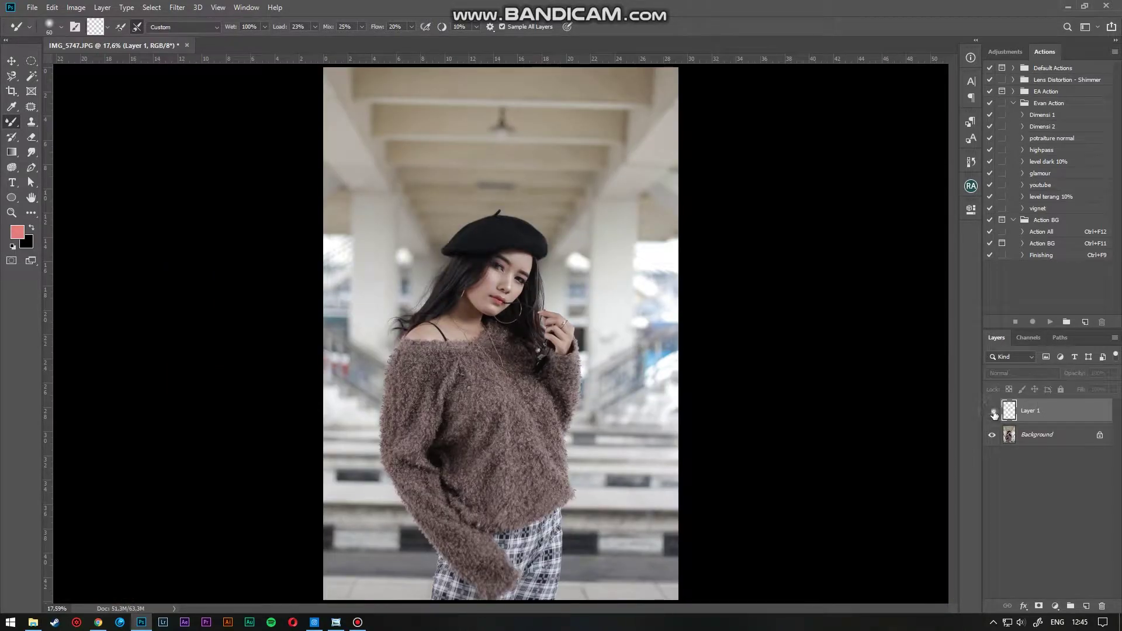
left_click(1037, 436)
key("ctrl+j")
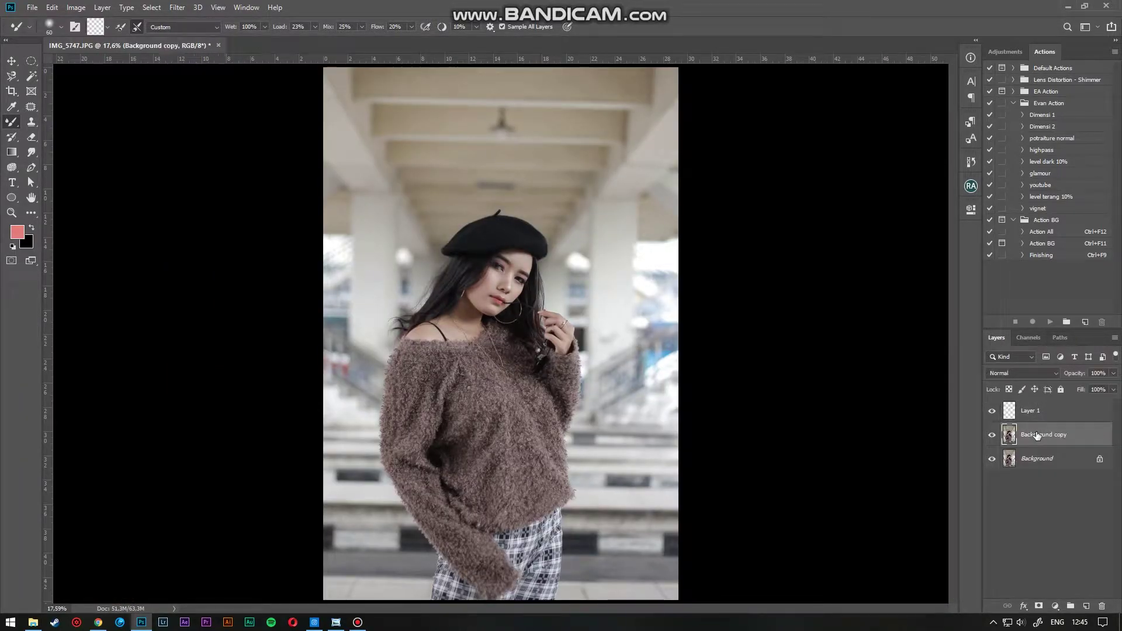
left_click(1044, 412, "shift")
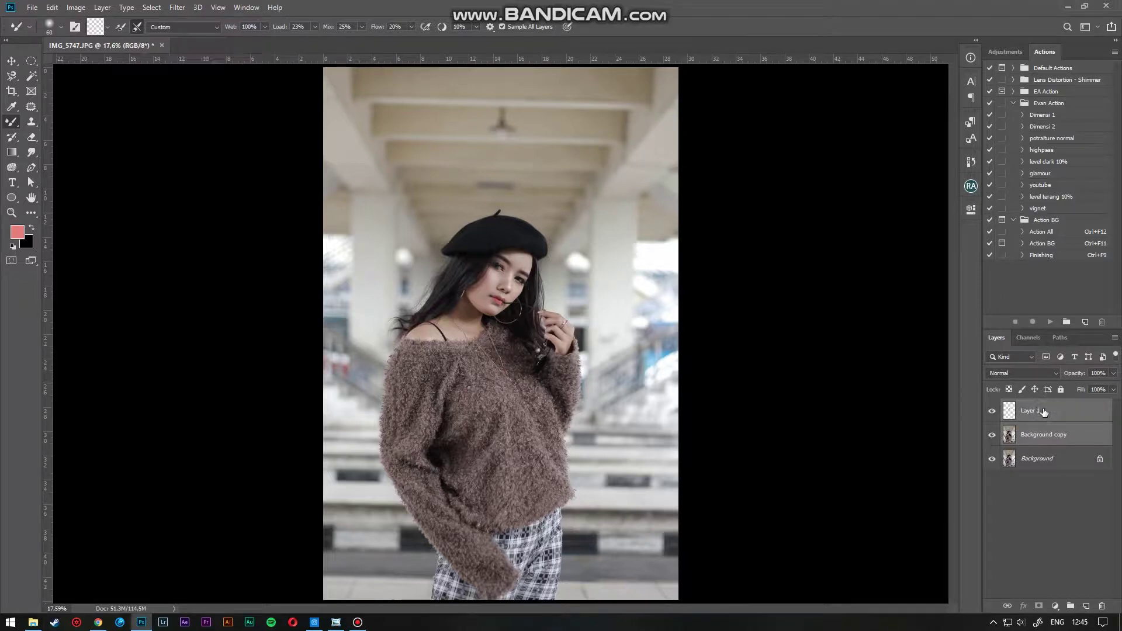
key("ctrl+e")
Step: Smooth the skin with the Imagenomic Portraiture filter using the Smoothing: Normal preset, output to a new layer
scroll(505, 276, "up", 10)
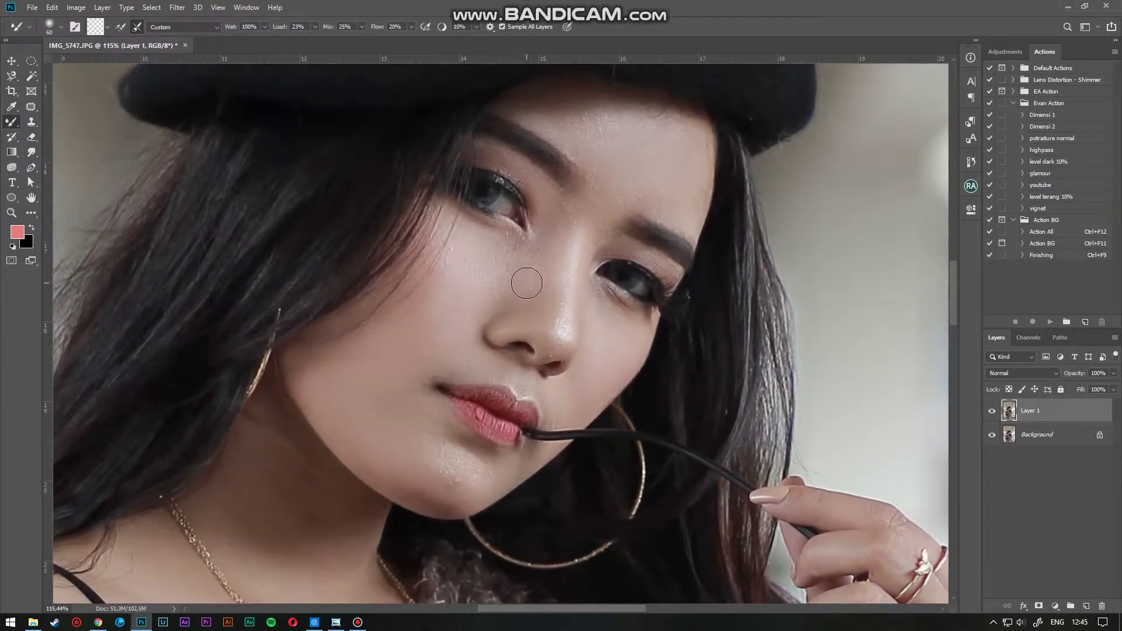
scroll(527, 284, "down", 2)
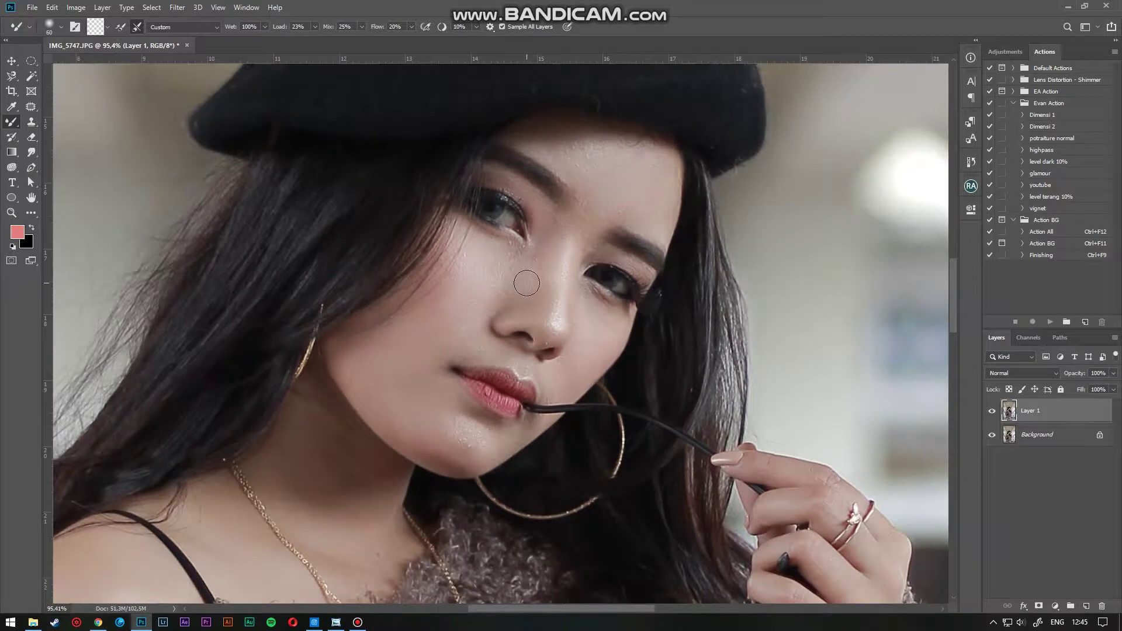
left_click(176, 7)
mouse_move(237, 257)
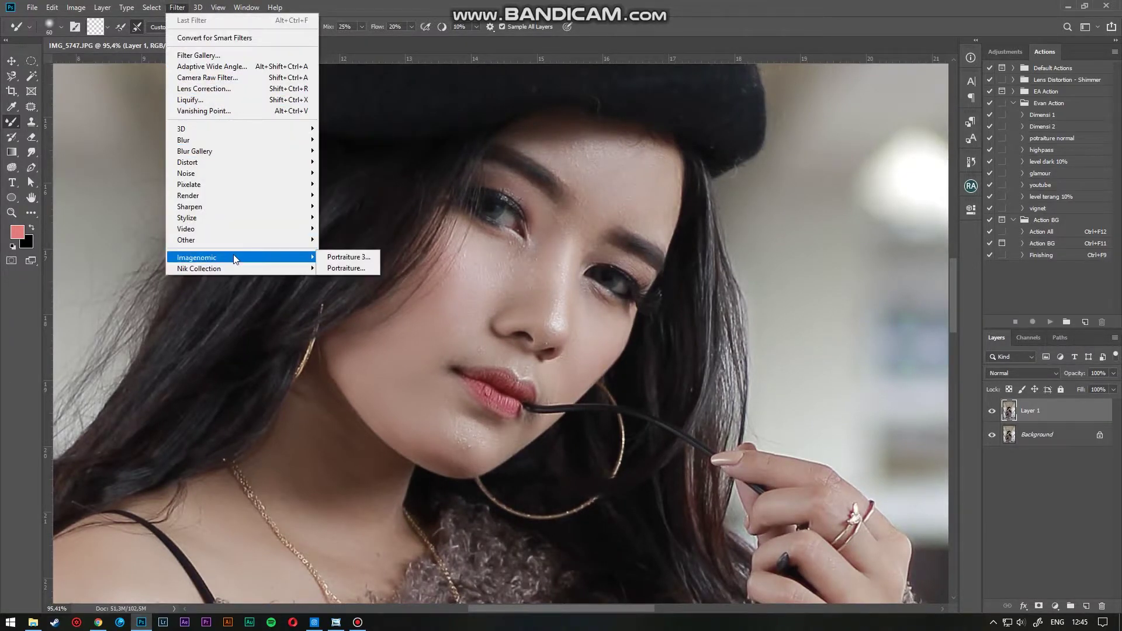
left_click(353, 267)
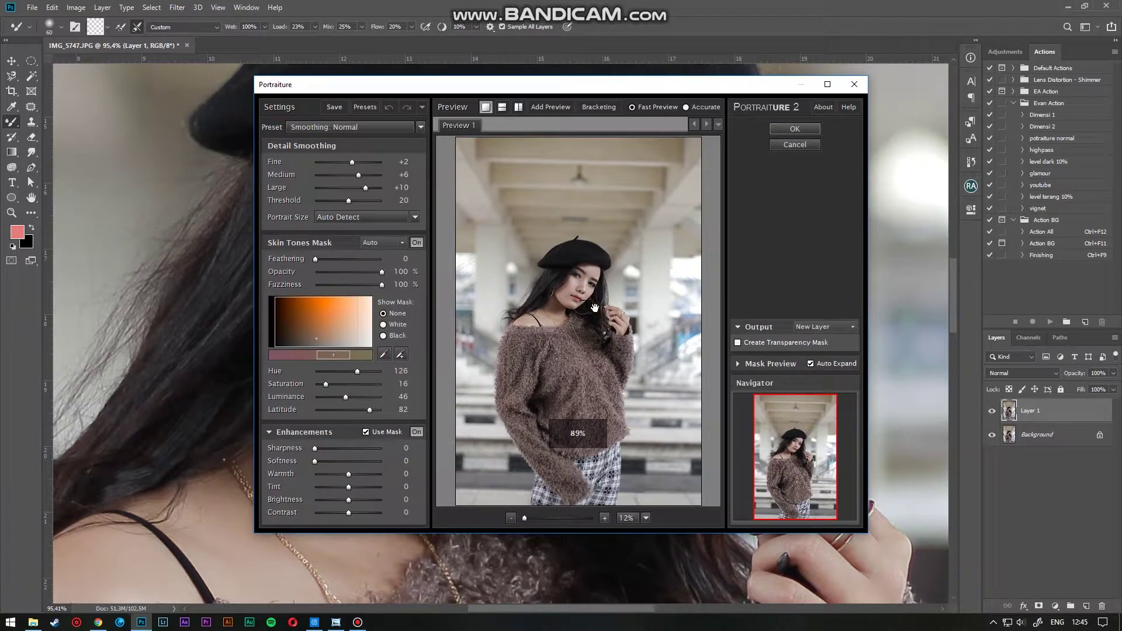
left_click(588, 297)
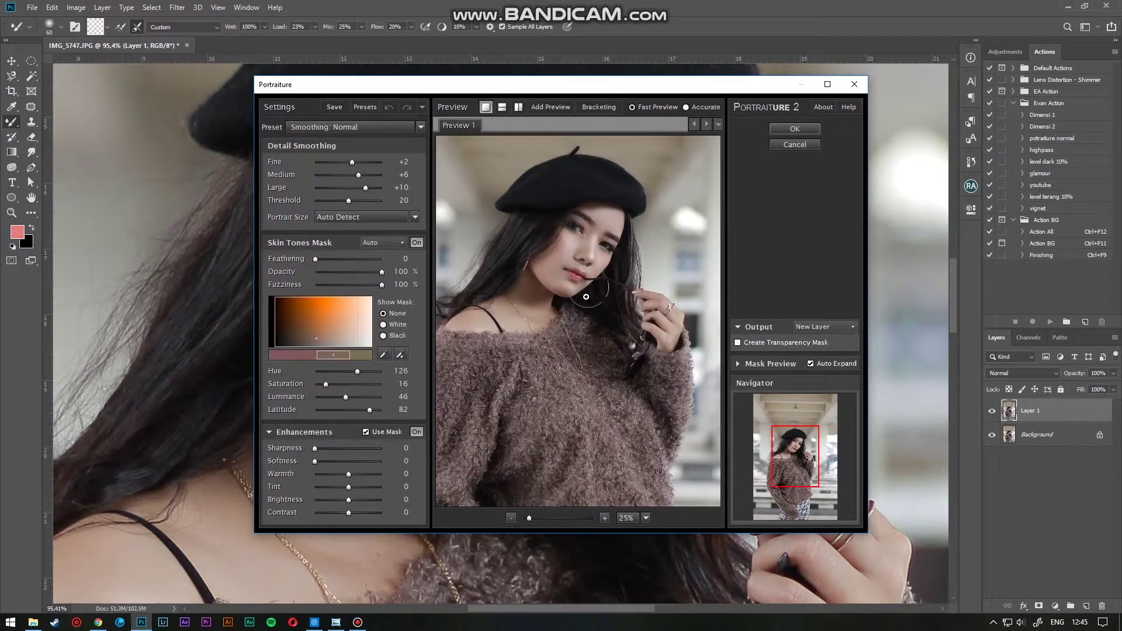
left_click_drag(587, 302, 578, 374)
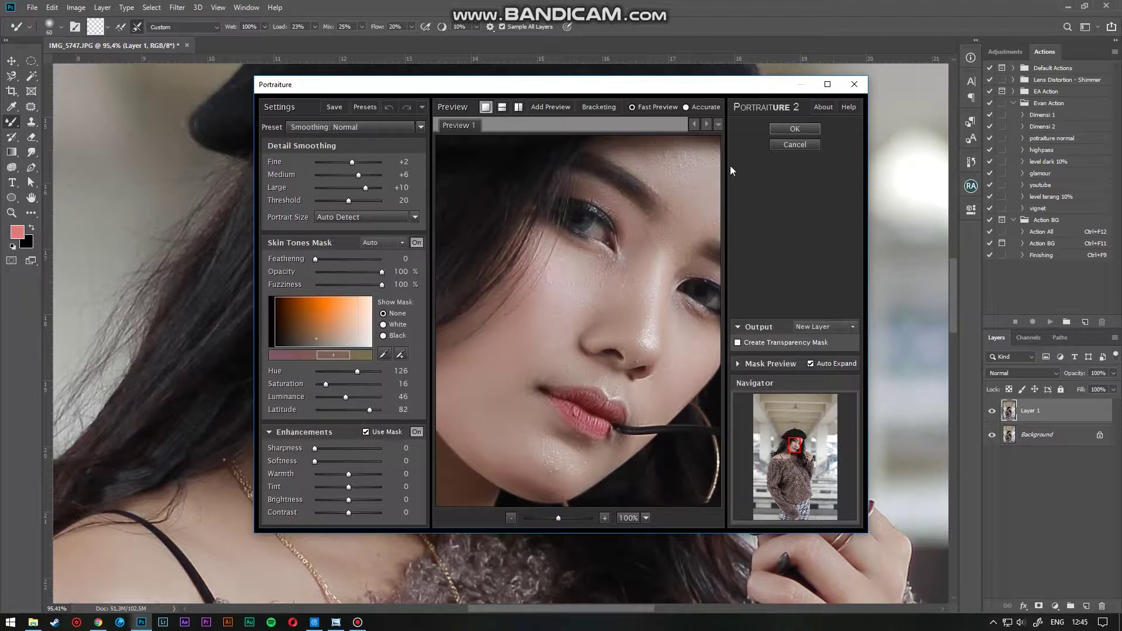
left_click(784, 130)
key("ctrl+j")
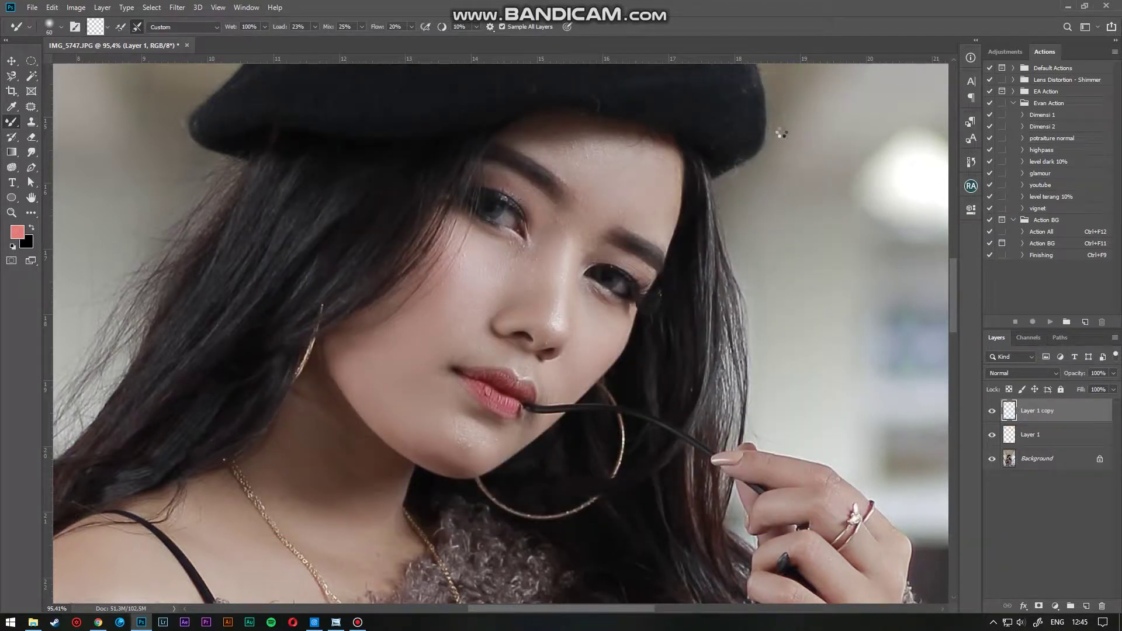
Step: Merge the Portraiture result, Layer 1 copy, with Layer 1
left_click(1005, 430)
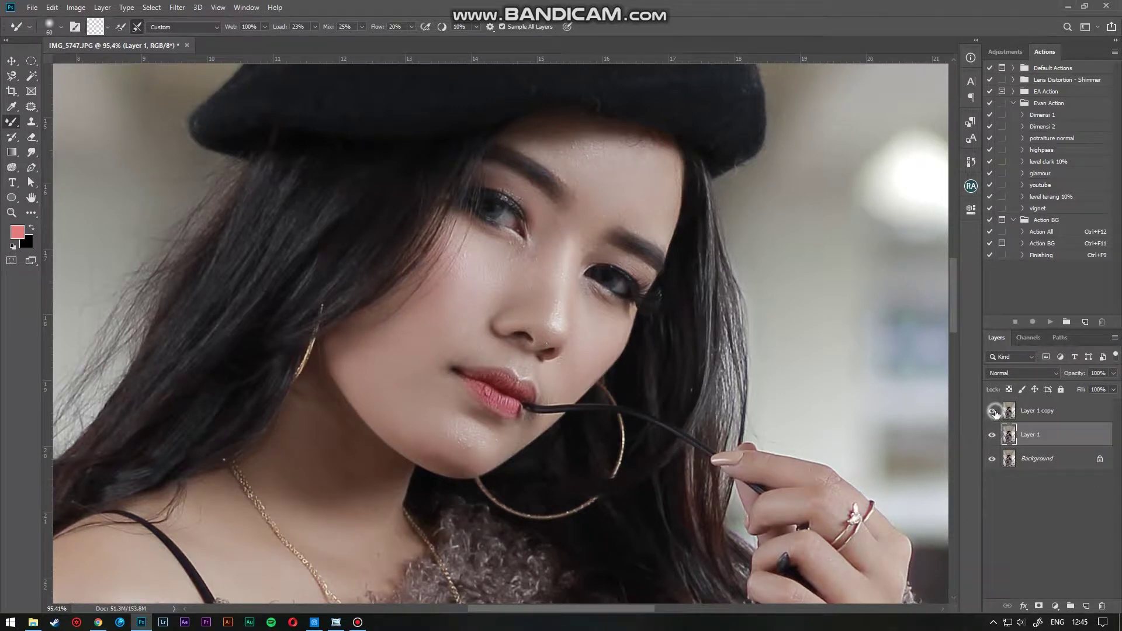
left_click(1050, 409, "ctrl")
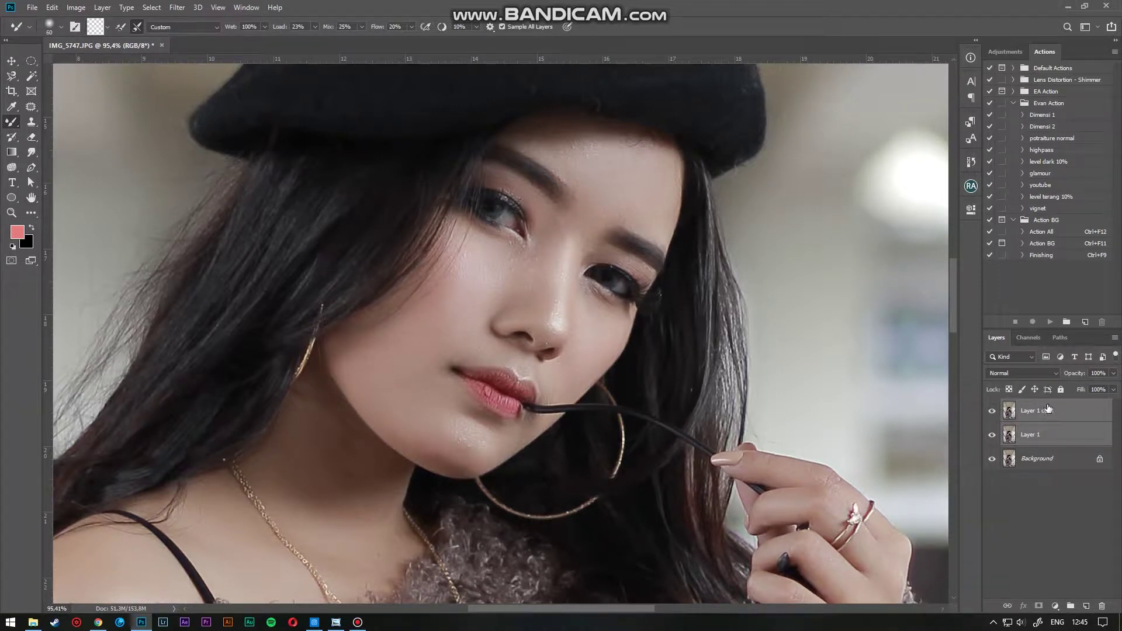
key("ctrl+e")
Step: Set Highlights to -50 with the Camera Raw Filter on the merged layer and apply it
key("ctrl+0")
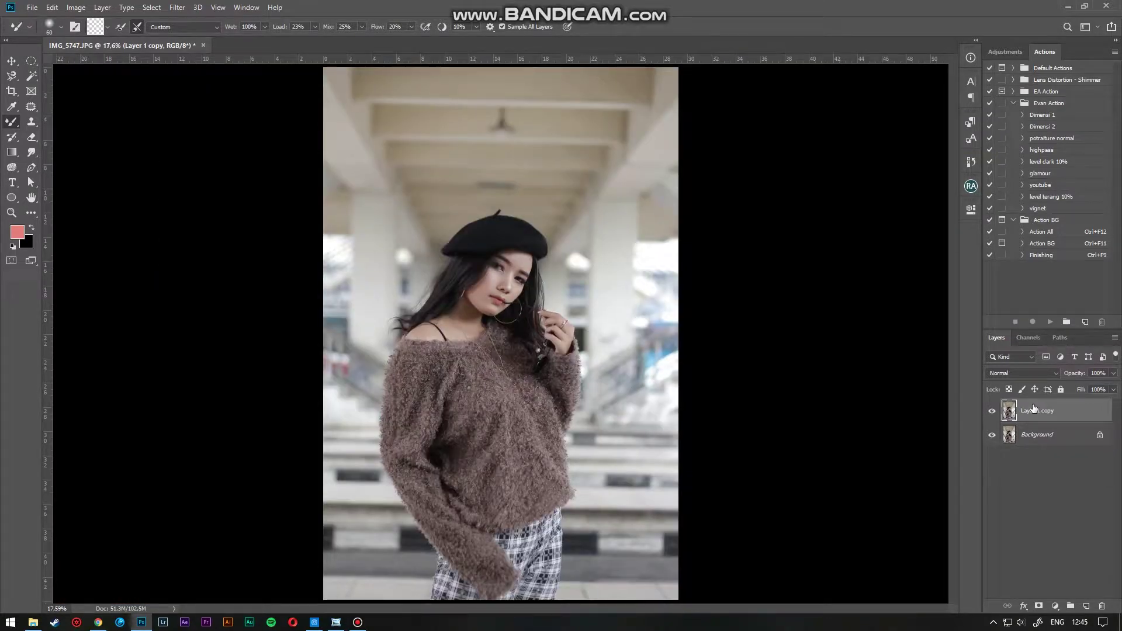
key("ctrl+shift+a")
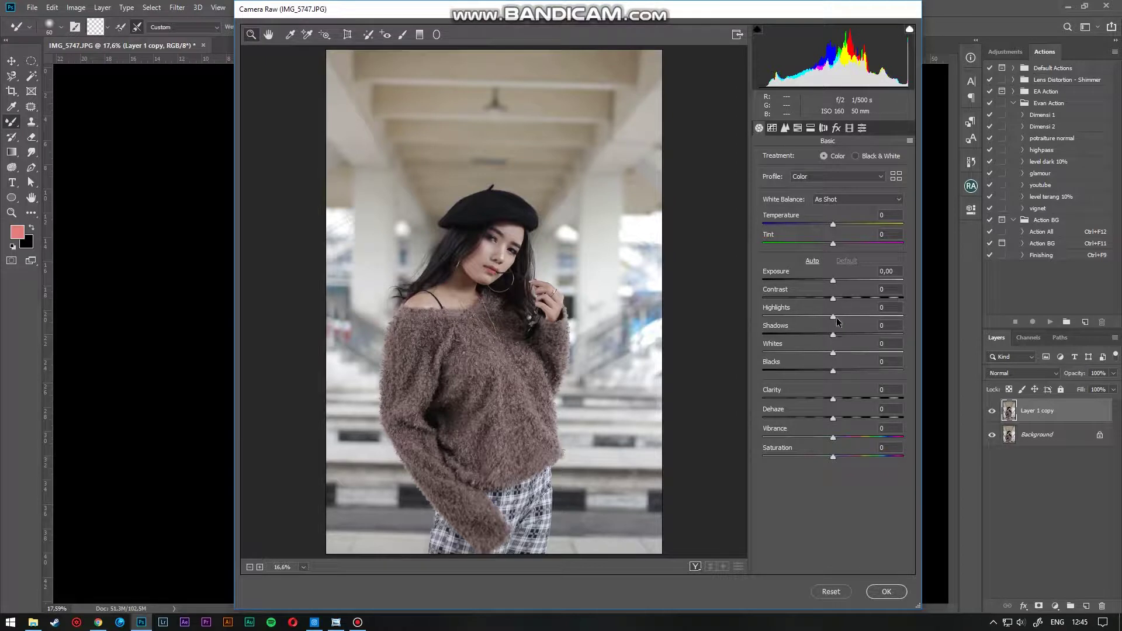
left_click(833, 316, "alt")
left_click_drag(833, 316, 813, 317)
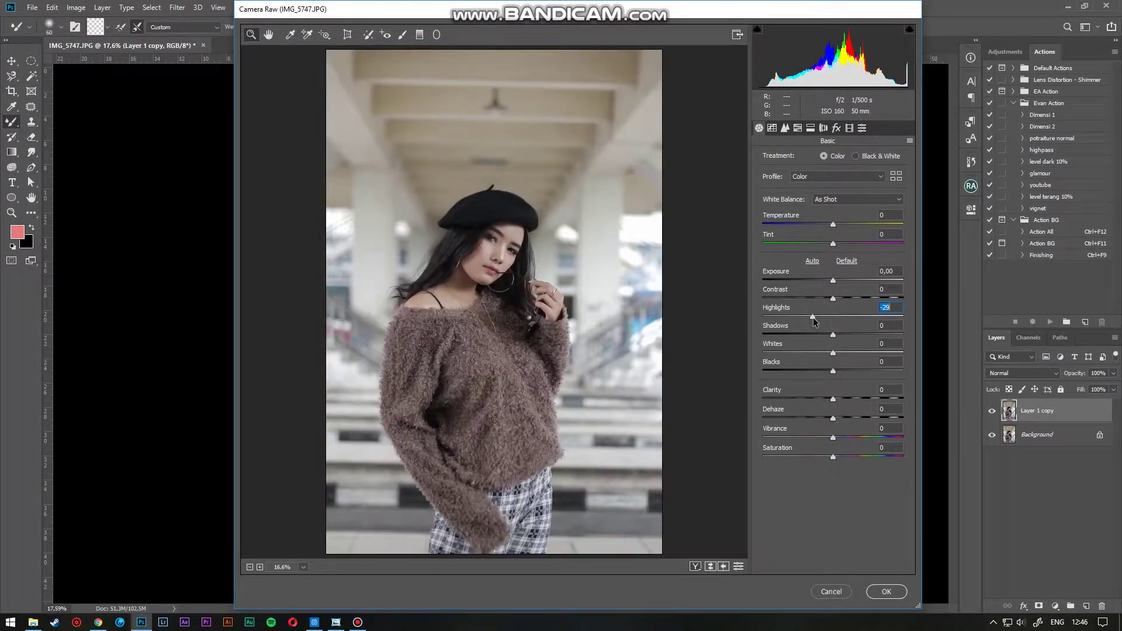
type("-50")
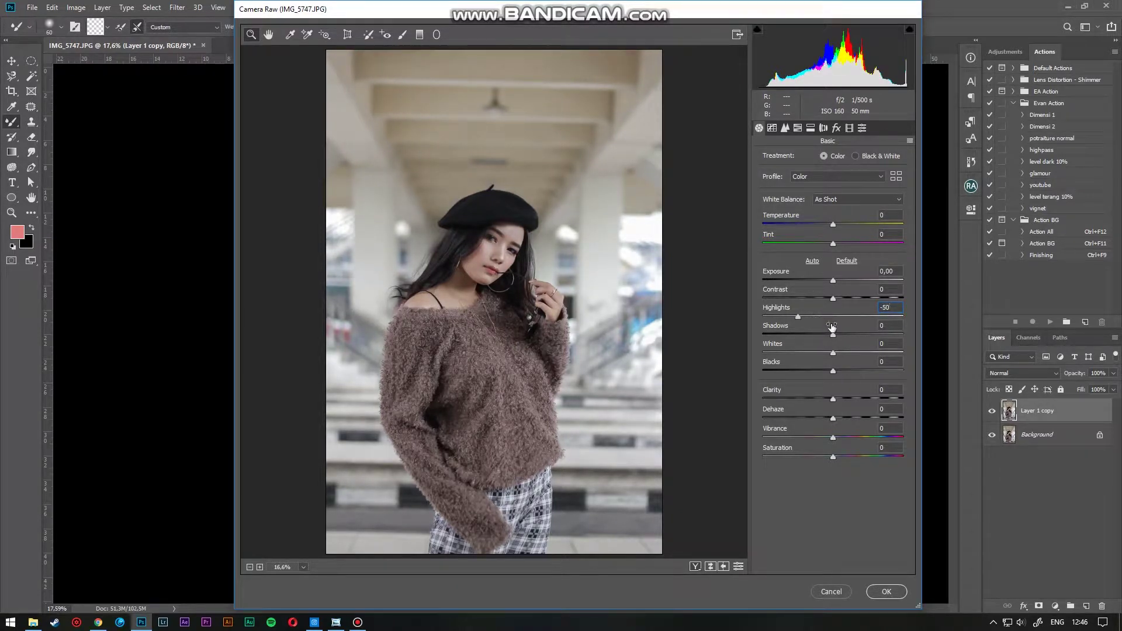
left_click(496, 283)
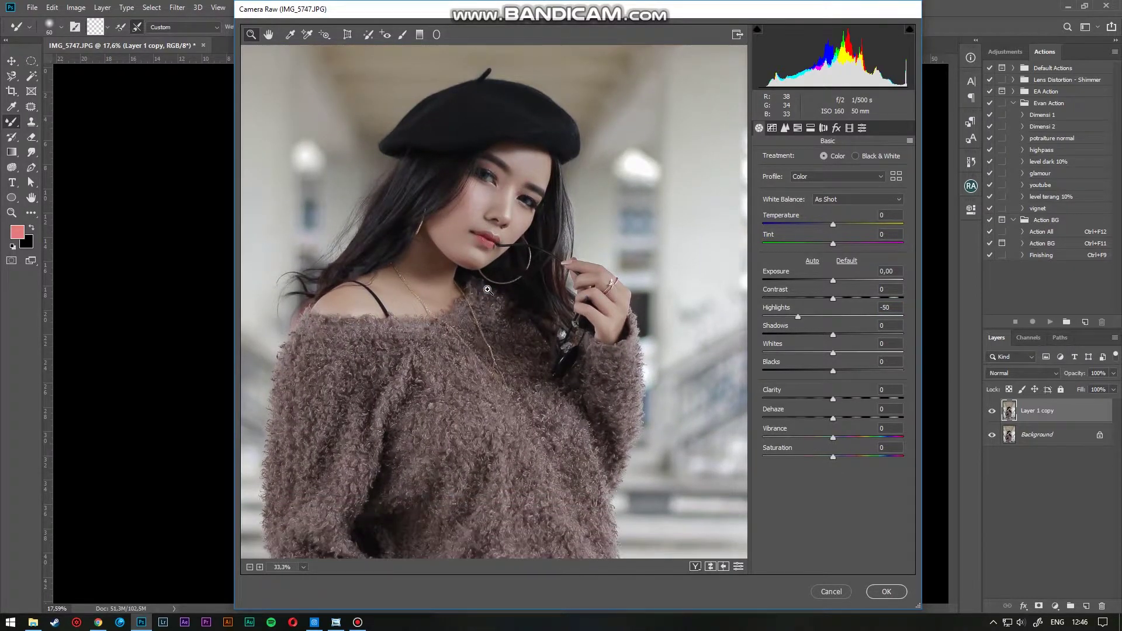
left_click(487, 289, "alt")
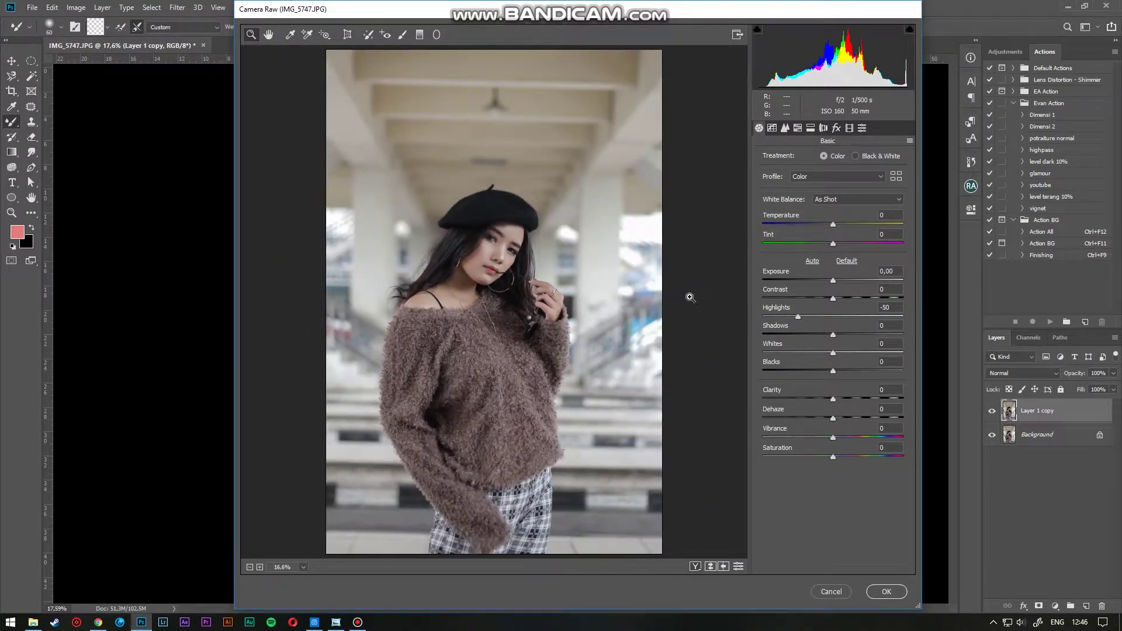
left_click(887, 592)
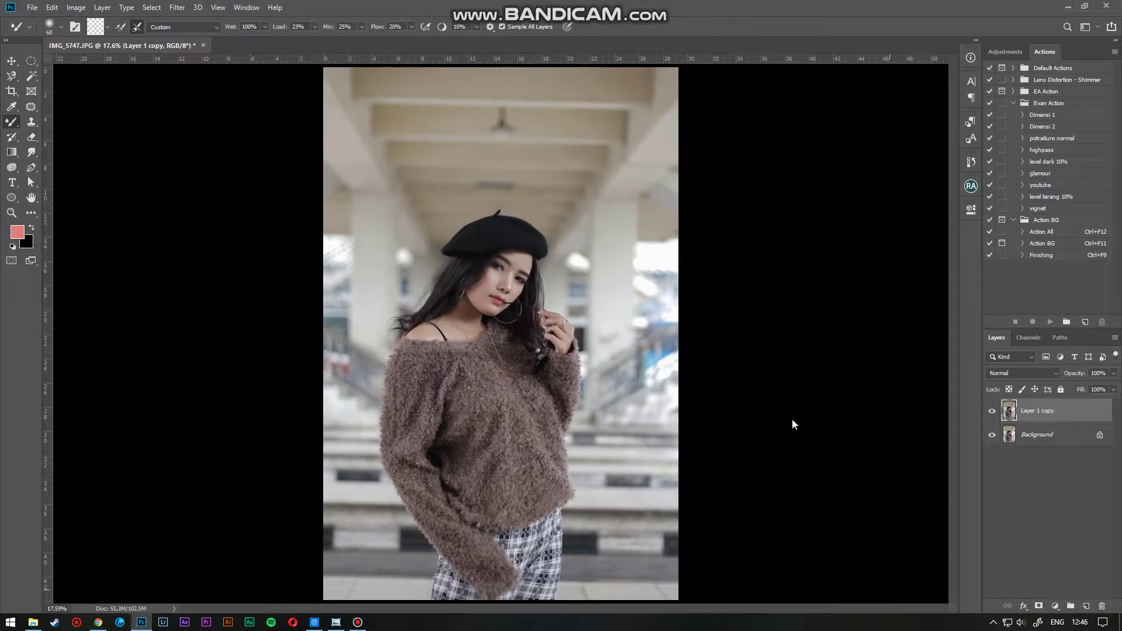
Step: Run the Camera Raw Filter again with Highlights at -20, Whites at -33 and Blacks at +40
key("ctrl+shift+a")
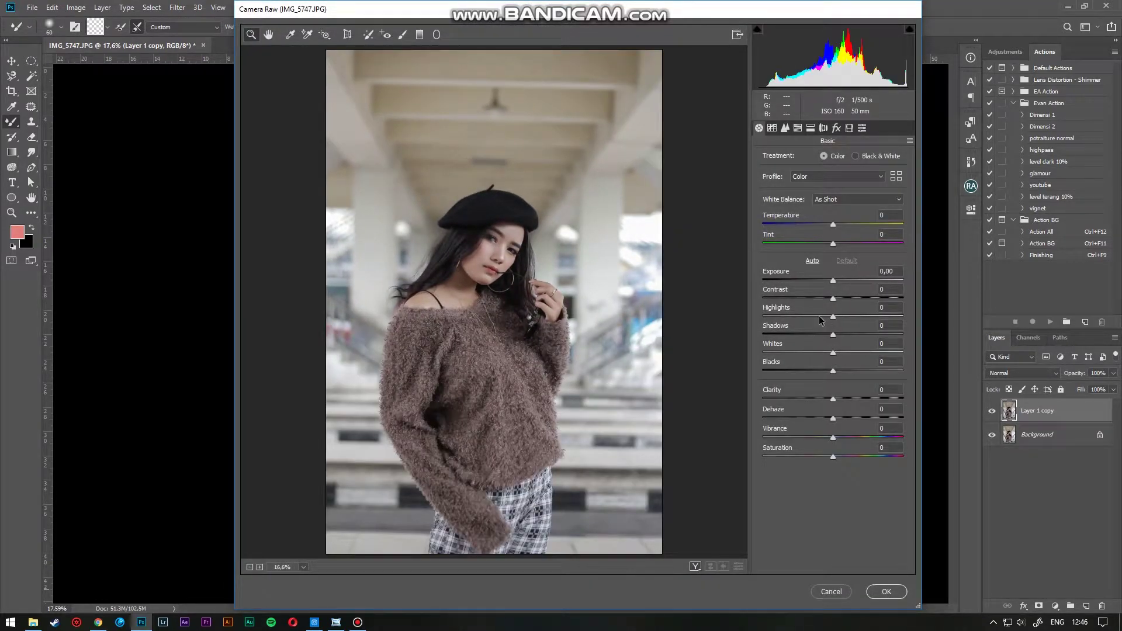
left_click(819, 316)
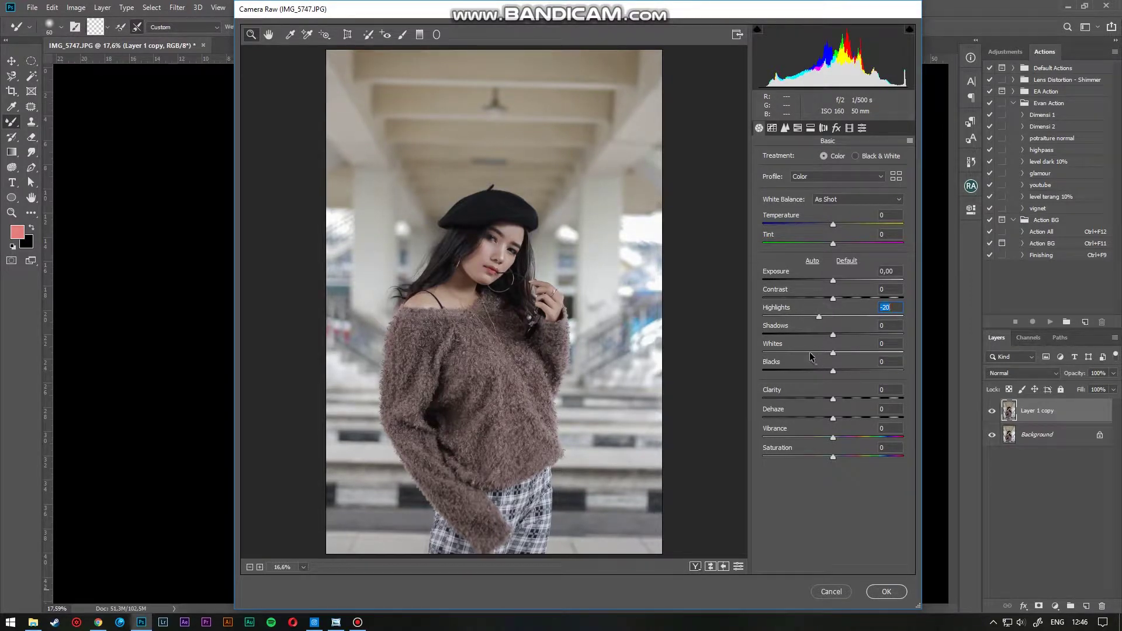
left_click(810, 353)
left_click(861, 371)
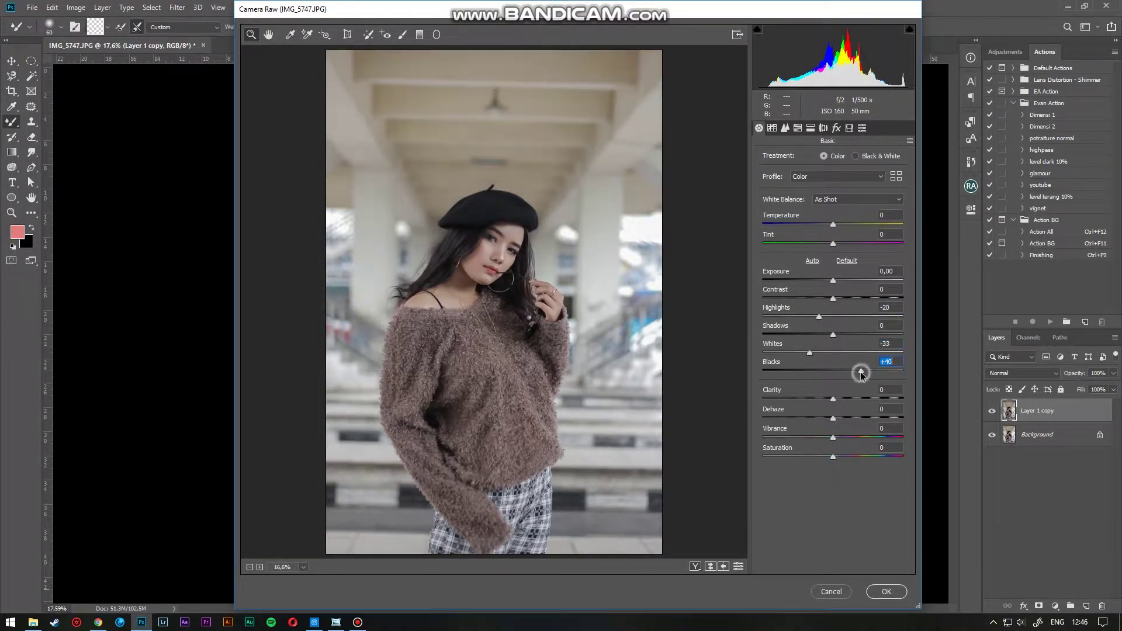
Step: Cool the white balance to a Temperature of -4, trying a Tint shift and returning it to 0
left_click(834, 224)
left_click_drag(834, 224, 830, 228)
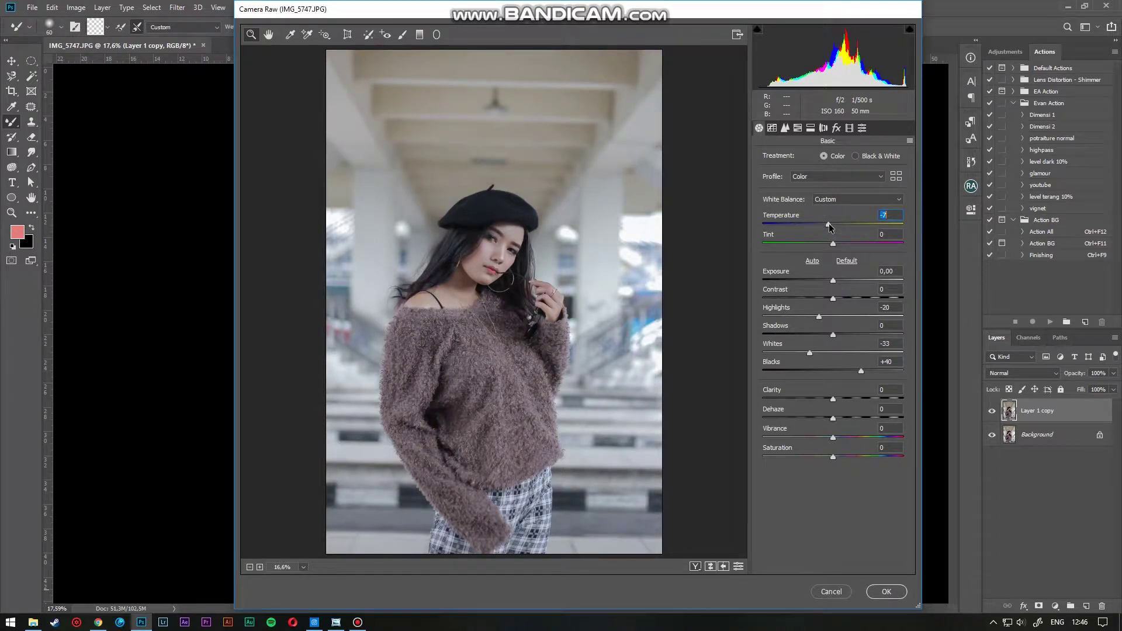
left_click_drag(829, 224, 830, 223)
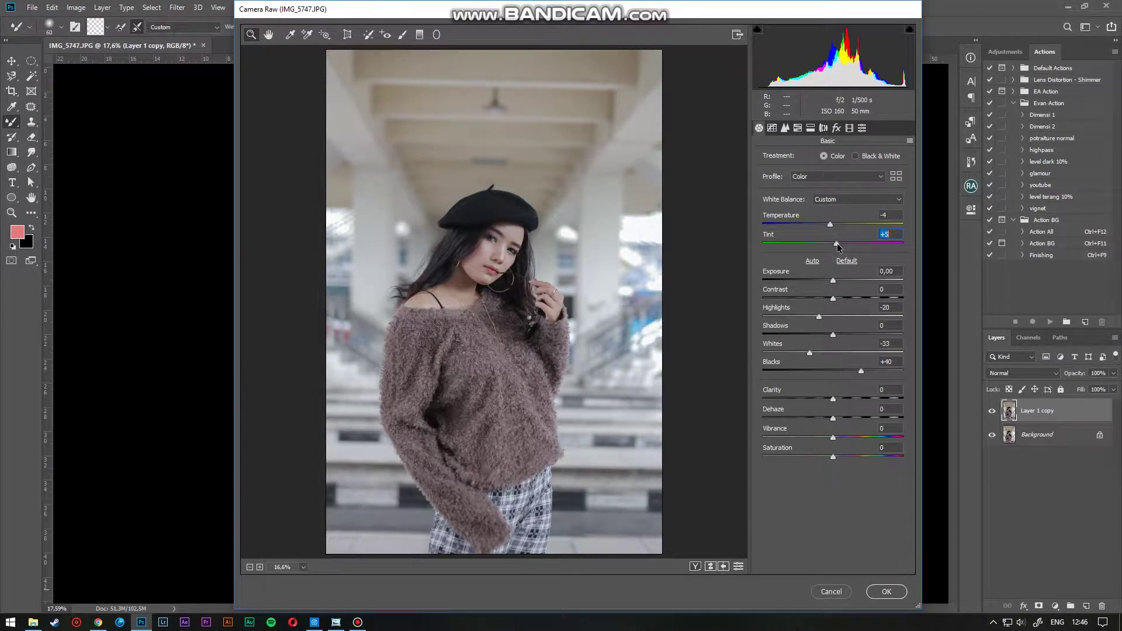
left_click_drag(837, 243, 830, 244)
Step: Shift the background blues' hue with the Targeted Adjustment tool, and lower luminance to -5 for Aquas and -30 for Blues
left_click(798, 128)
left_click(767, 159)
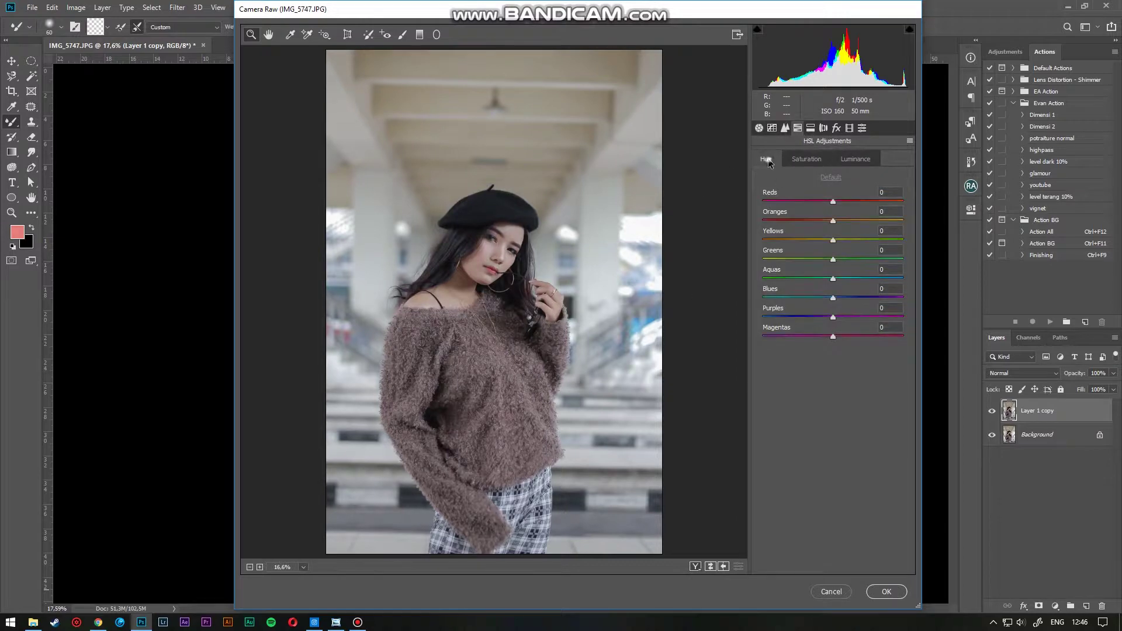
key("t")
left_click_drag(644, 228, 647, 248)
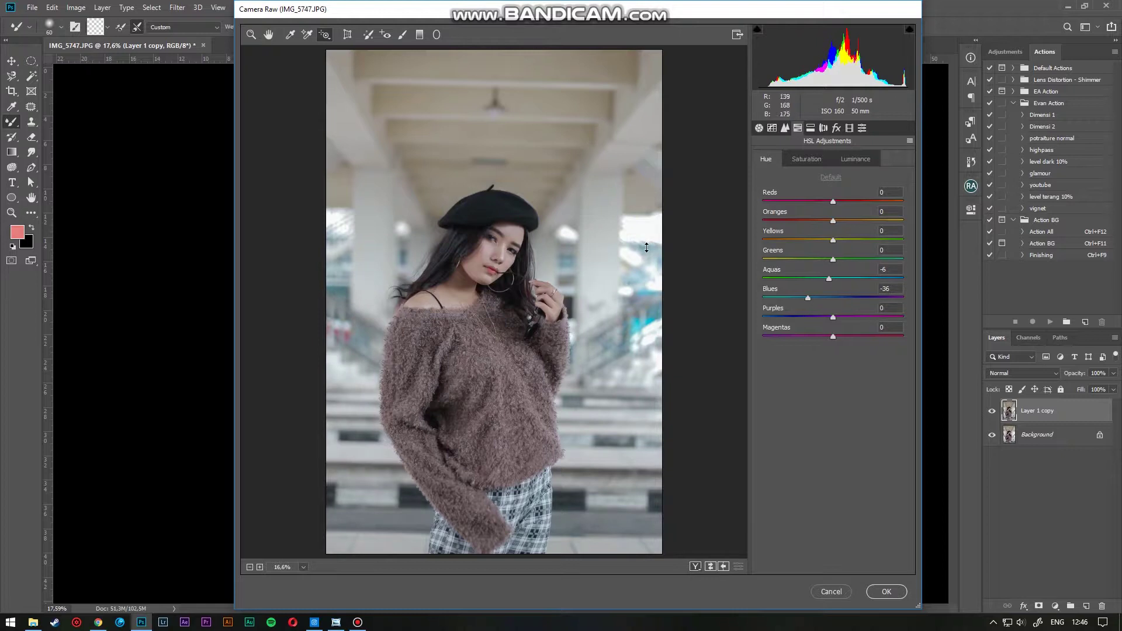
key("ctrl+z")
left_click_drag(647, 232, 648, 241)
left_click(855, 156)
left_click_drag(641, 227, 638, 244)
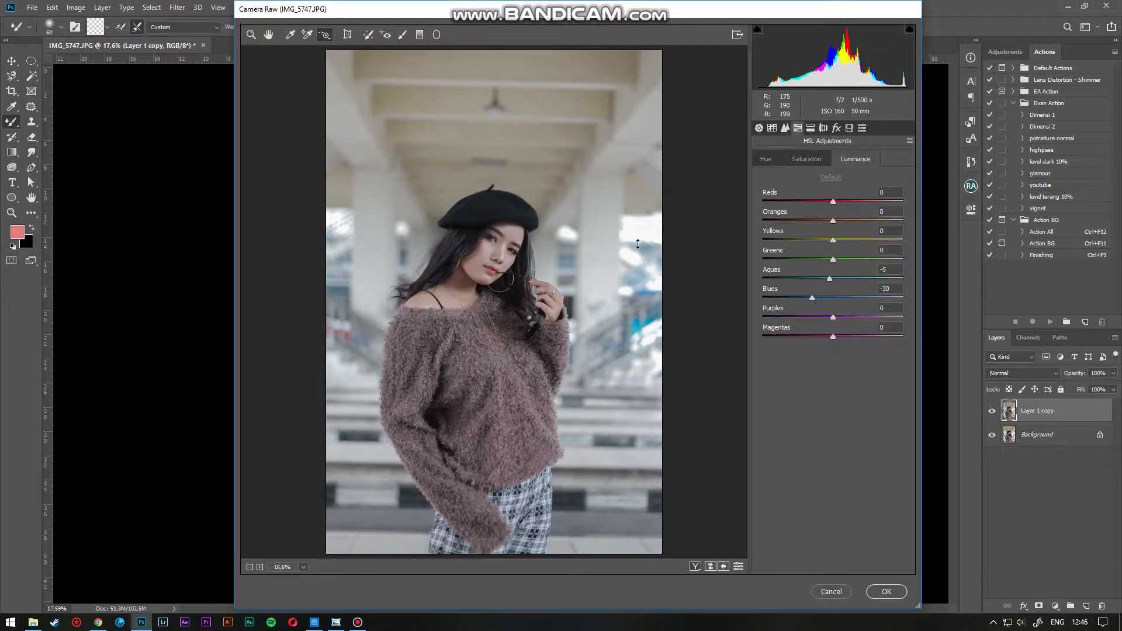
Step: Set the Oranges to -13 saturation and +16 luminance in the HSL adjustments
left_click(819, 163)
mouse_move(833, 222)
left_mouse_down()
mouse_move(807, 220)
mouse_move(824, 224)
left_mouse_up()
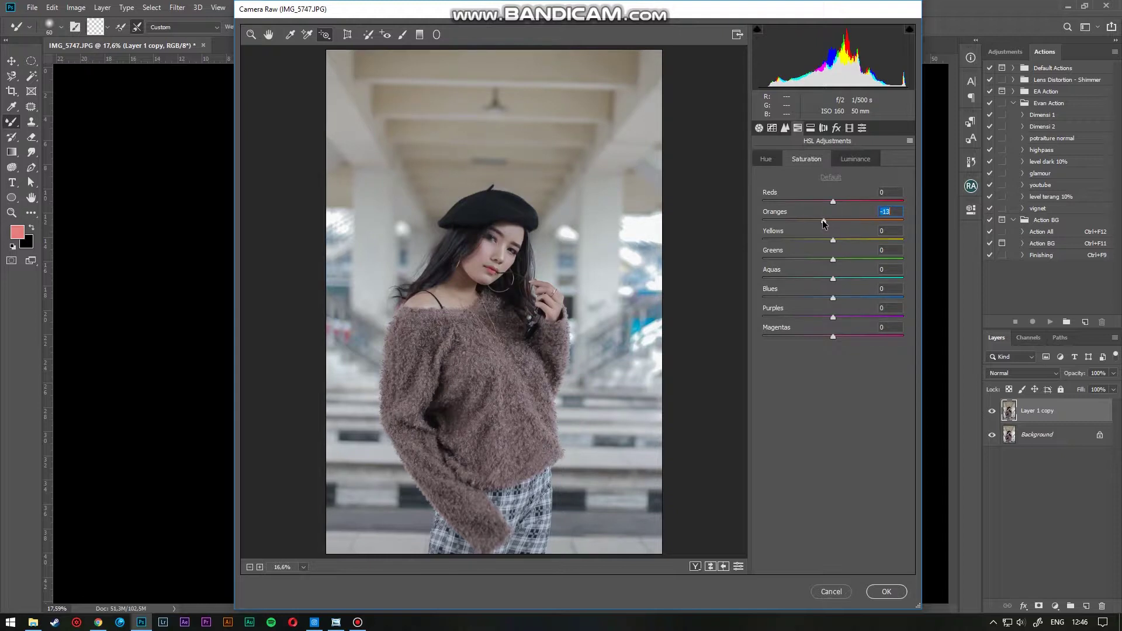
left_click(848, 163)
left_click_drag(833, 222, 844, 223)
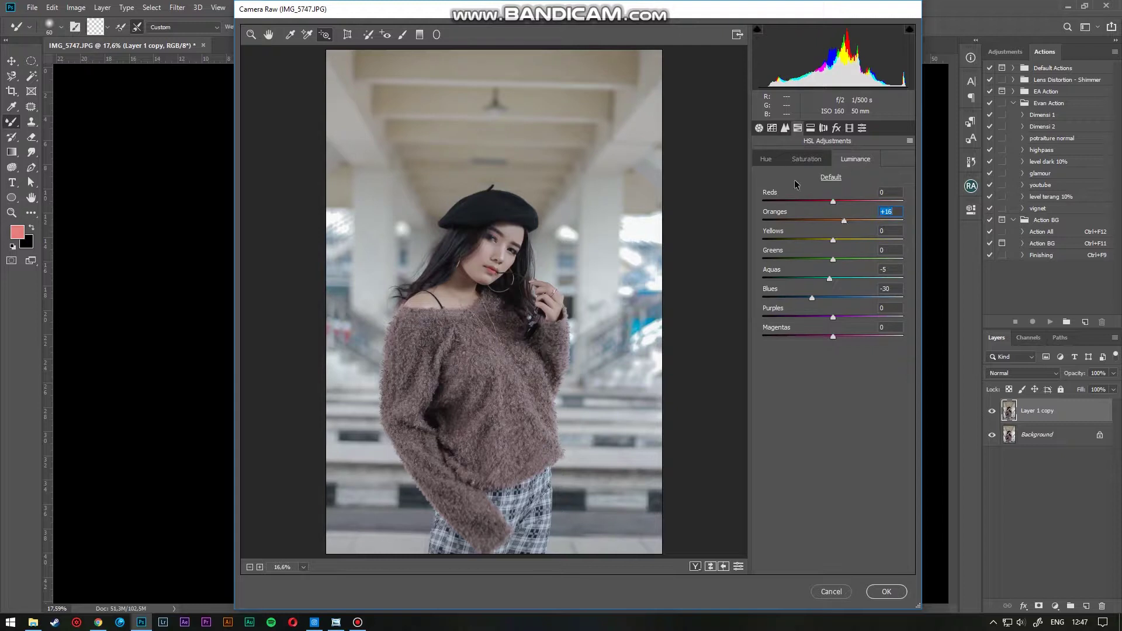
left_click(810, 160)
left_click(766, 159)
Step: Try raising Clarity to +19 in the basic adjustments and undo it
left_click(759, 129)
left_click_drag(835, 402, 846, 401)
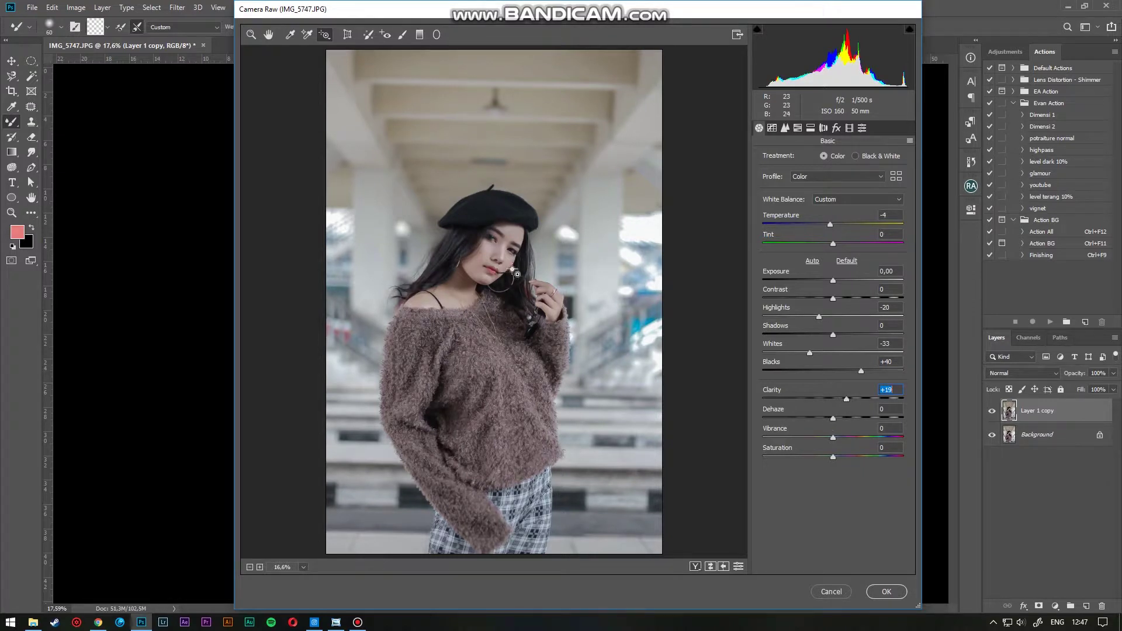
key("ctrl+z")
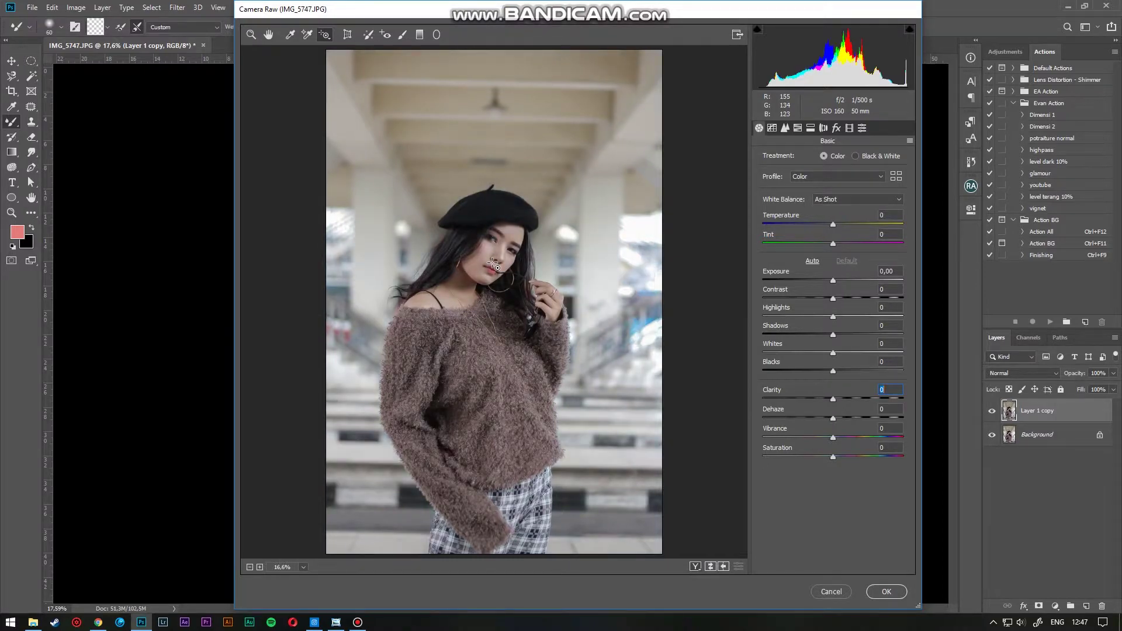
Step: Inspect the face up close in the preview and apply the Camera Raw adjustments to the layer
scroll(493, 258, "up", 4)
scroll(491, 247, "up", 4)
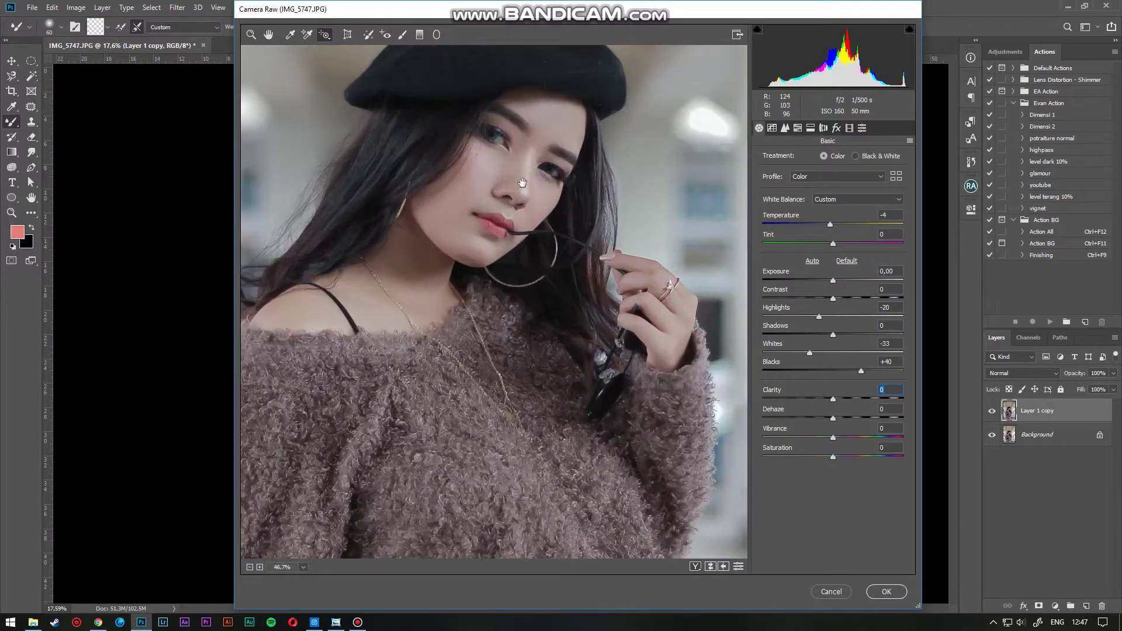
left_click_drag(615, 214, 545, 291)
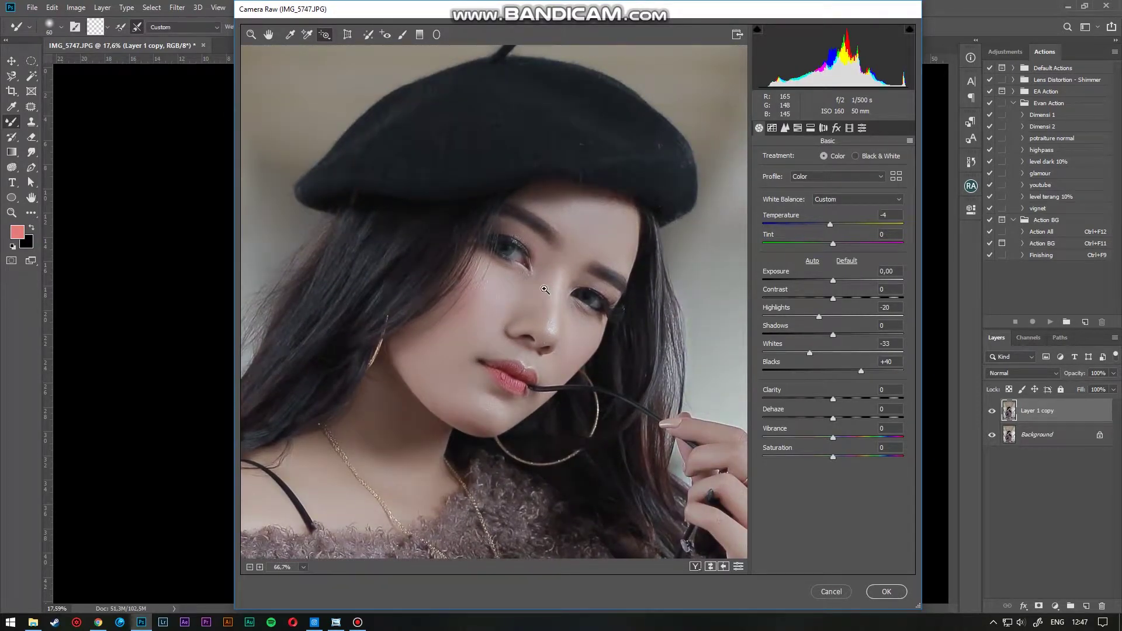
scroll(545, 290, "down", 6)
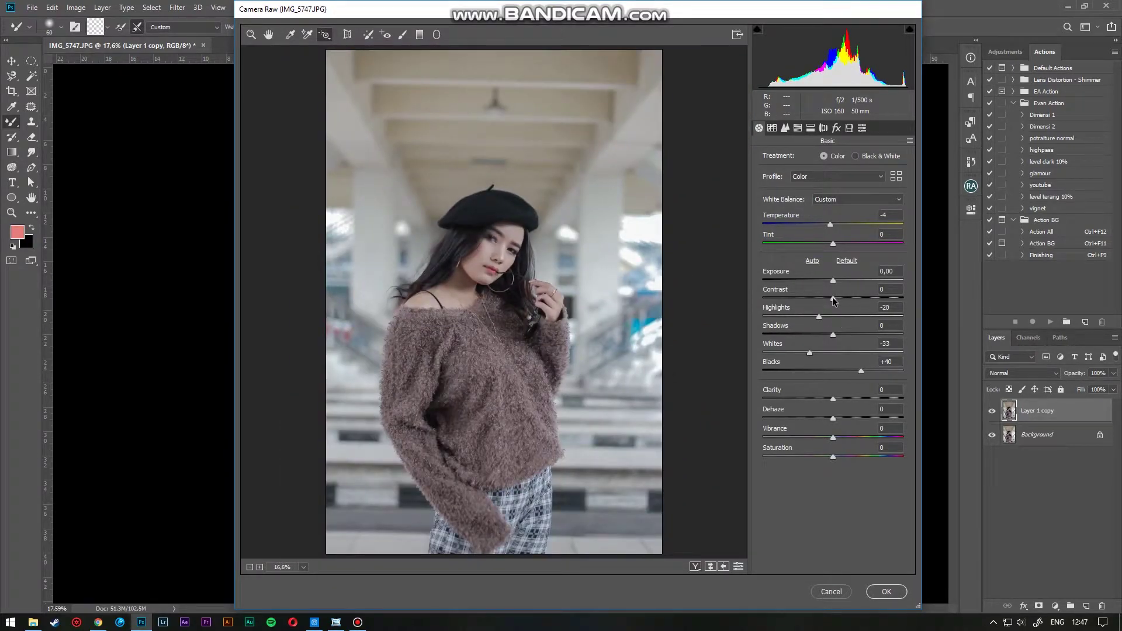
left_click(886, 591)
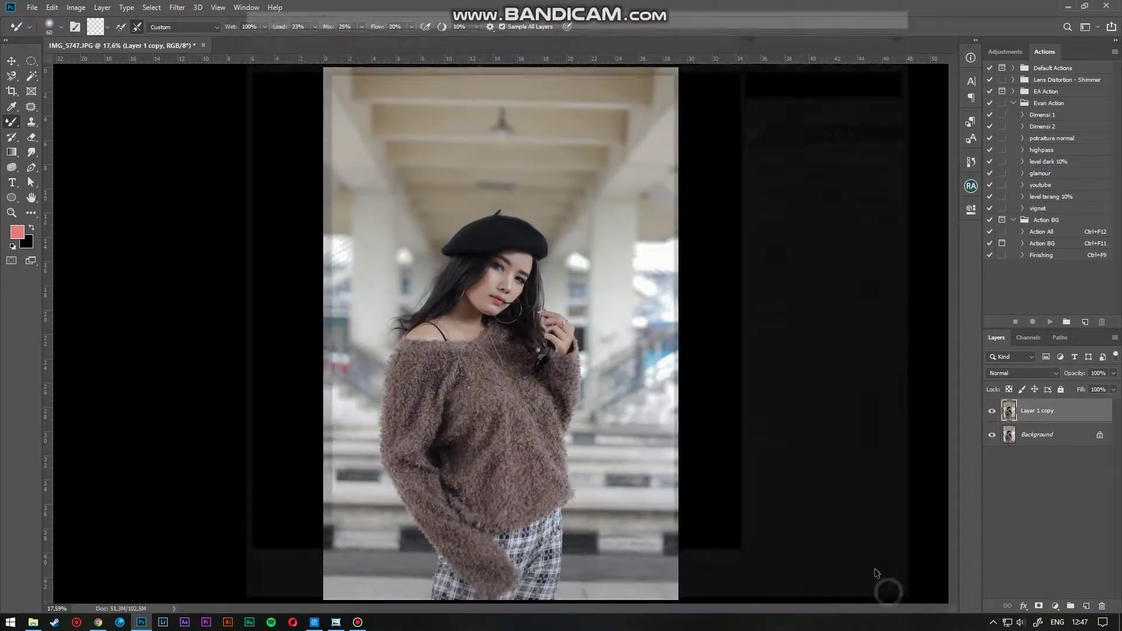
Step: Inspect the retouched face up close, and add a Levels adjustment layer with the shadow input level set to 9
scroll(505, 284, "up", 8)
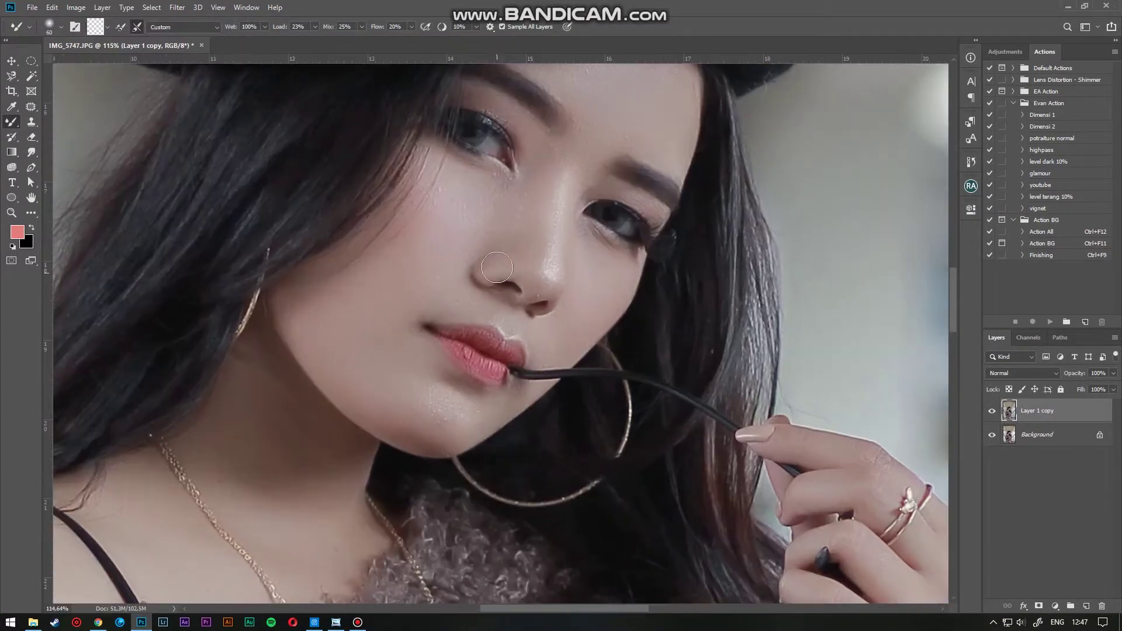
left_click_drag(504, 216, 497, 281)
scroll(476, 250, "up", 3)
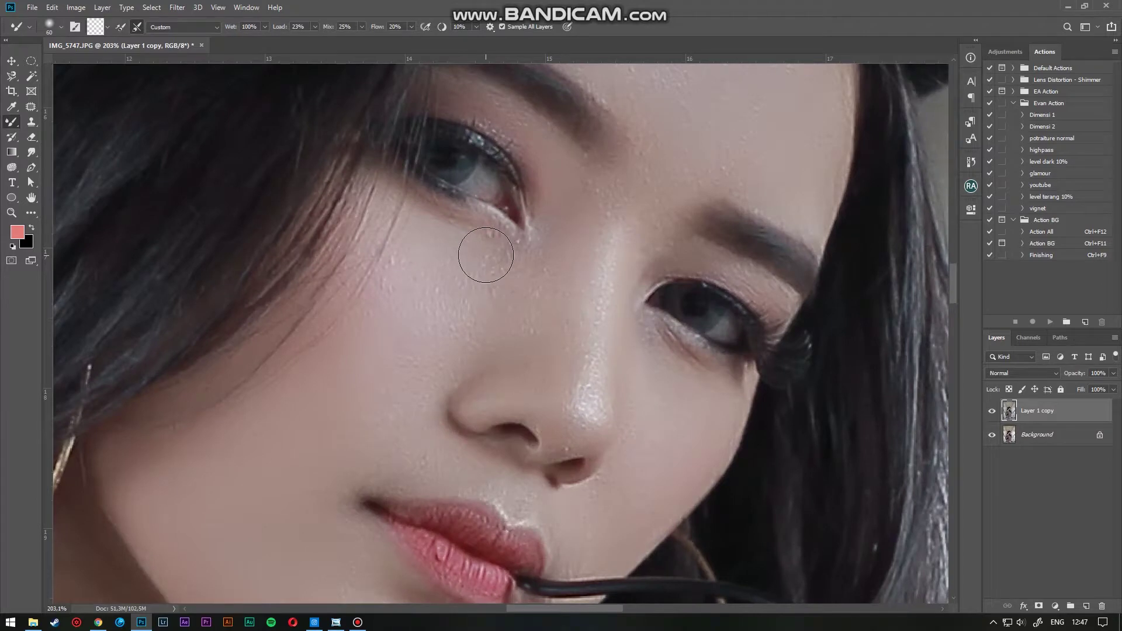
key("ctrl+0")
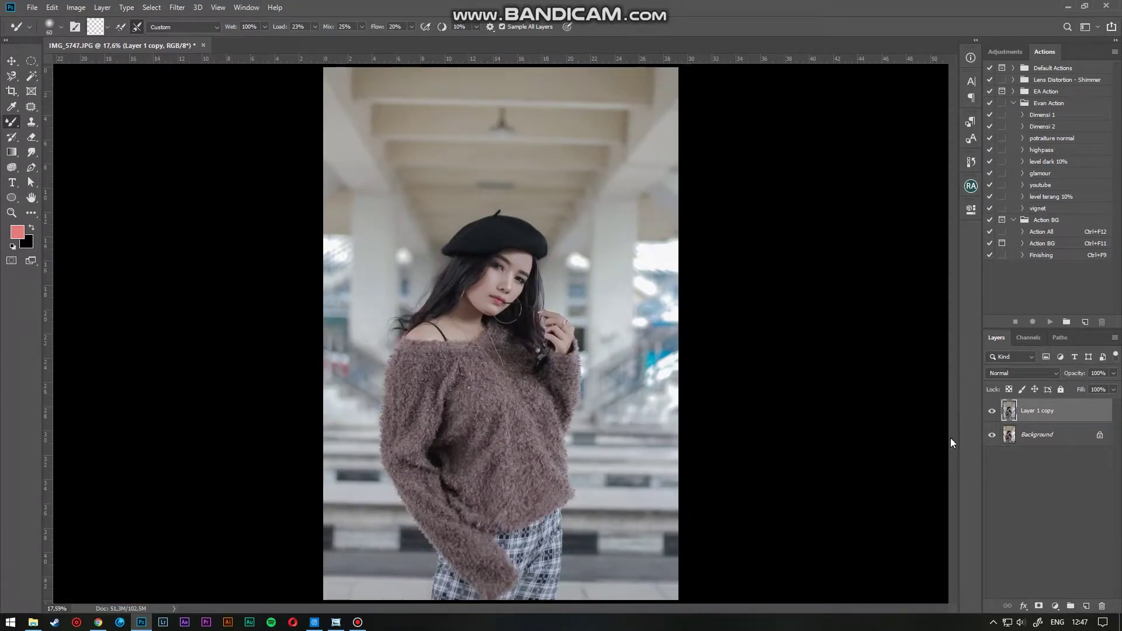
left_click(1056, 606)
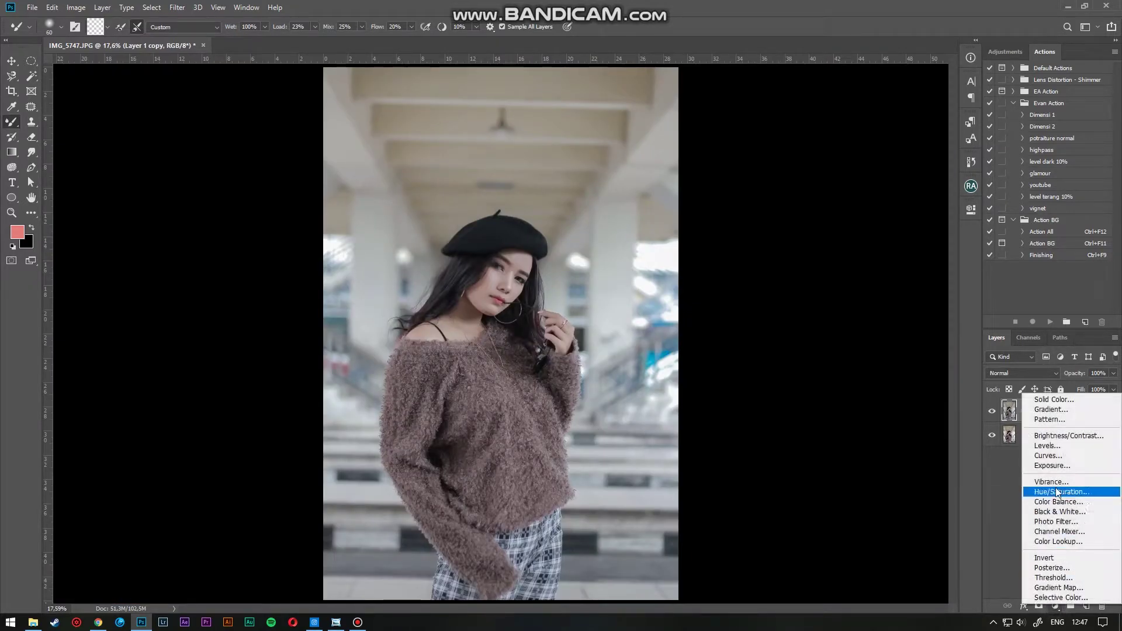
left_click(1058, 446)
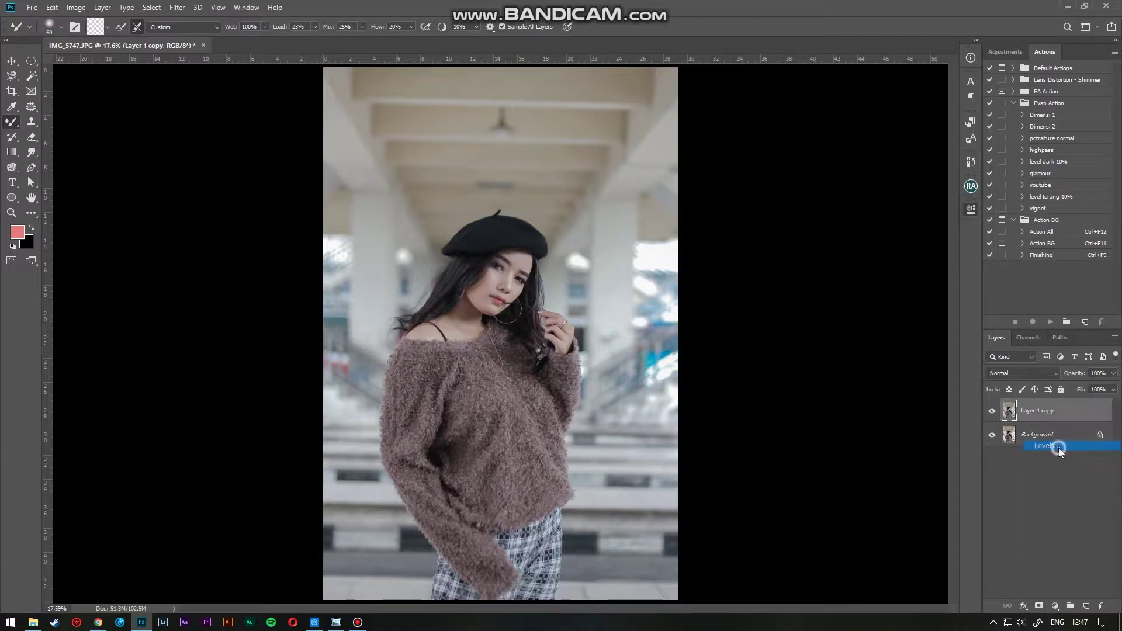
left_click_drag(817, 327, 821, 329)
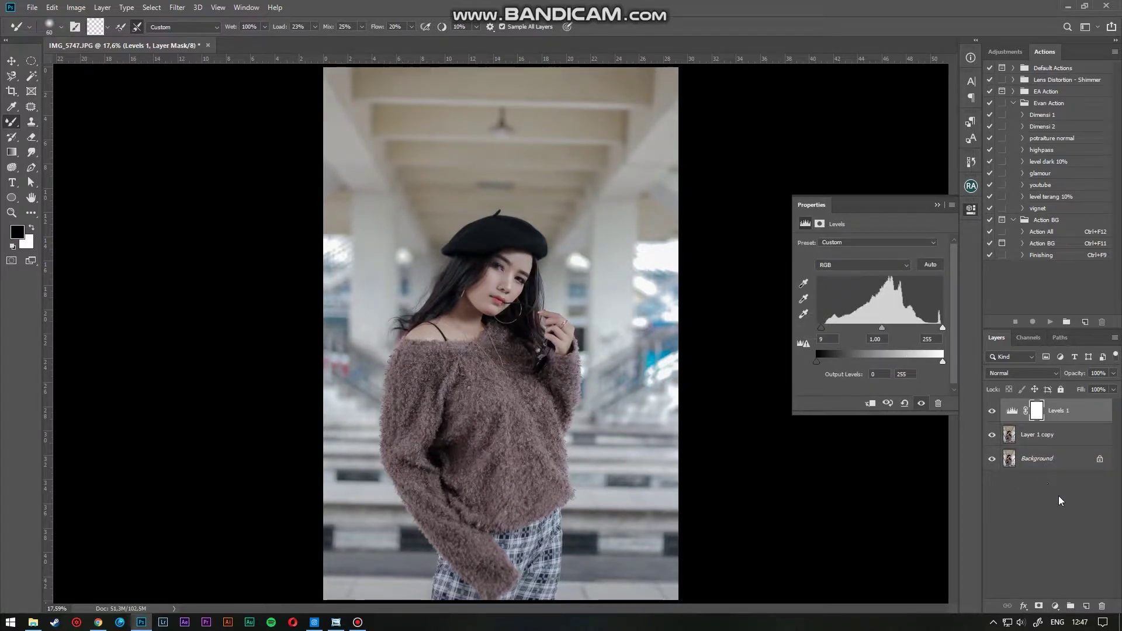
Step: Add a second Levels adjustment layer with the highlight input level set to 240
left_click(1056, 606)
left_click(1050, 447)
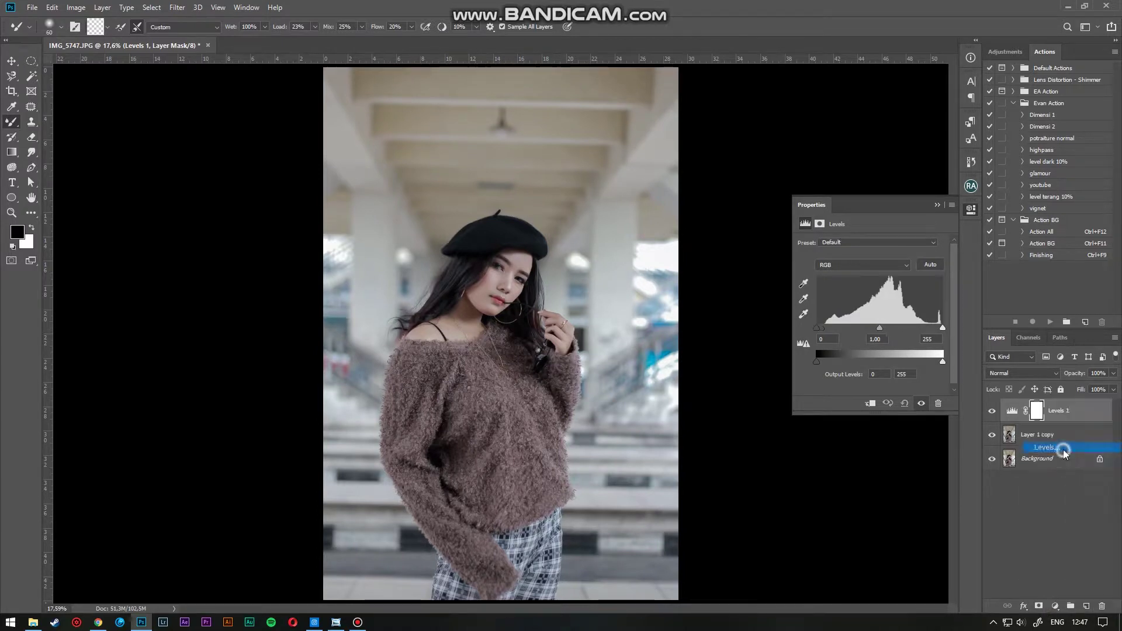
left_click_drag(941, 326, 937, 327)
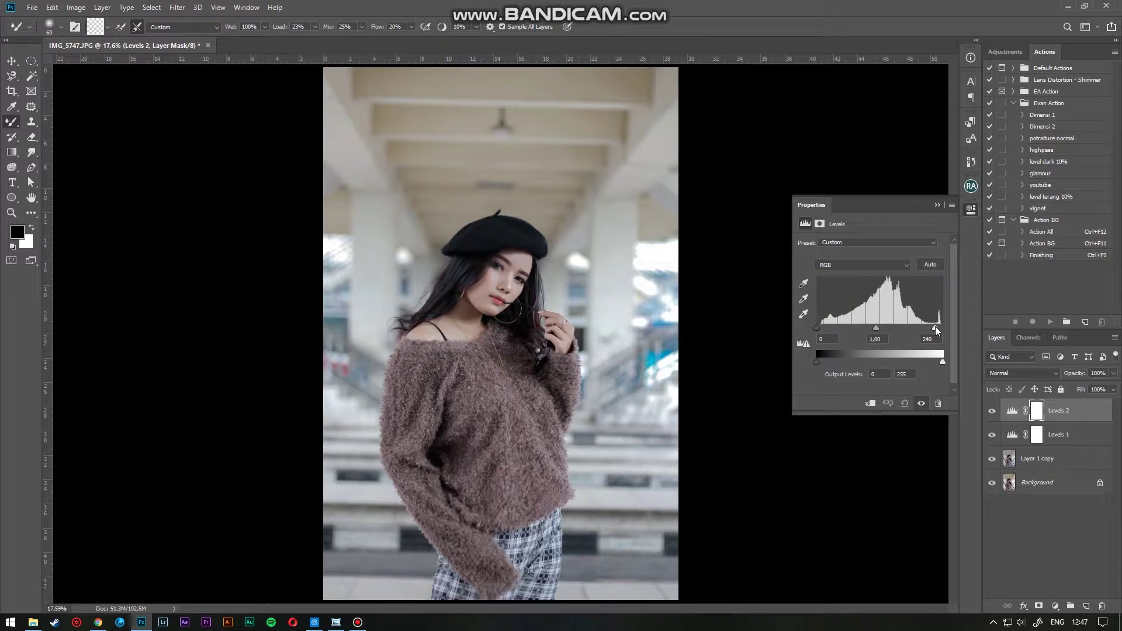
left_click(938, 205)
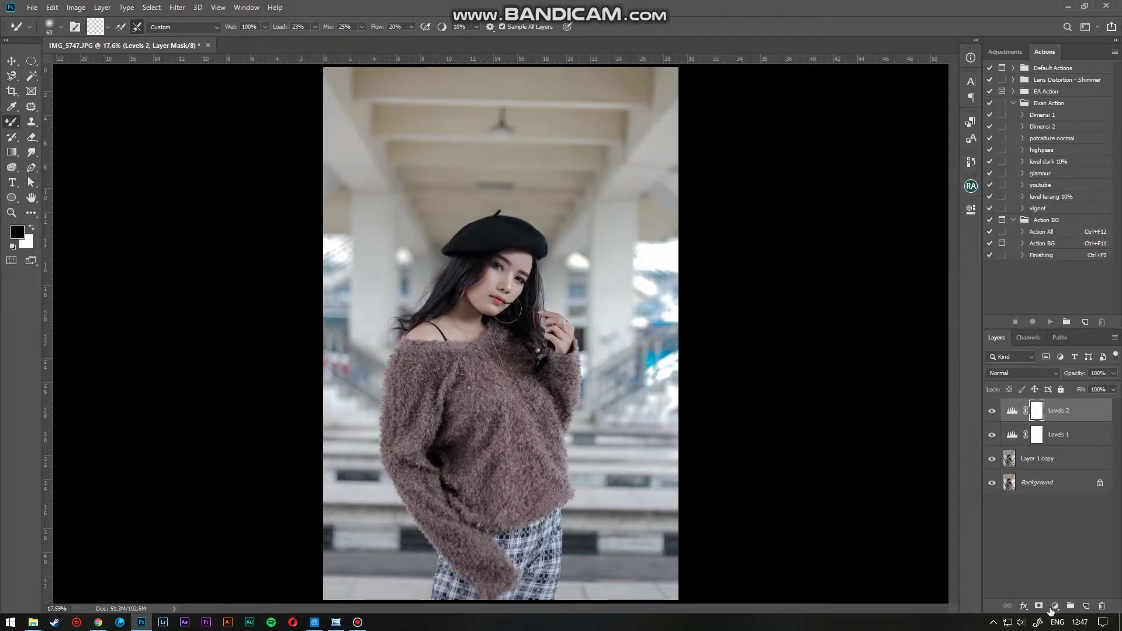
Step: Add a Curves adjustment layer and slightly lower the highlight end point of the Red channel
left_click(1051, 609)
left_click(1053, 447)
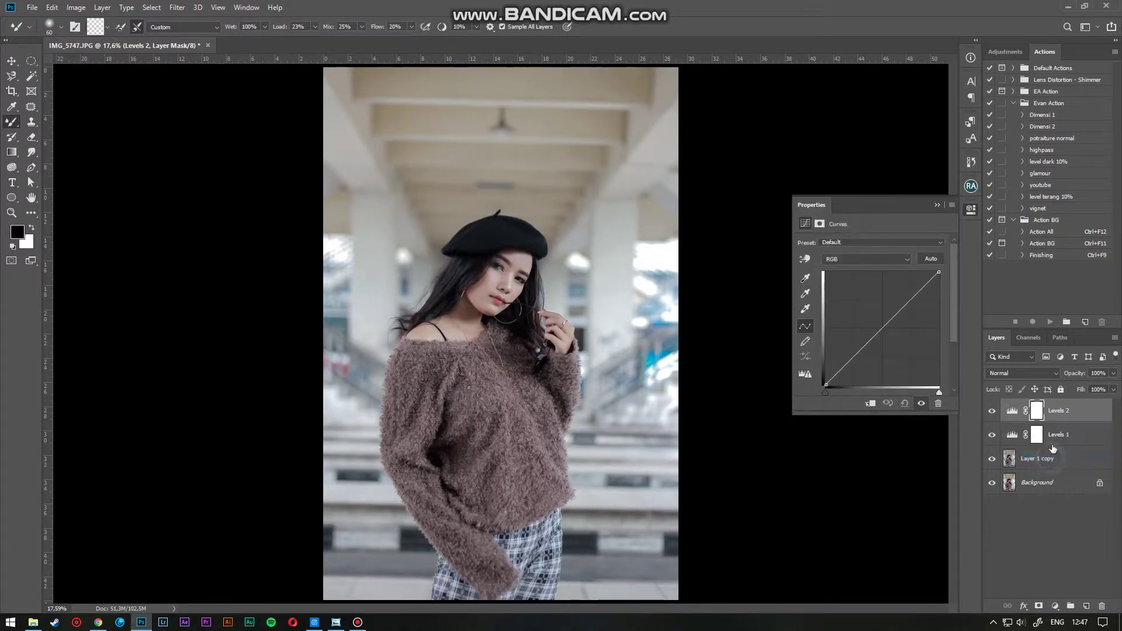
left_click(866, 259)
left_click(860, 270)
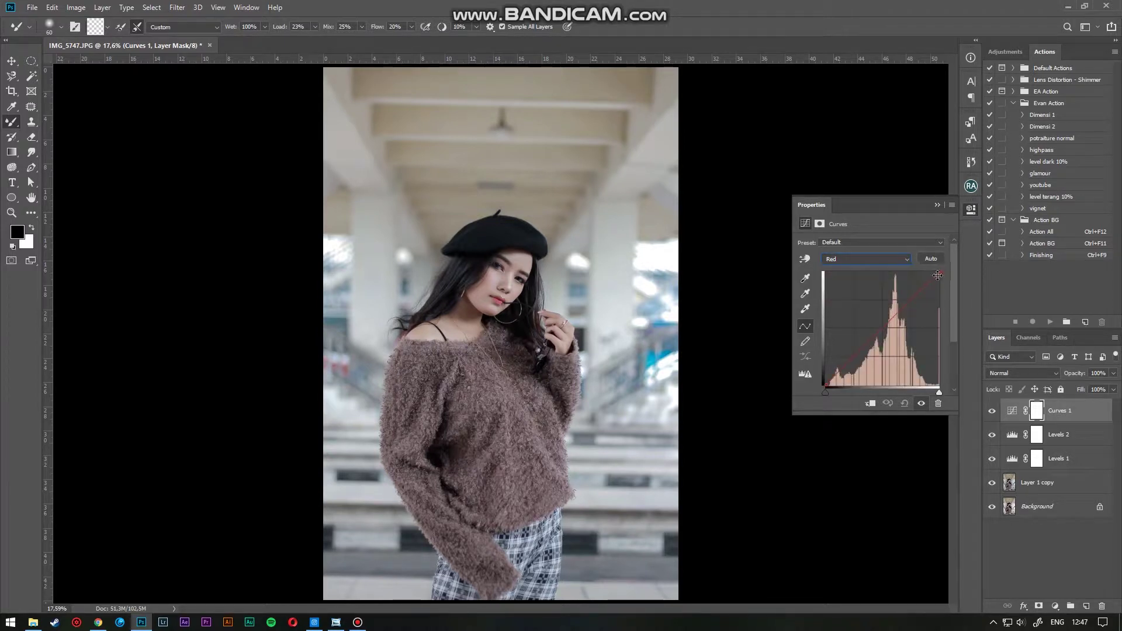
left_click_drag(940, 273, 941, 275)
Step: Adjust the highlight end points of the Green and Blue channels in the Curves adjustment
left_click(877, 259)
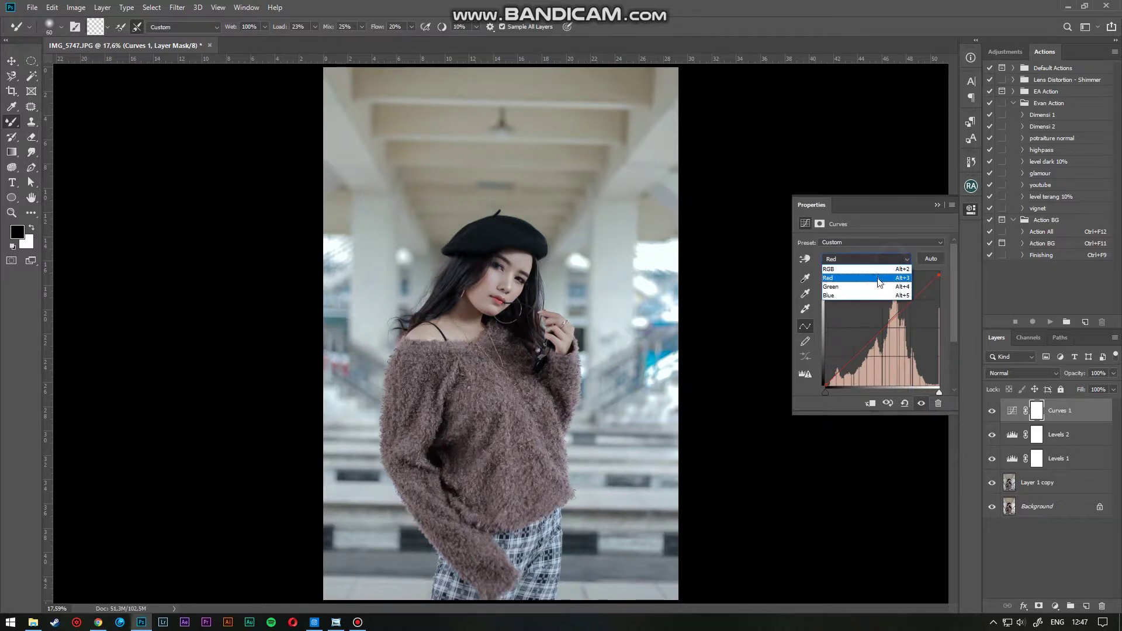
left_click(876, 287)
left_click_drag(939, 272, 949, 271)
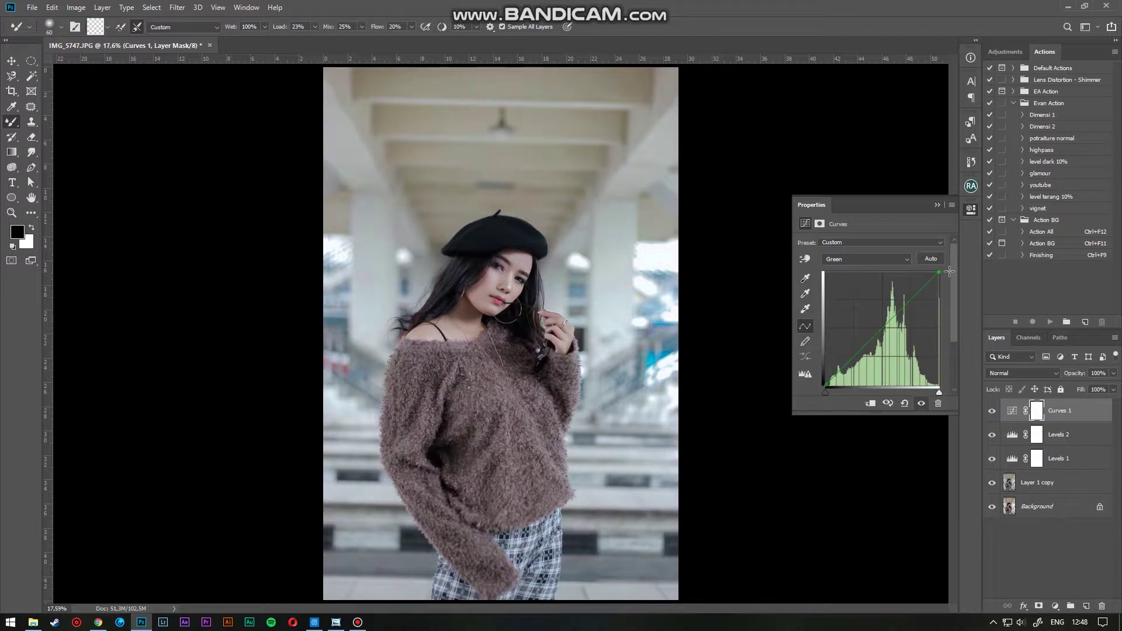
left_click(853, 259)
left_click(904, 295)
left_click_drag(939, 272, 938, 263)
left_click(938, 206)
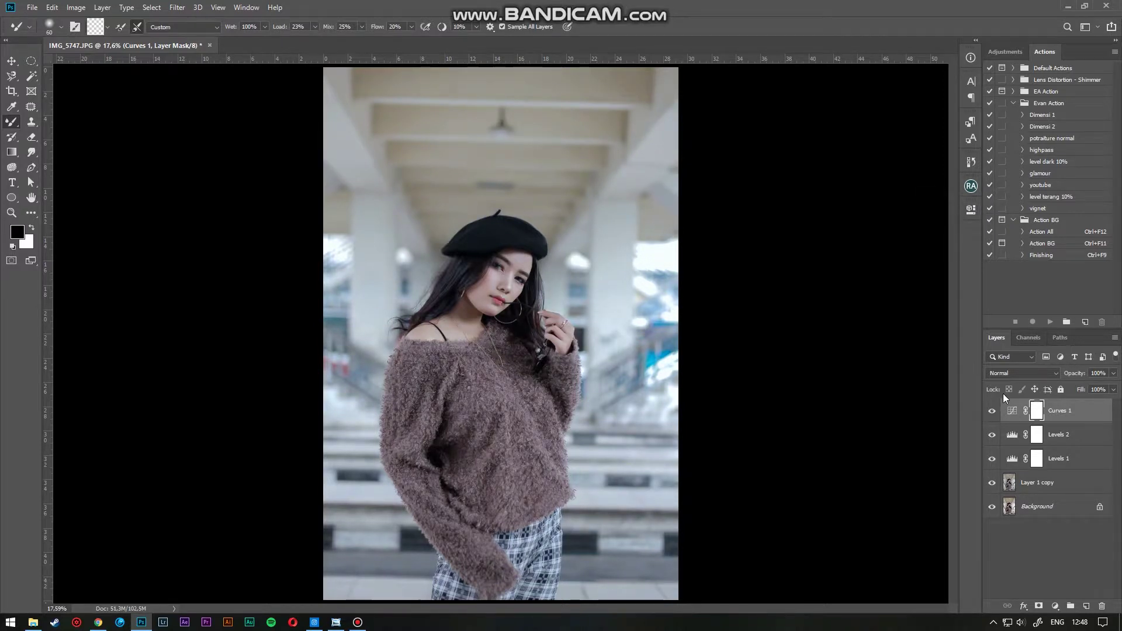
Step: Compare the photo with and without the Curves adjustment, and stamp all visible layers onto a new top layer
left_click(992, 411)
left_click(992, 412)
left_click(993, 413)
left_click(993, 413)
key("ctrl+shift+alt+e")
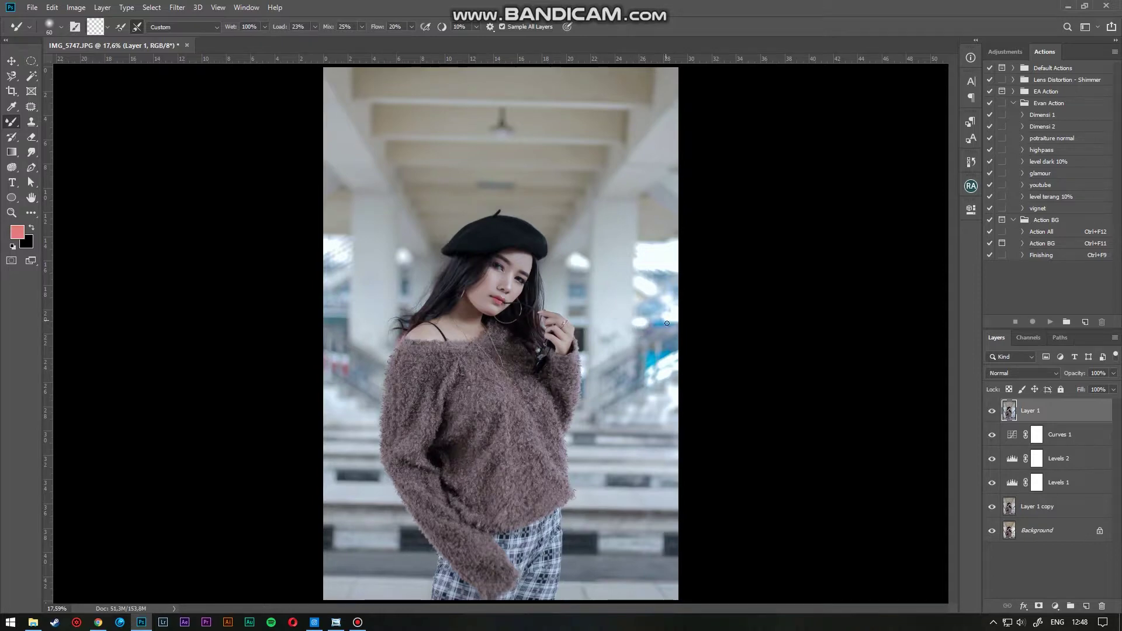
Step: Duplicate the stamped layer and copy a large elliptical selection around the woman, feathered by 250 px, to its own layer above
scroll(490, 290, "up", 5)
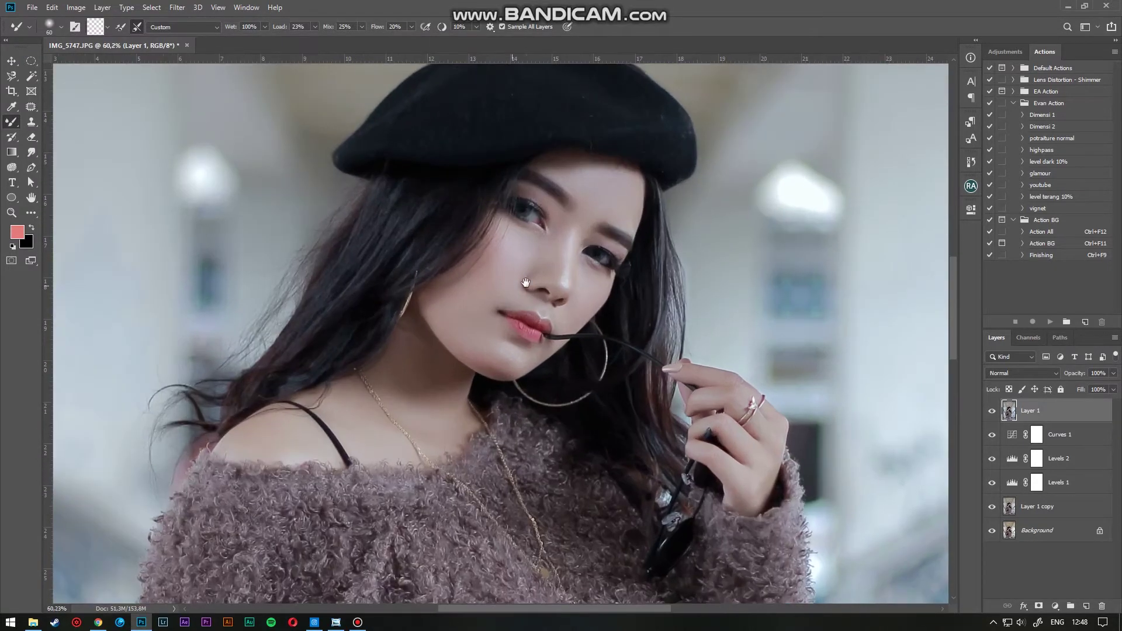
left_click_drag(566, 265, 543, 258)
key("ctrl+0")
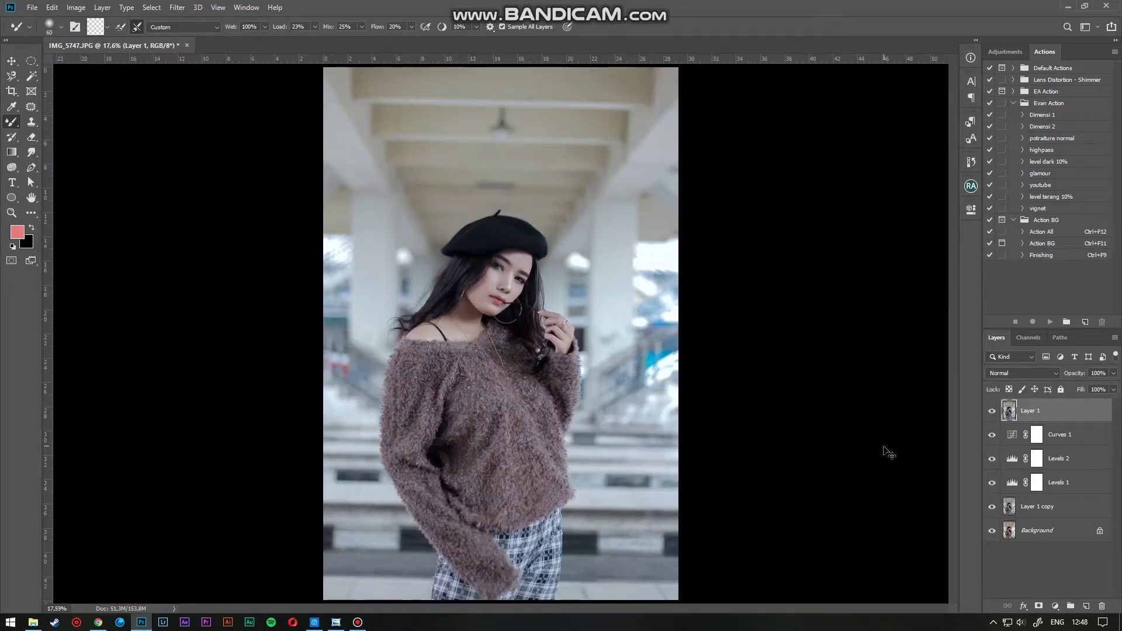
key("ctrl+j")
key("m")
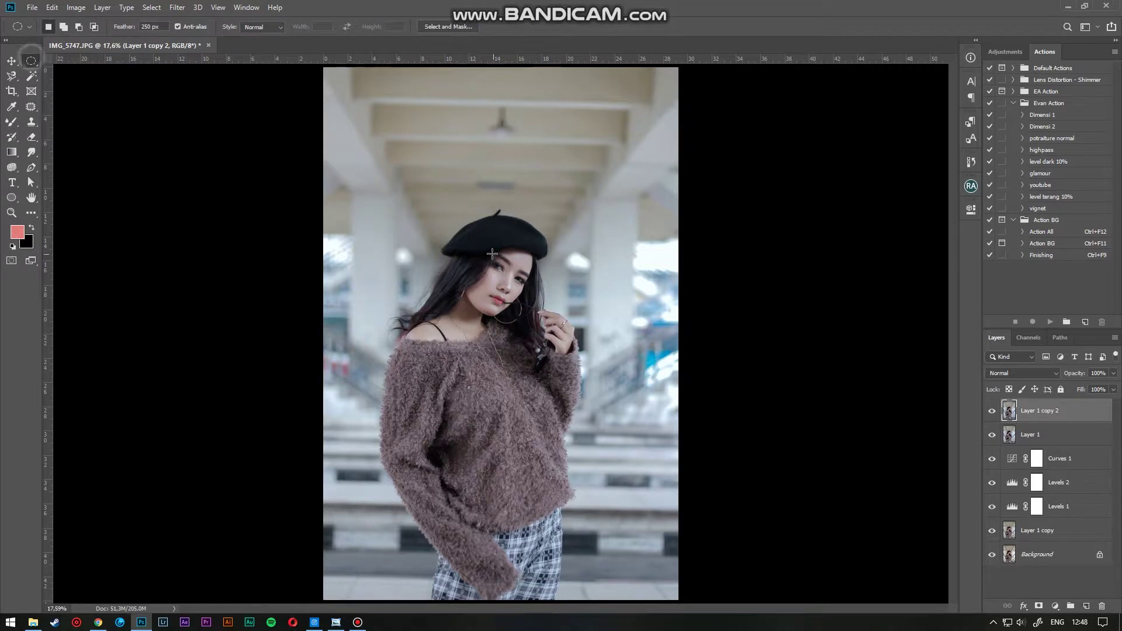
left_click_drag(359, 151, 654, 598)
left_click_drag(569, 493, 559, 492)
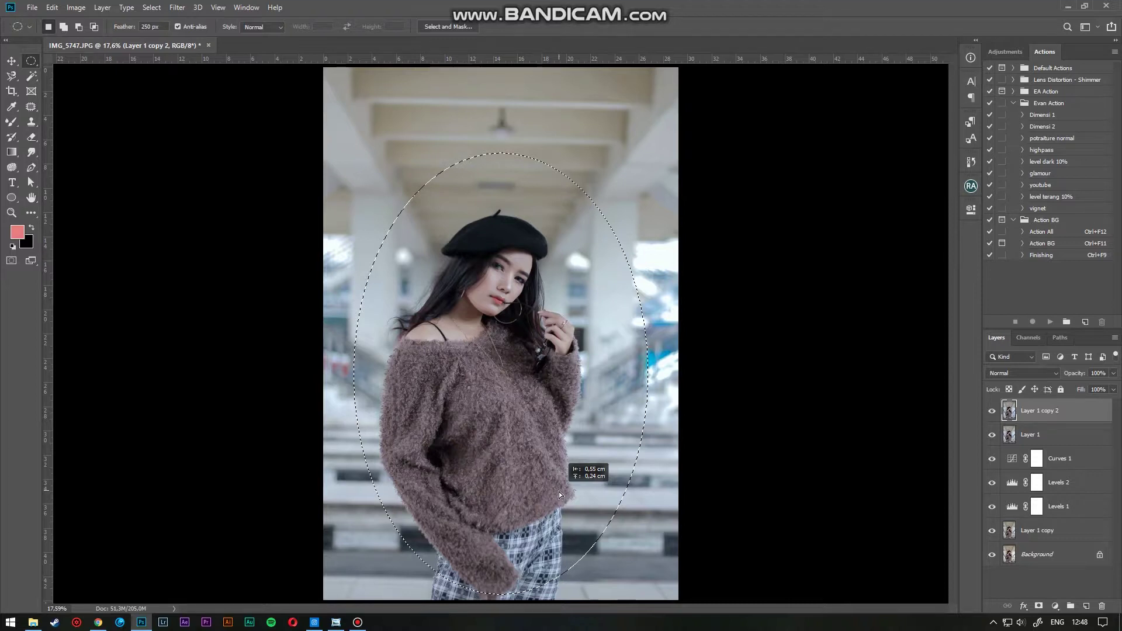
key("ctrl+shift+alt+n")
key("ctrl+d")
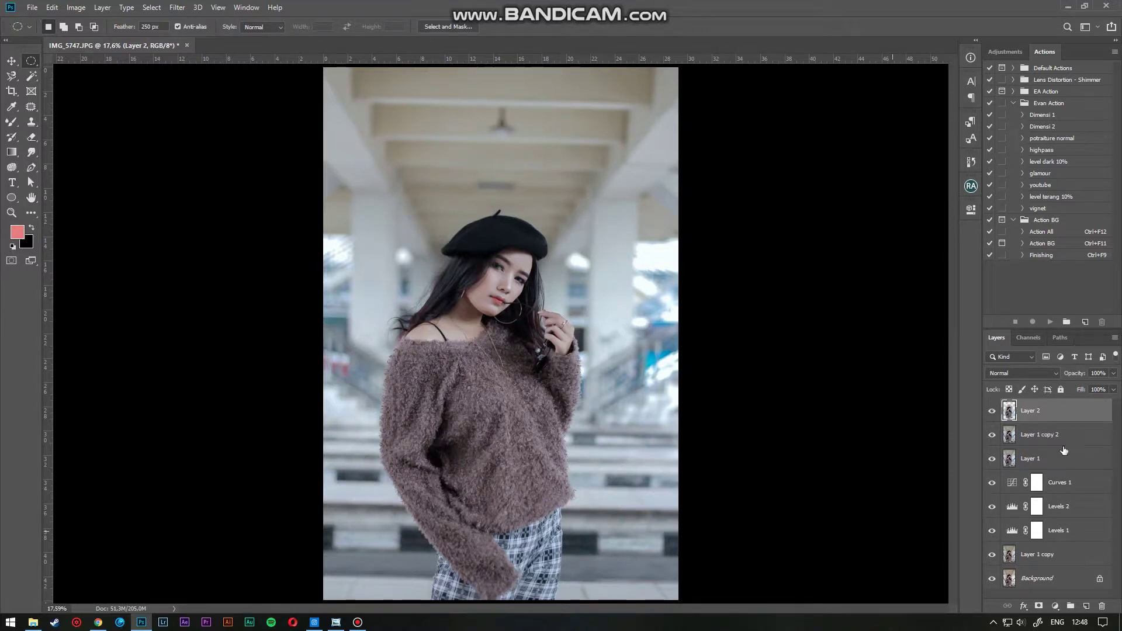
Step: Set the full-image duplicate beneath the elliptical cutout to Multiply blending with 50% opacity and 80% fill
left_click(1052, 436)
left_click(1023, 373)
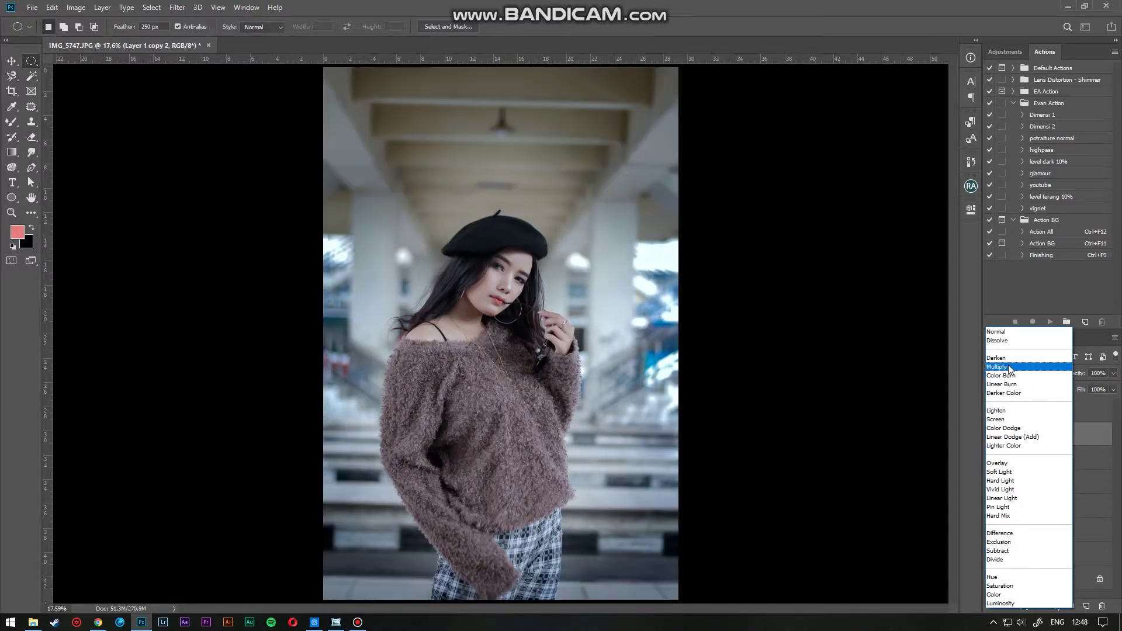
left_click(1007, 366)
left_click(1098, 373)
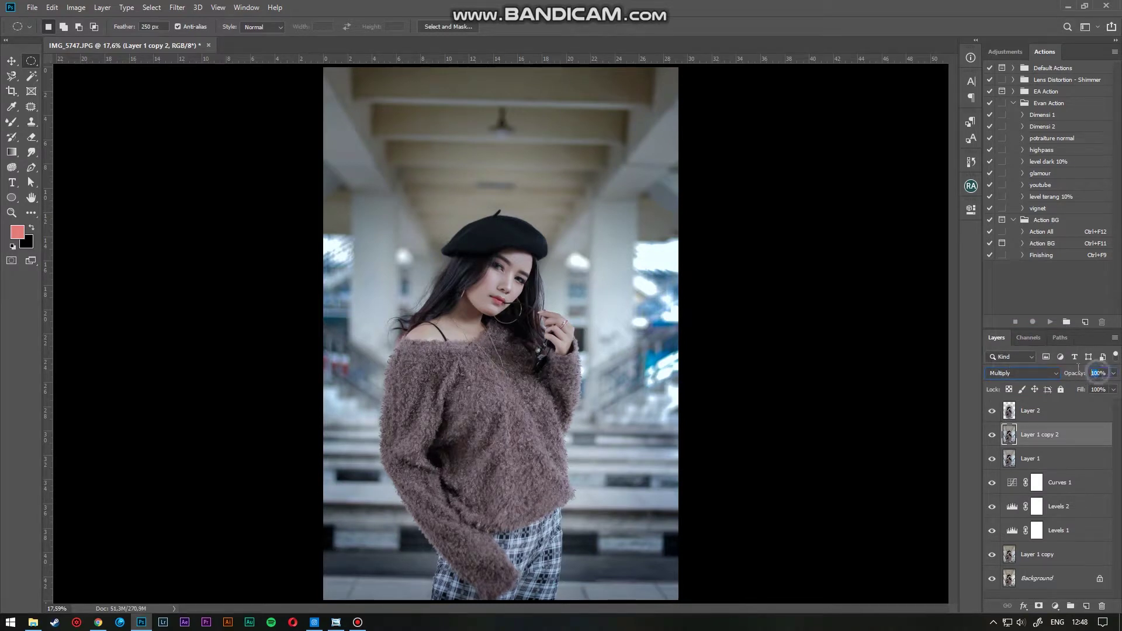
type("50")
key("Tab")
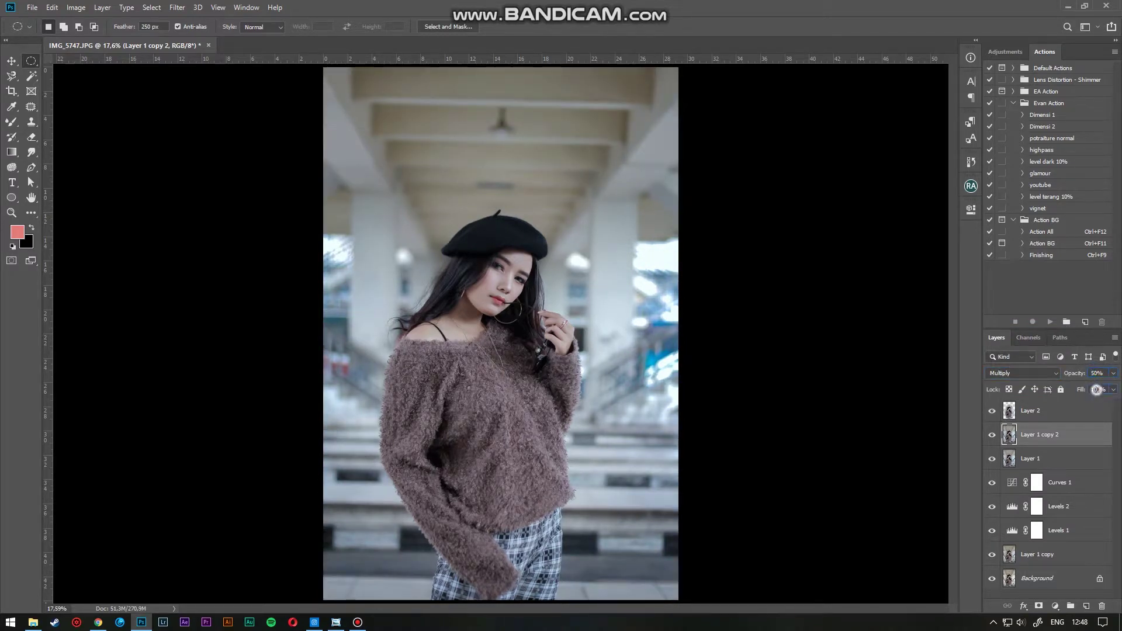
type("80")
Step: Check the effect of the elliptical cutout layer and merge the top three image layers into one
left_click(993, 413)
left_click(992, 412)
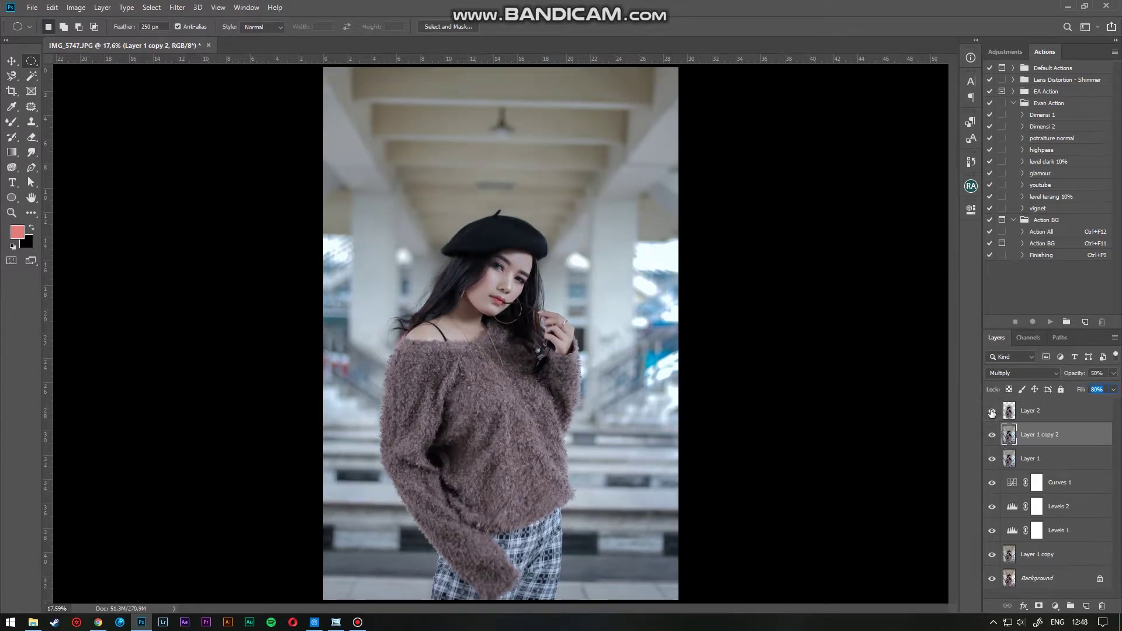
left_click(992, 413)
left_click(992, 413)
left_click(1049, 412)
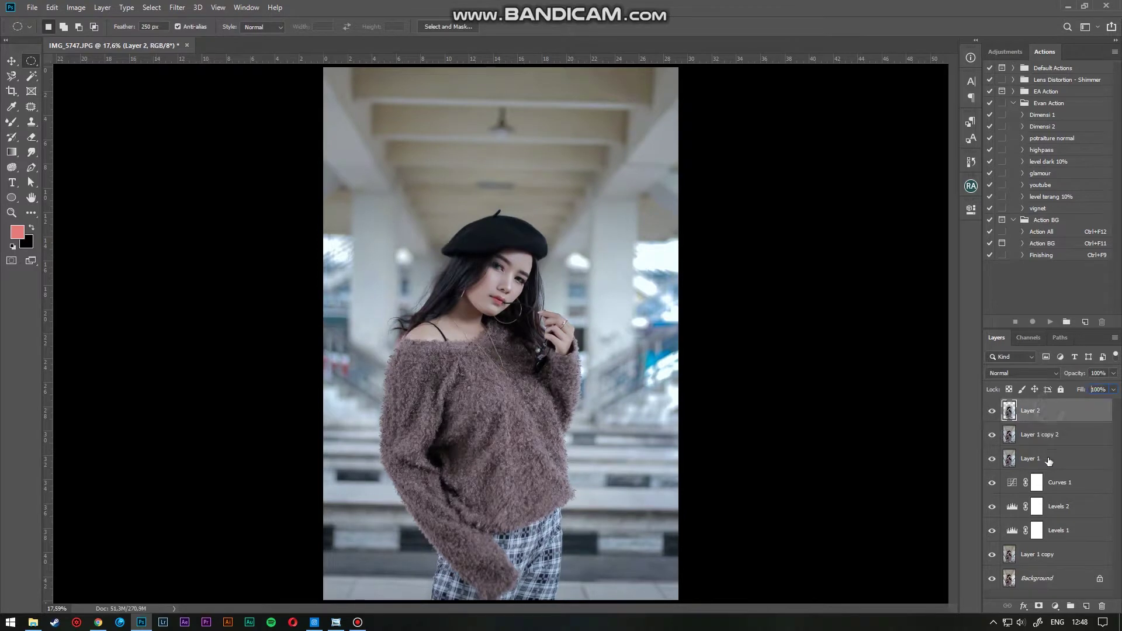
left_click(1049, 462, "shift")
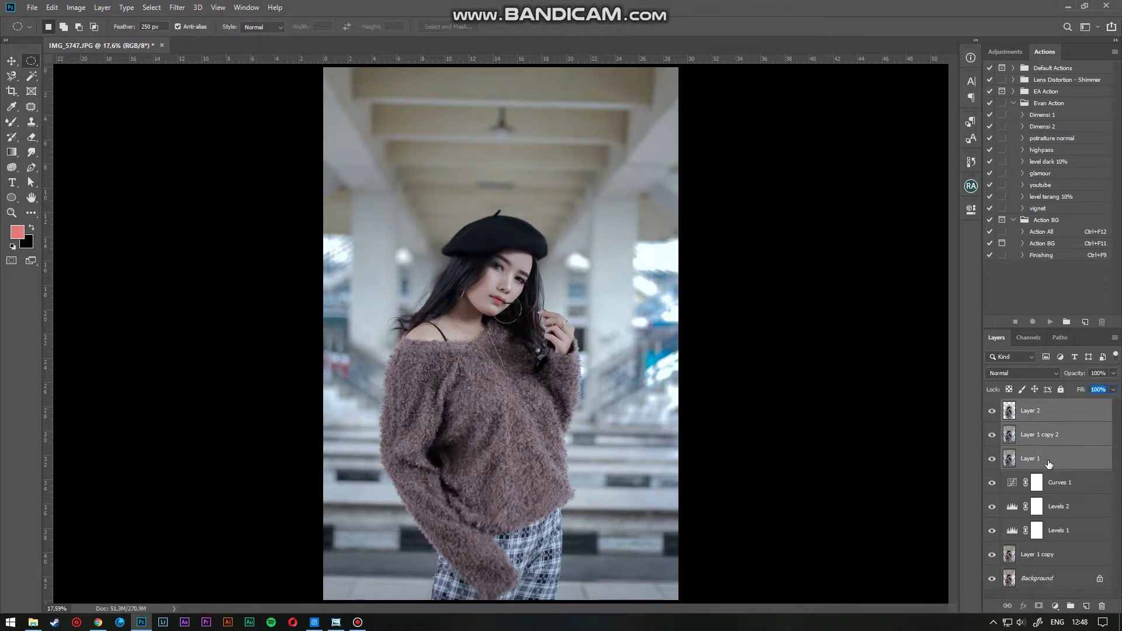
key("ctrl+e")
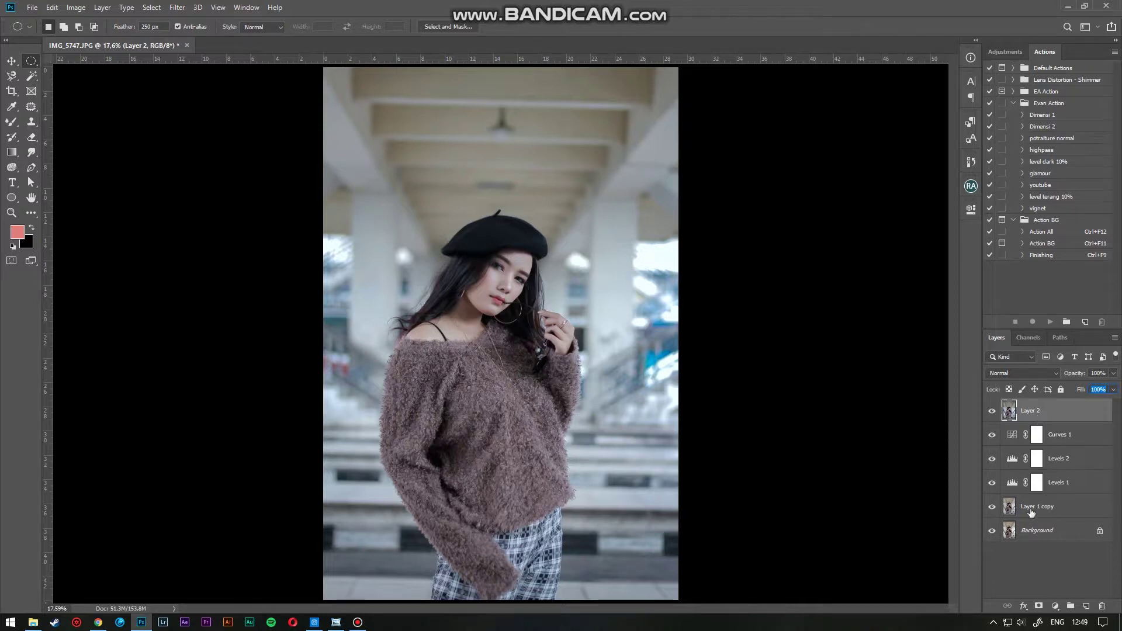
Step: Compare the photo with and without the merged vignette layer, and the full edit against the original Background
left_click(992, 411)
left_click(992, 411)
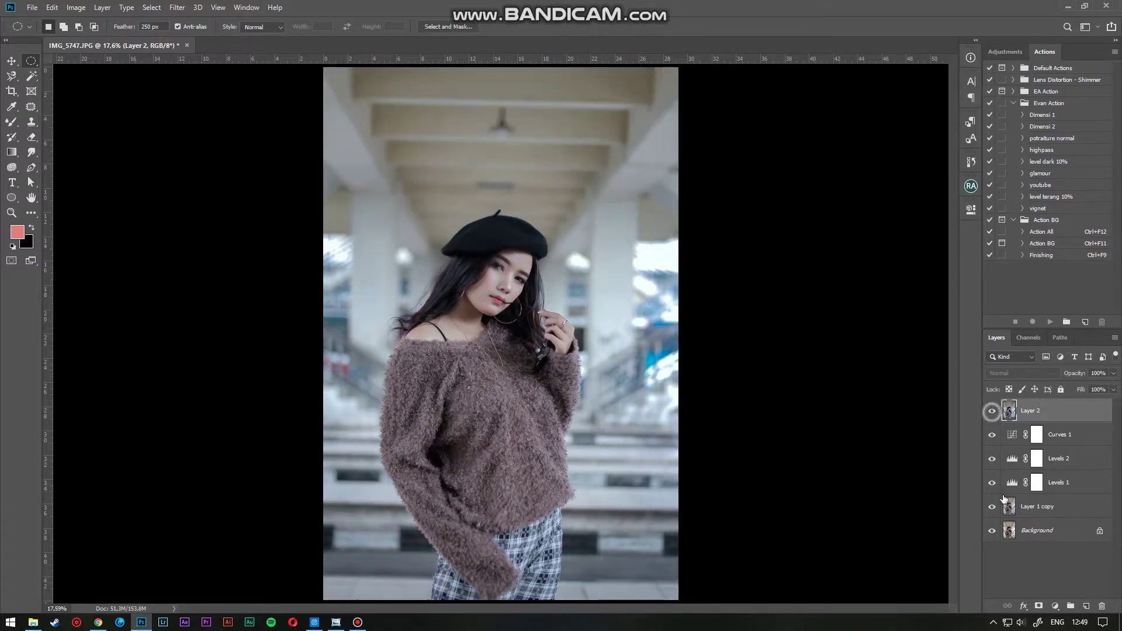
left_click(993, 532, "alt")
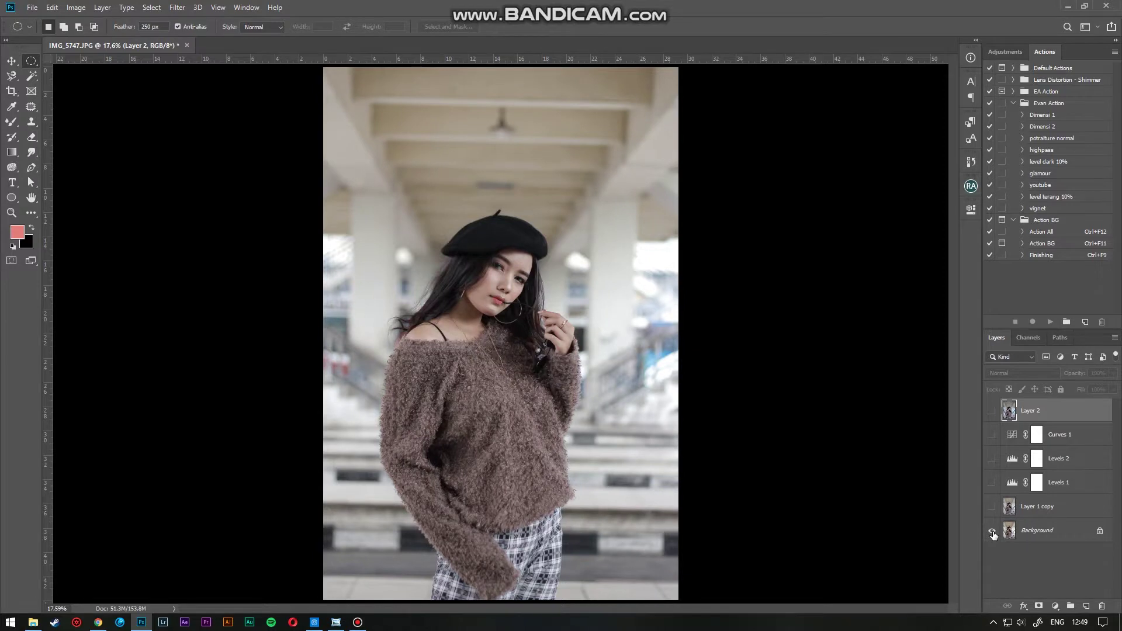
left_click(992, 531, "alt")
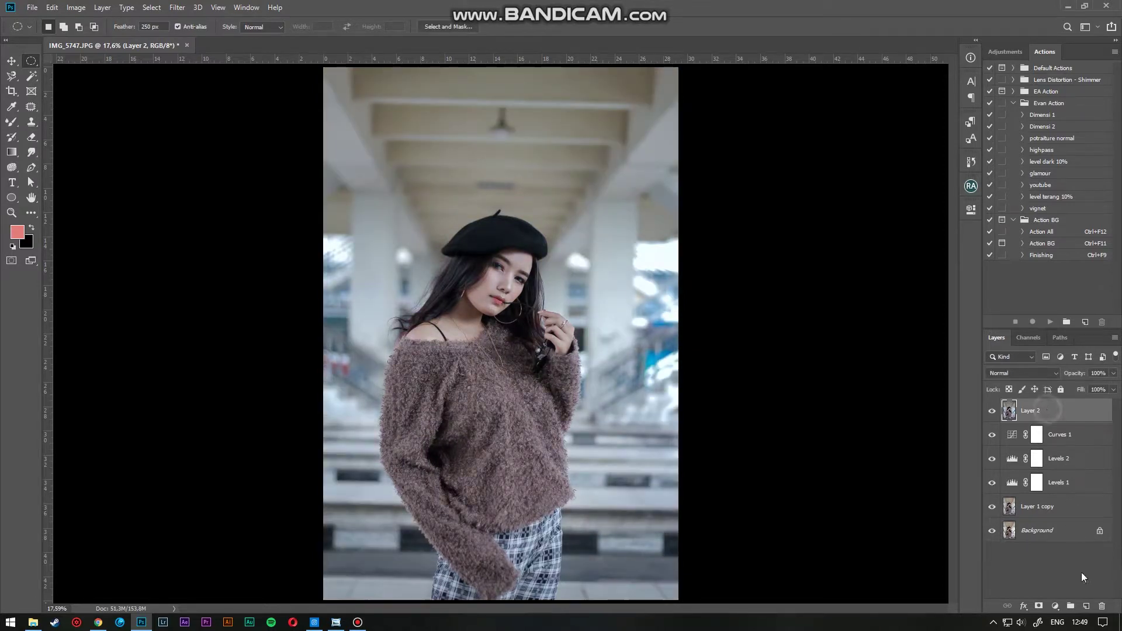
left_click(1056, 607)
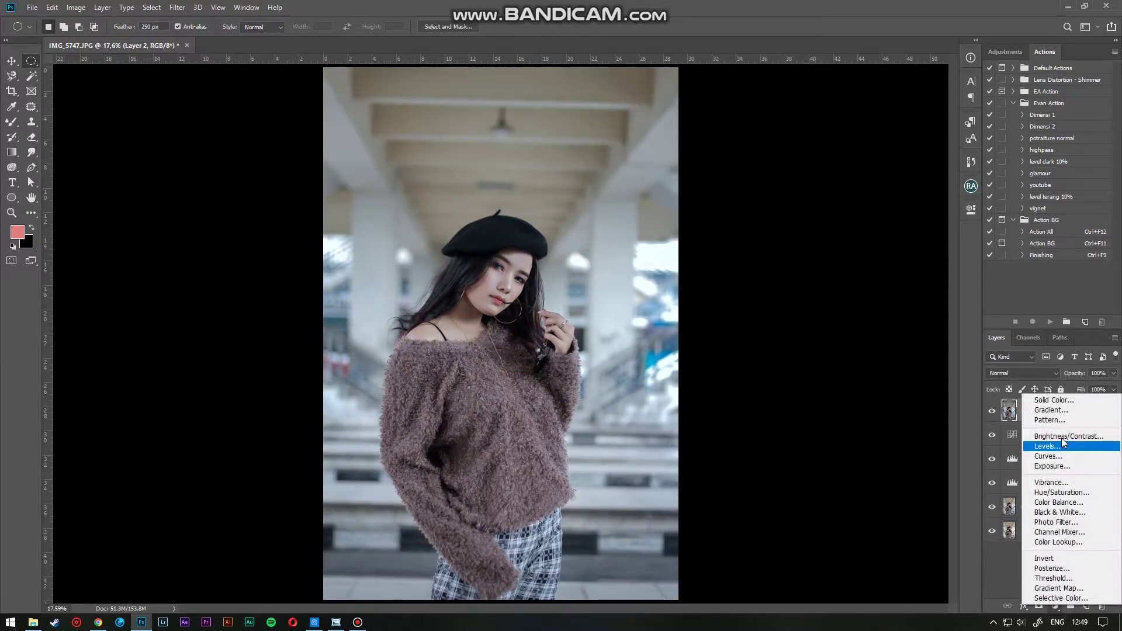
left_click(1010, 589)
Step: Open the merged layer in Camera Raw and set Whites to -27, Blacks to +23 and Contrast to +18
key("ctrl+shift+a")
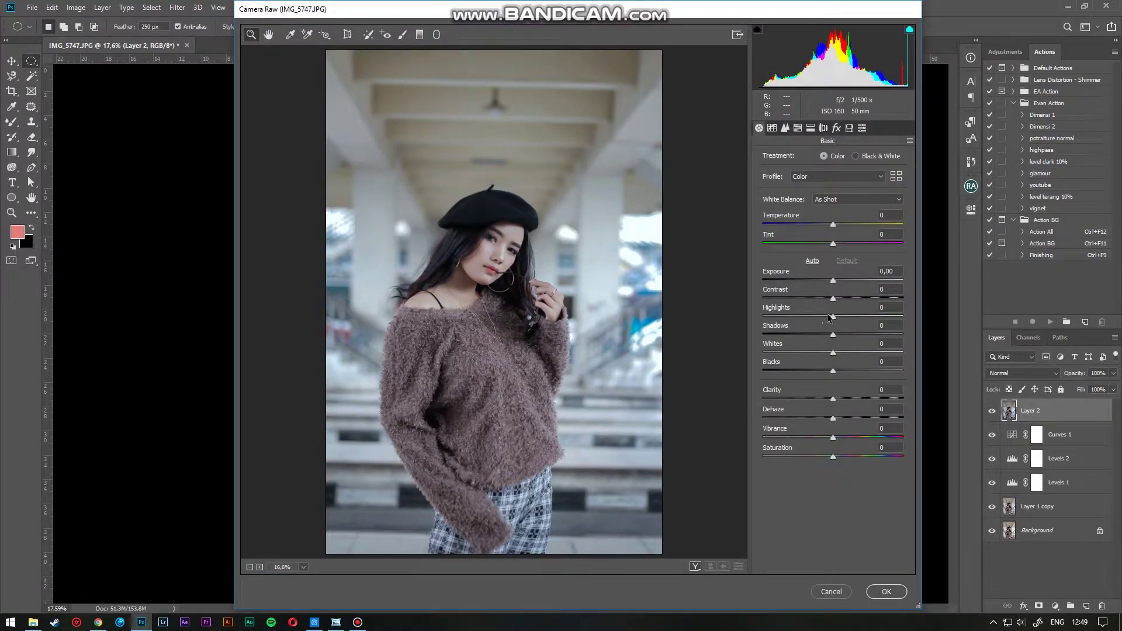
left_click_drag(833, 372, 823, 370)
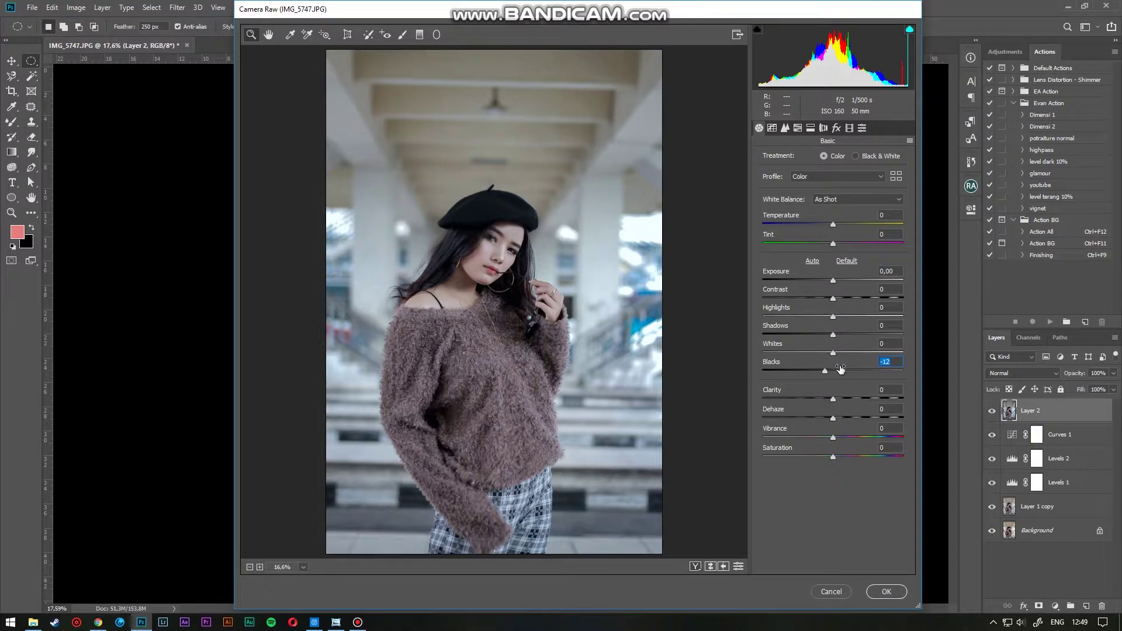
left_click_drag(833, 353, 850, 372)
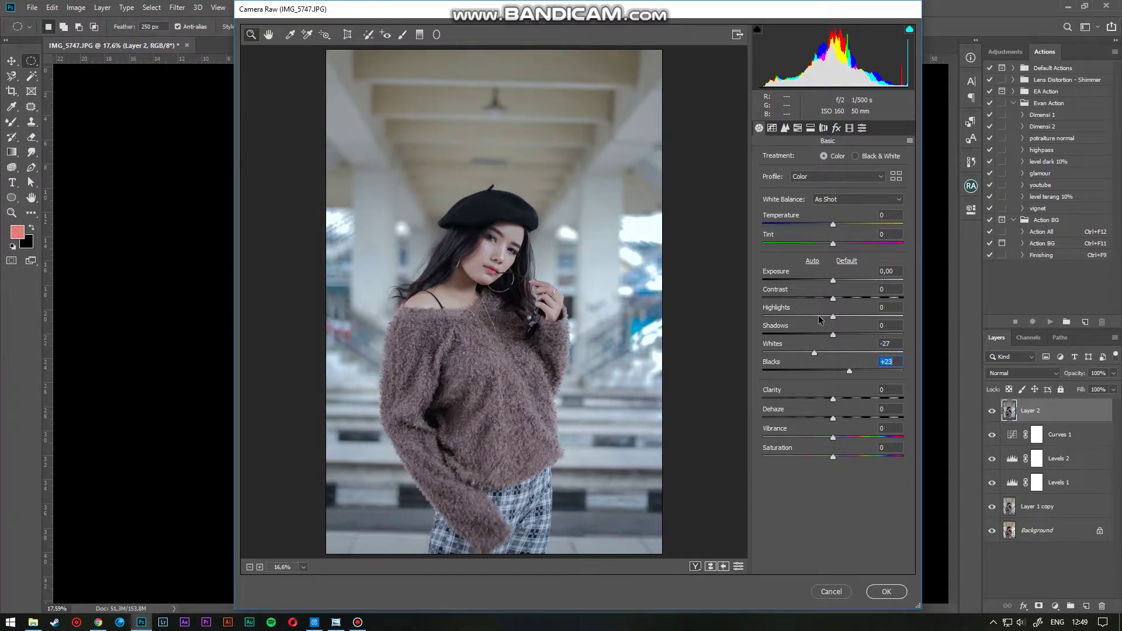
left_click_drag(834, 298, 848, 299)
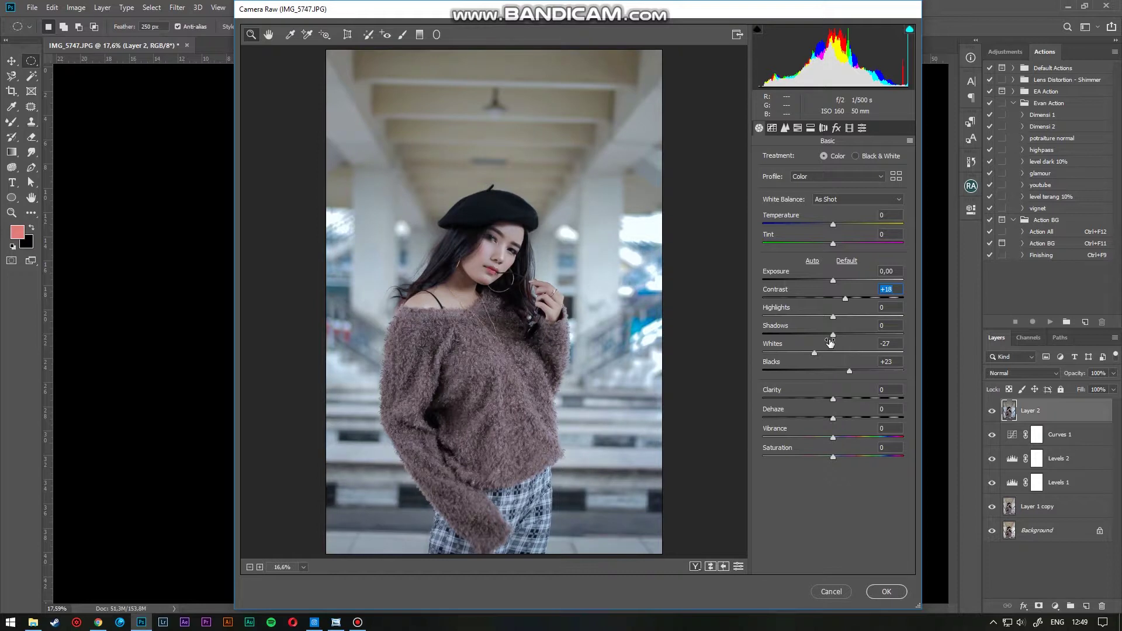
Step: Reset all the Camera Raw adjustments to zero and close the filter
left_click_drag(832, 334, 829, 334)
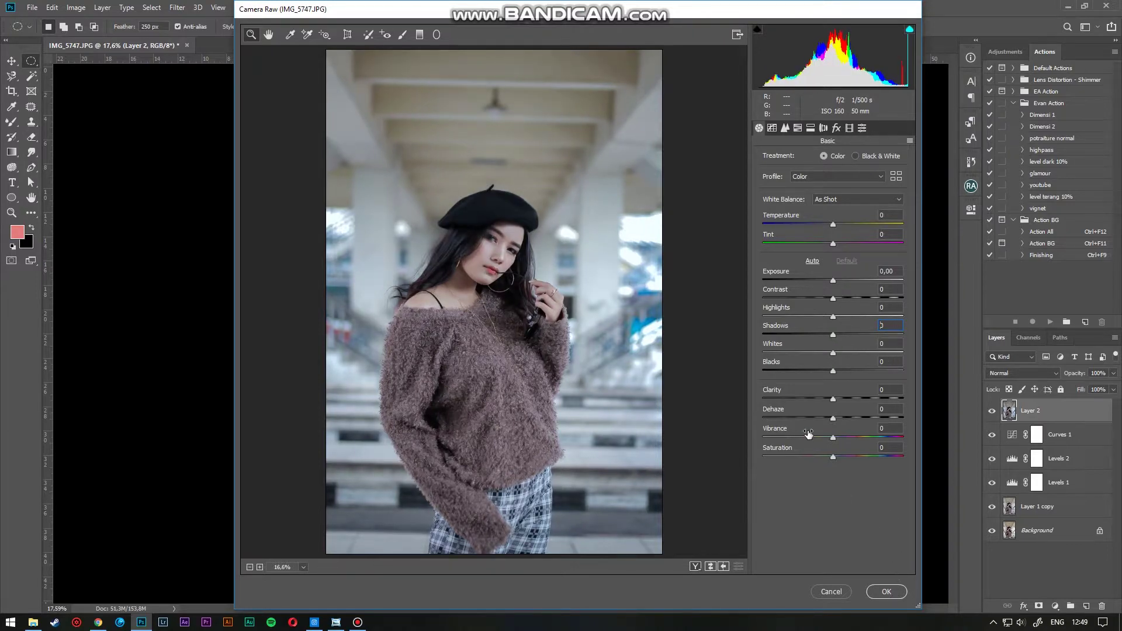
left_click(899, 592)
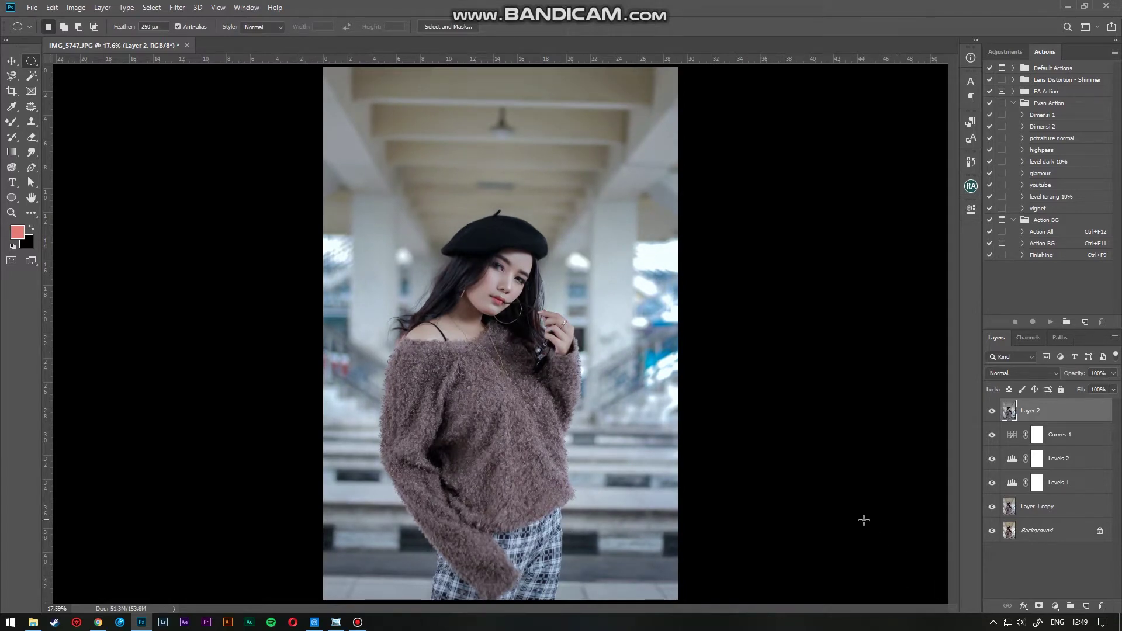
Step: Try darkening the midtones with a new Curves adjustment layer, undo the curve change and delete the layer
left_click(1055, 606)
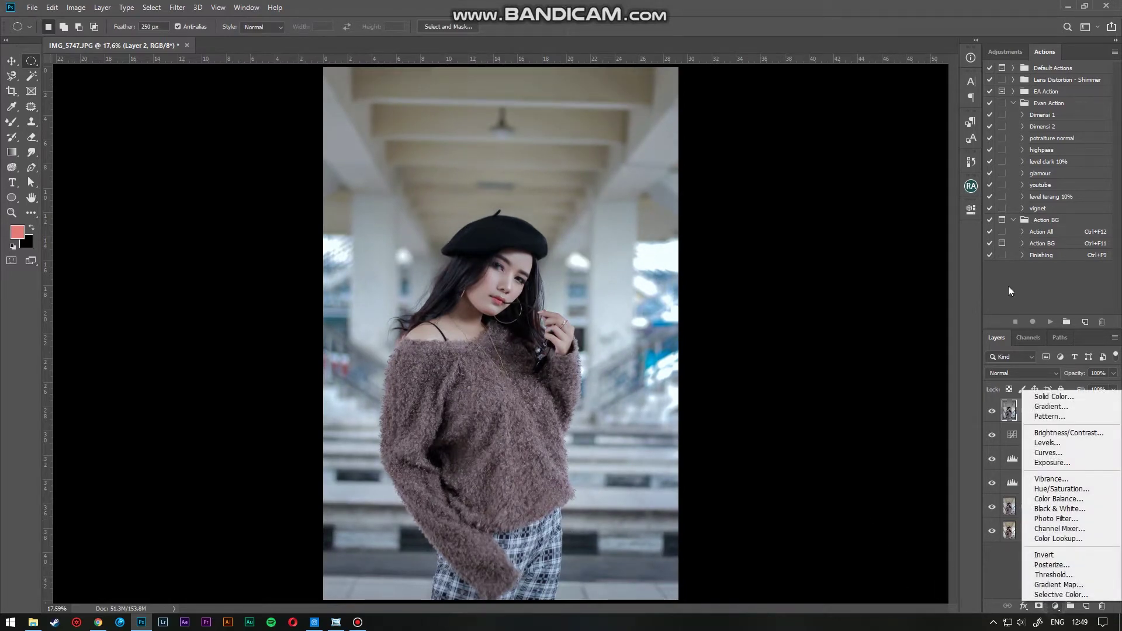
left_click(1046, 464)
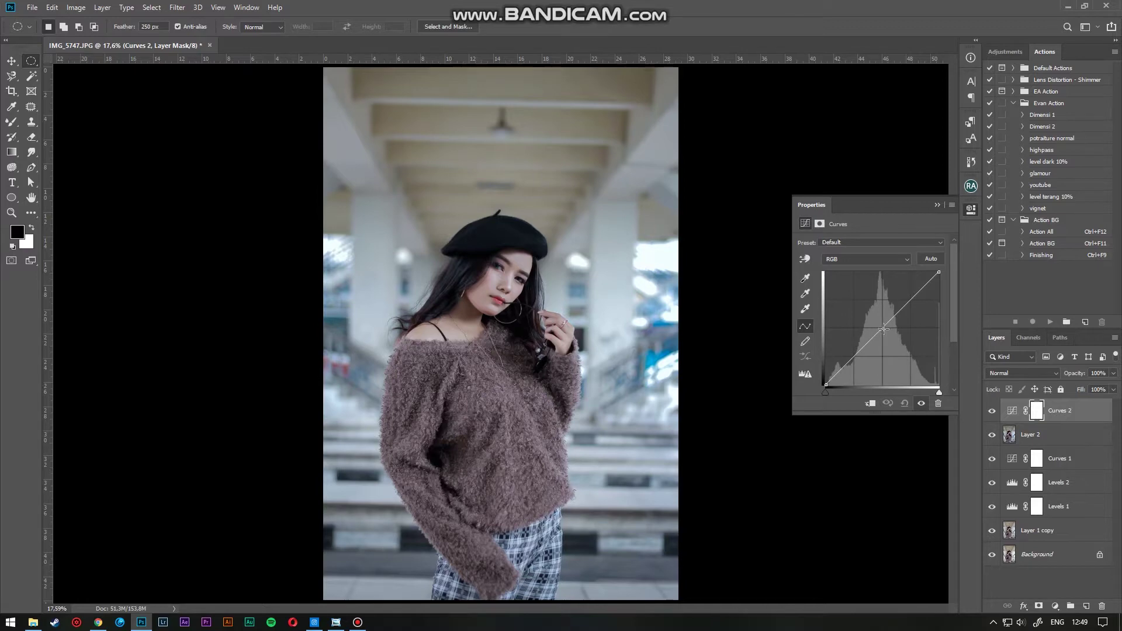
left_click_drag(901, 327, 891, 336)
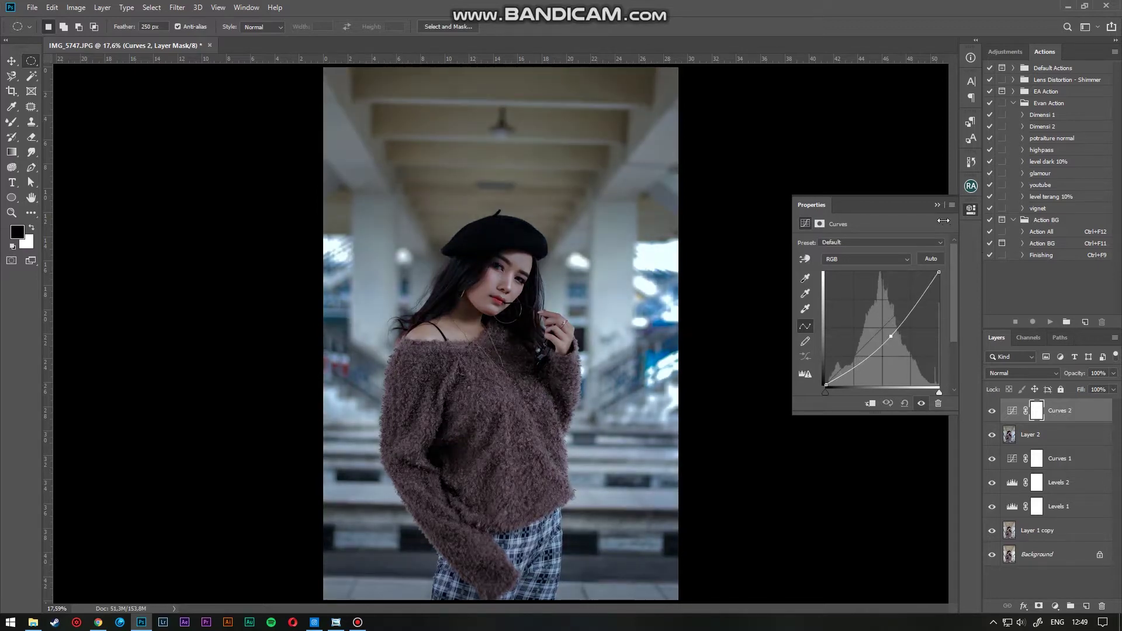
key("ctrl+z")
left_click(937, 205)
left_click_drag(1066, 414, 1102, 607)
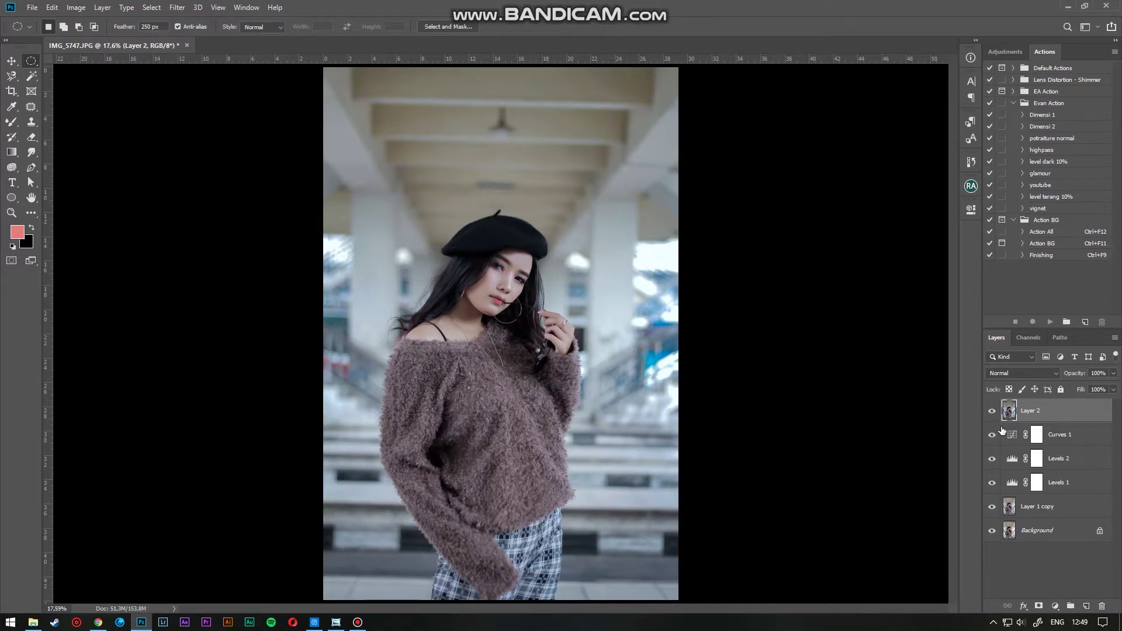
Step: Add a Curves layer with three anchor points along the diagonal and raise the black point for faded shadows
left_click(1061, 606)
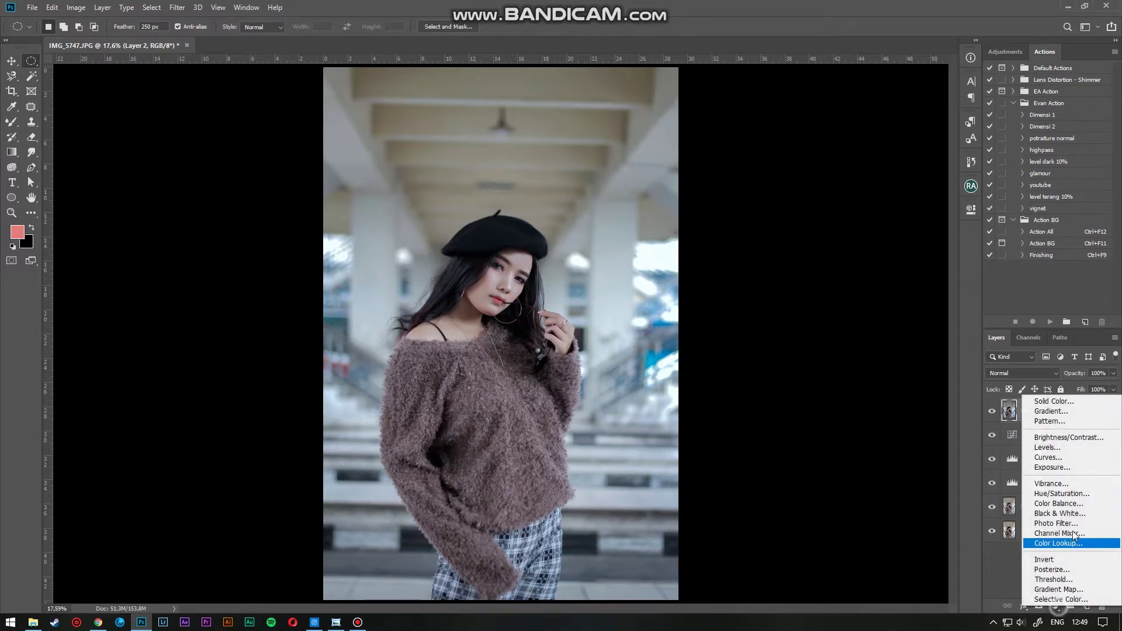
left_click(1058, 458)
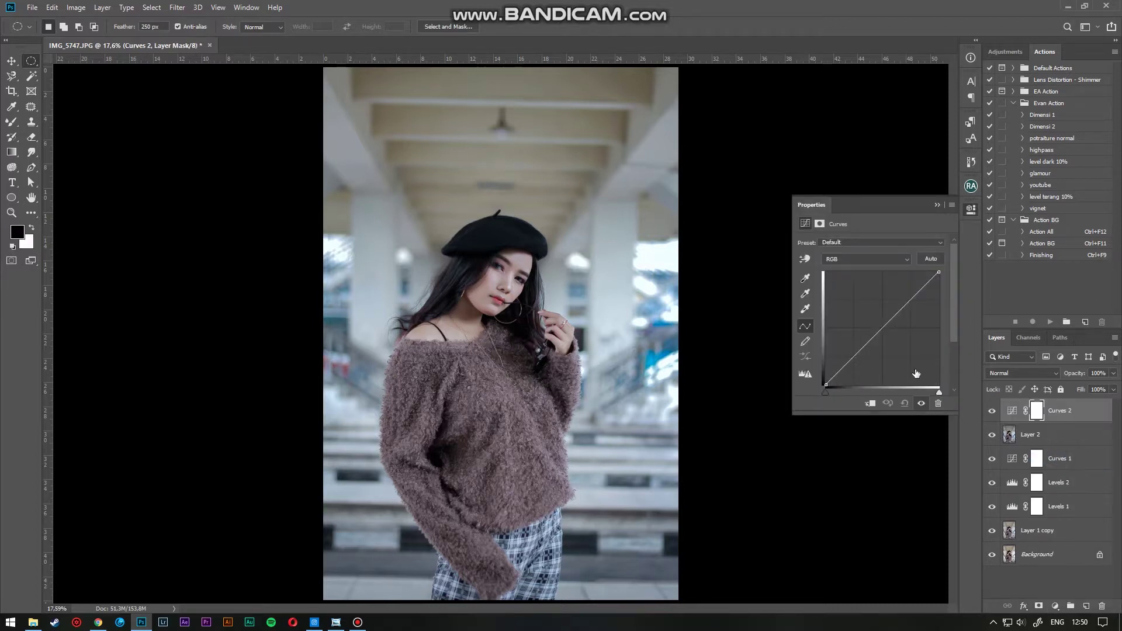
left_click(854, 357)
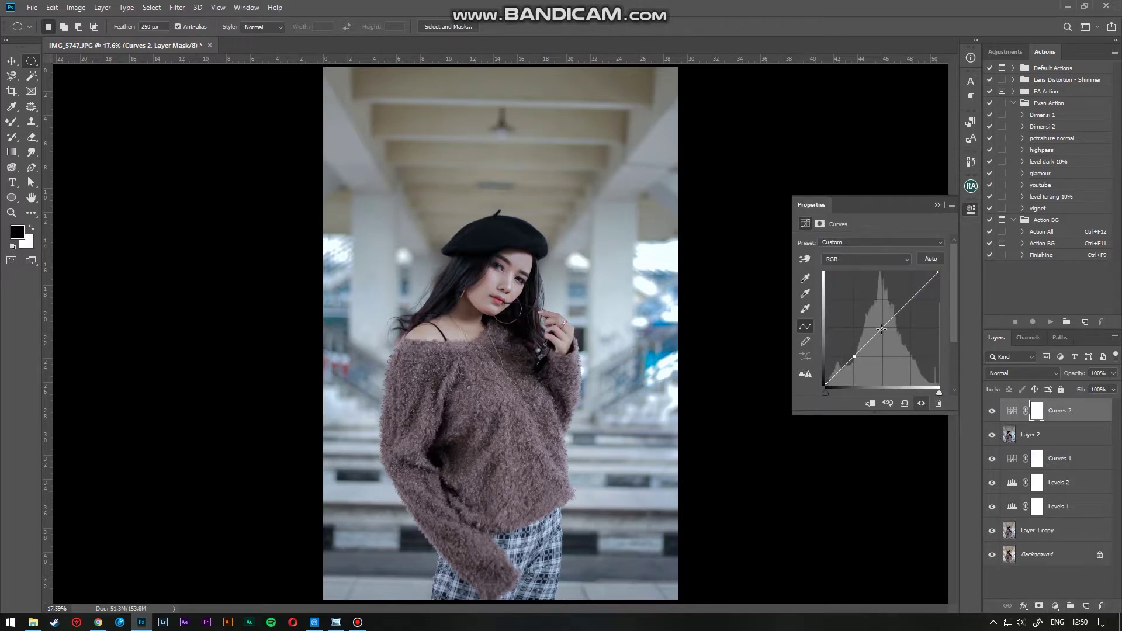
left_click(882, 328)
left_click(912, 300)
left_click_drag(817, 377, 810, 357)
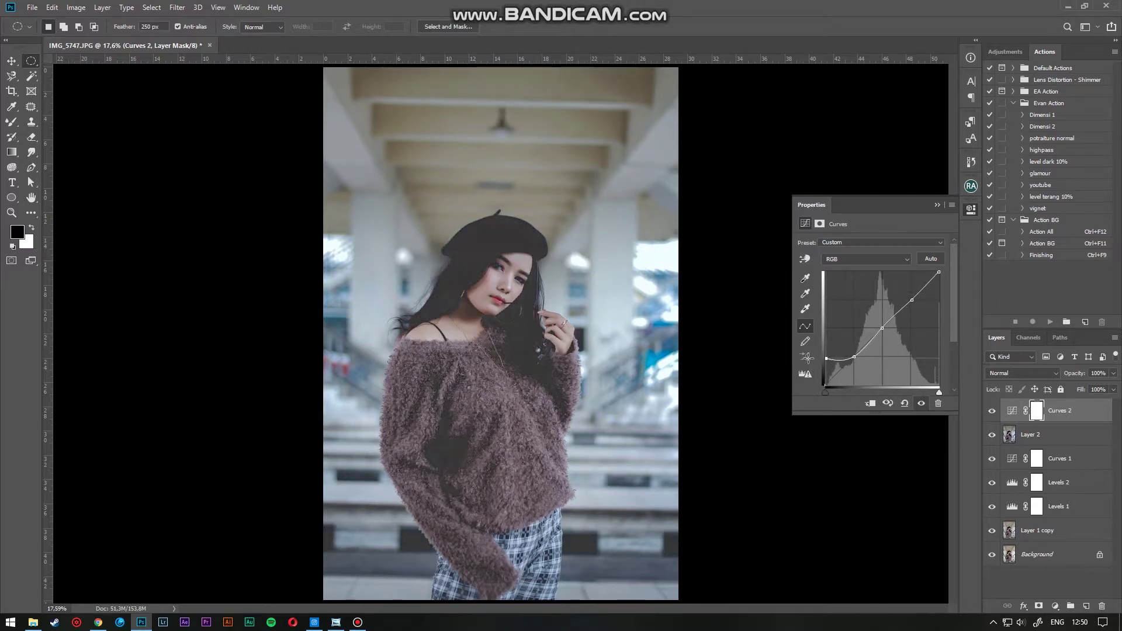
left_click(939, 207)
Step: Try blending modes from Darken through Pin Light on the upper Curves layer and delete that layer
left_click(1003, 373)
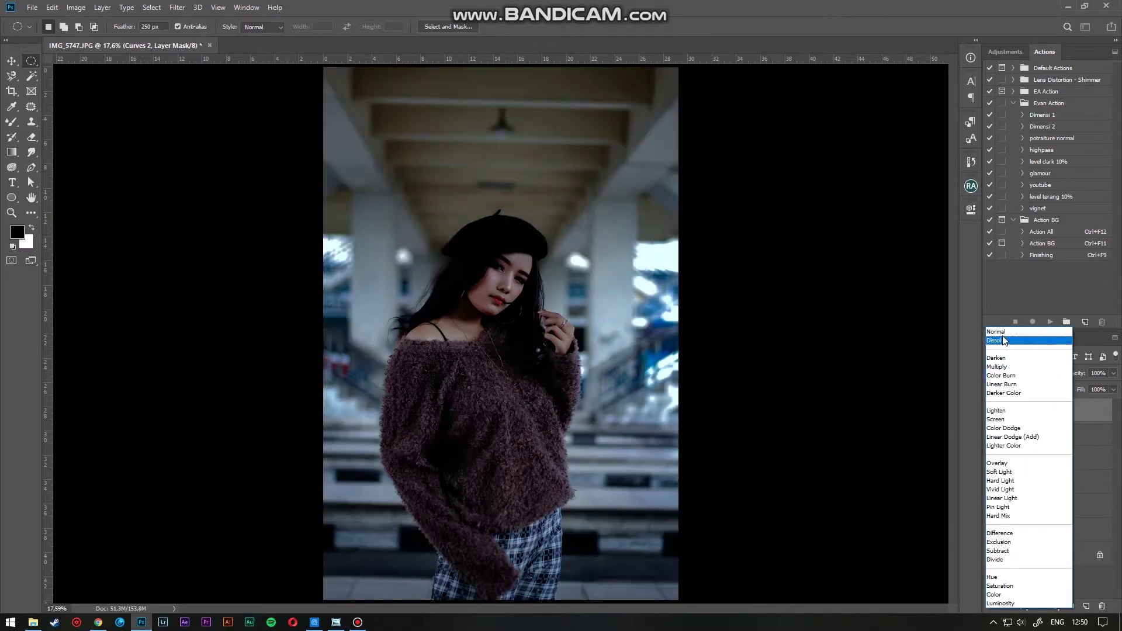
left_click(1003, 332)
key("Down")
key("Down")
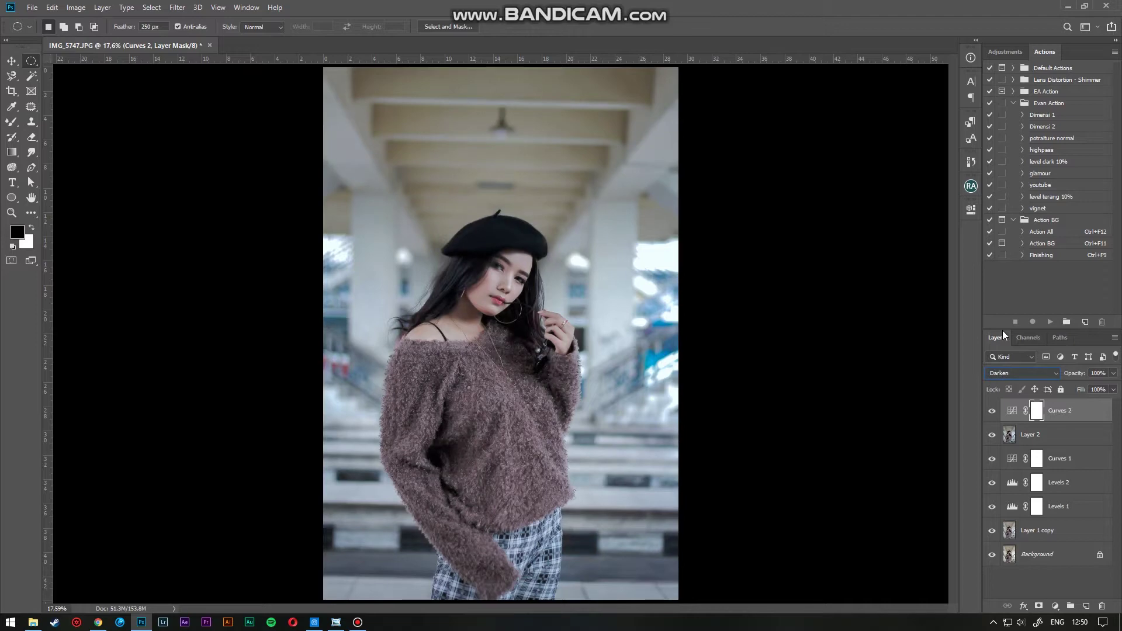
key("Down")
key("Down")
key("Down")
key("Down")
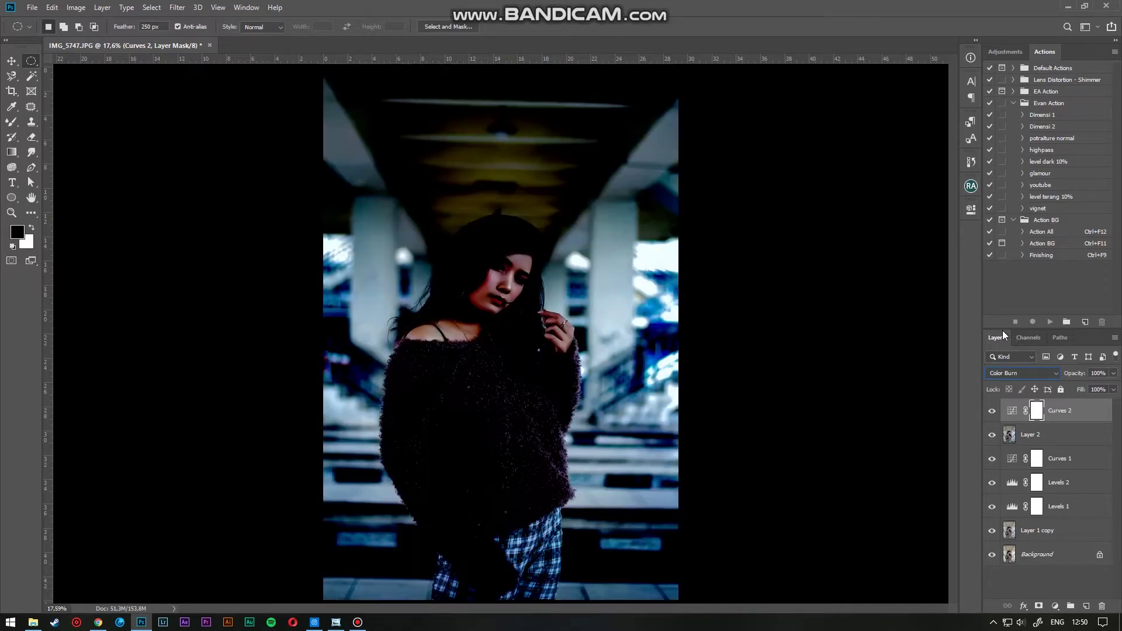
key("Down")
key("Down")
key("Down")
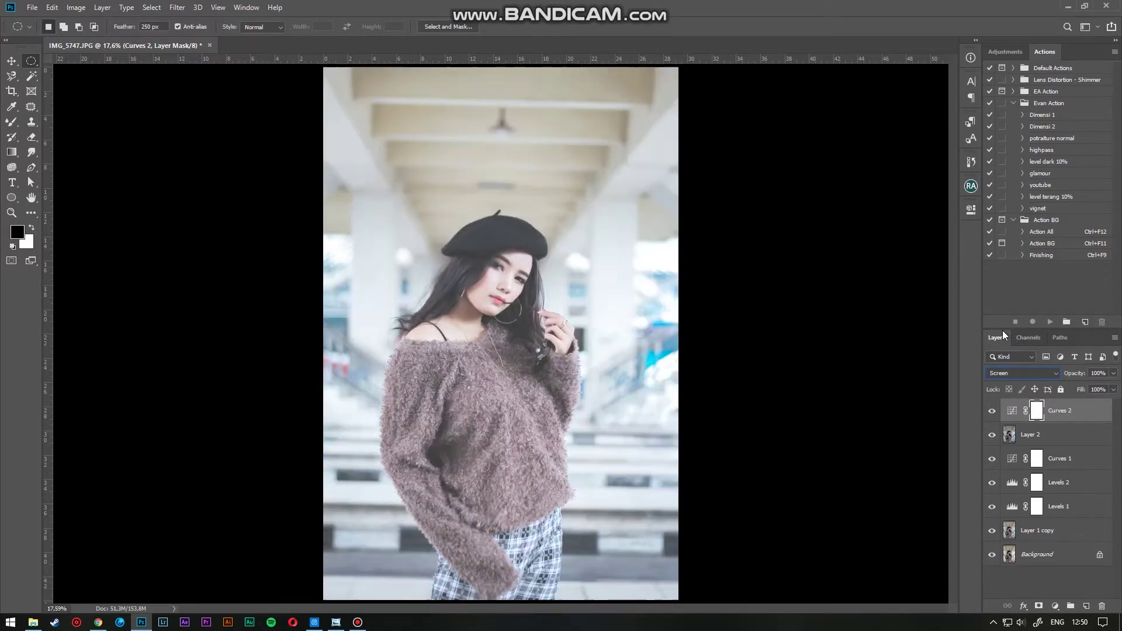
key("Down")
key("Down")
key("Down")
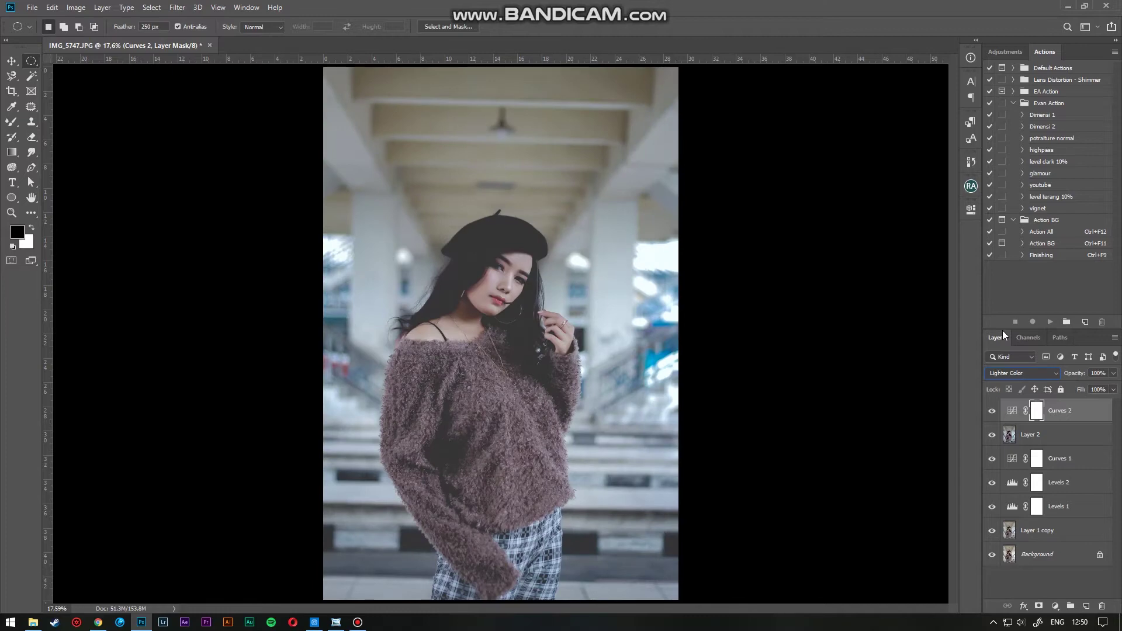
key("Down")
key("Down")
key("Down")
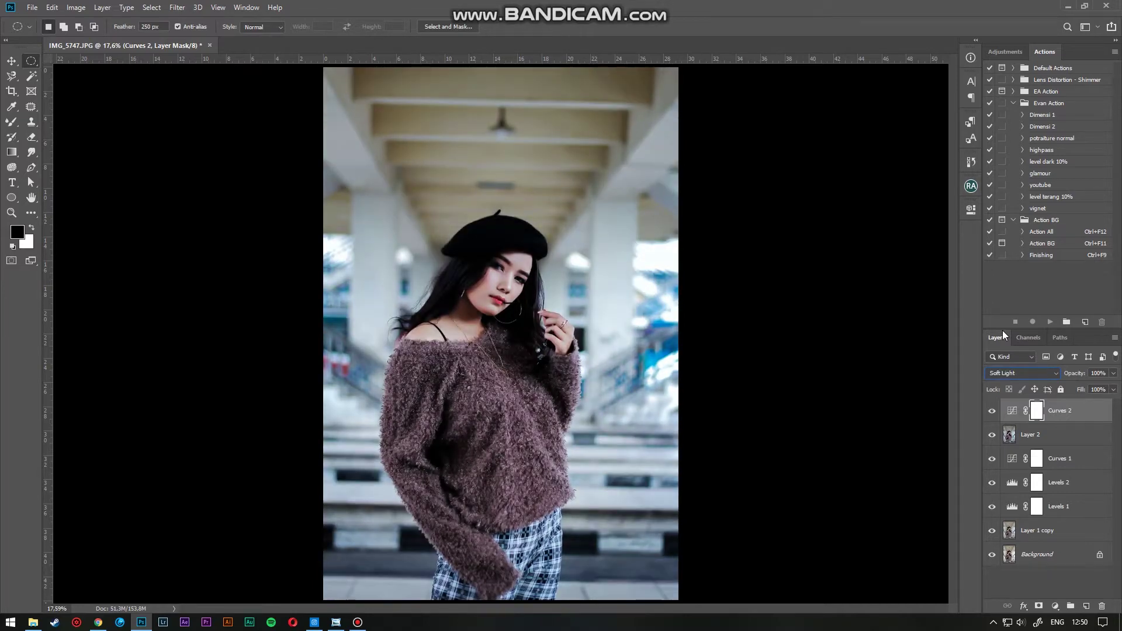
key("Down")
key("Down")
key("Down")
key("Down")
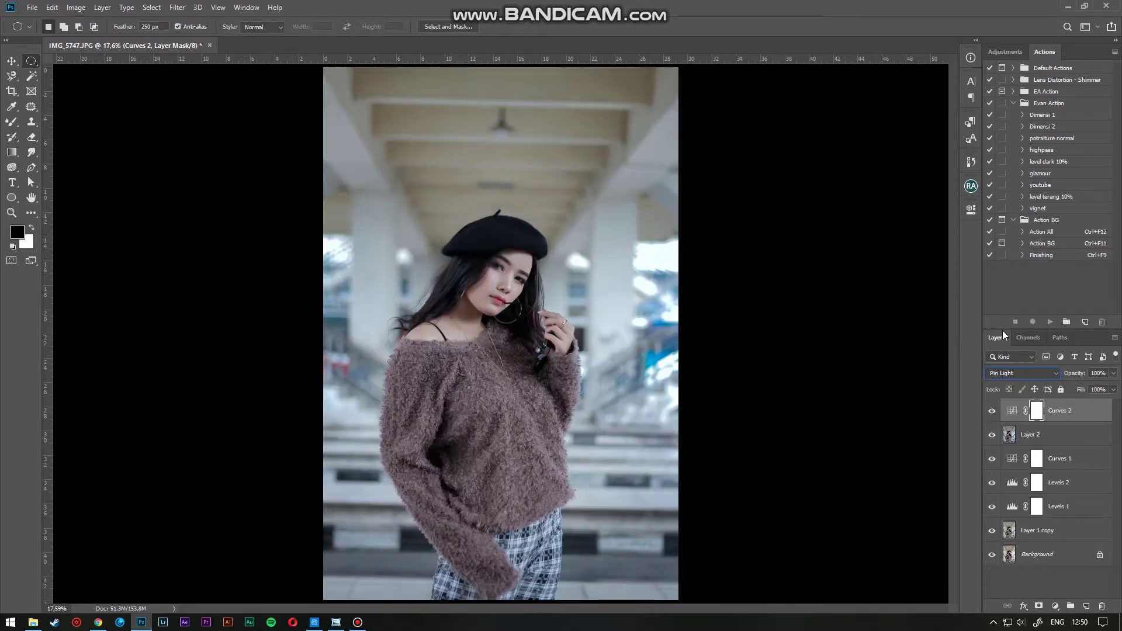
left_click_drag(1060, 413, 1103, 606)
Step: Compare the photo with and without Layer 2
left_click(992, 411)
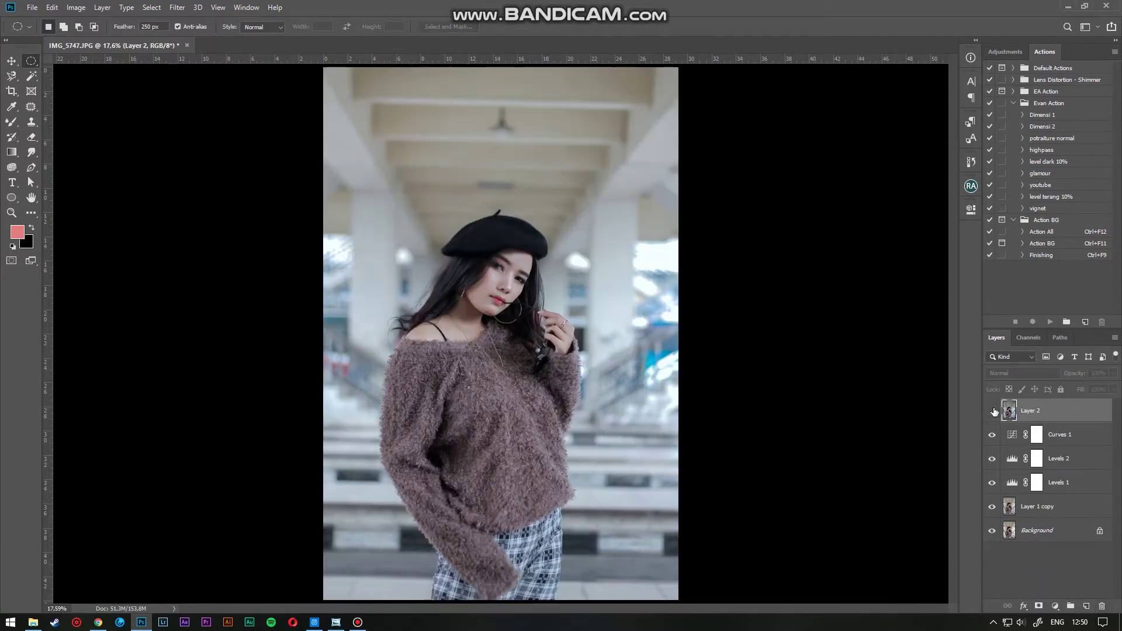
left_click(992, 412)
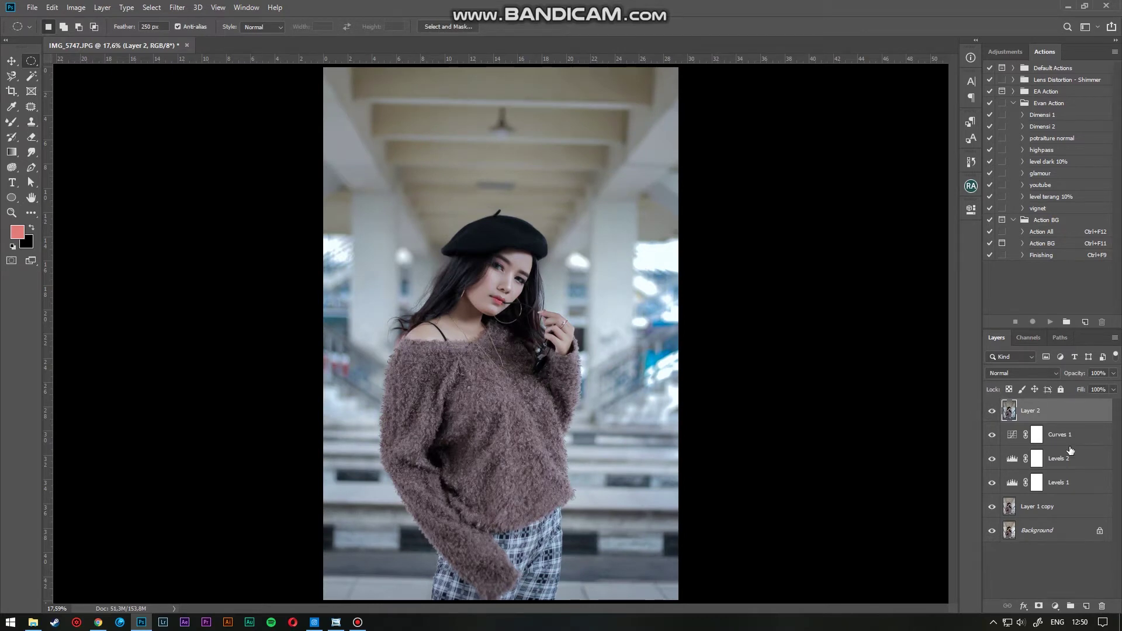
Step: Duplicate Layer 2 and apply a High Pass filter with a radius of 5 pixels to the copy
key("ctrl+j")
left_click(177, 8)
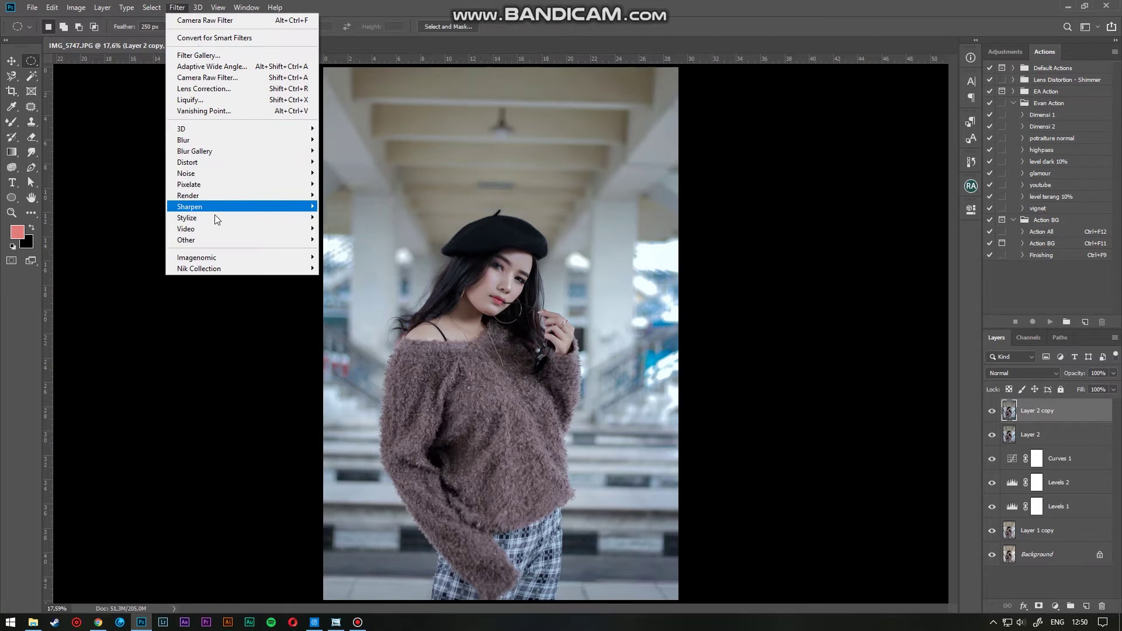
mouse_move(238, 239)
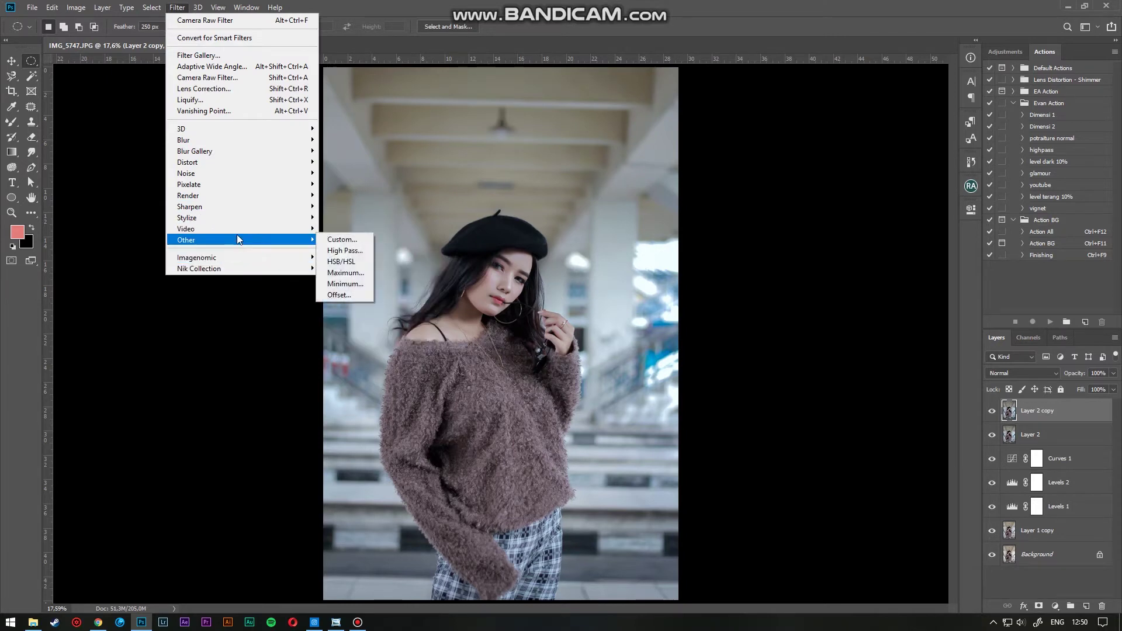
left_click(342, 250)
left_click_drag(527, 134, 731, 114)
left_click_drag(715, 286, 705, 286)
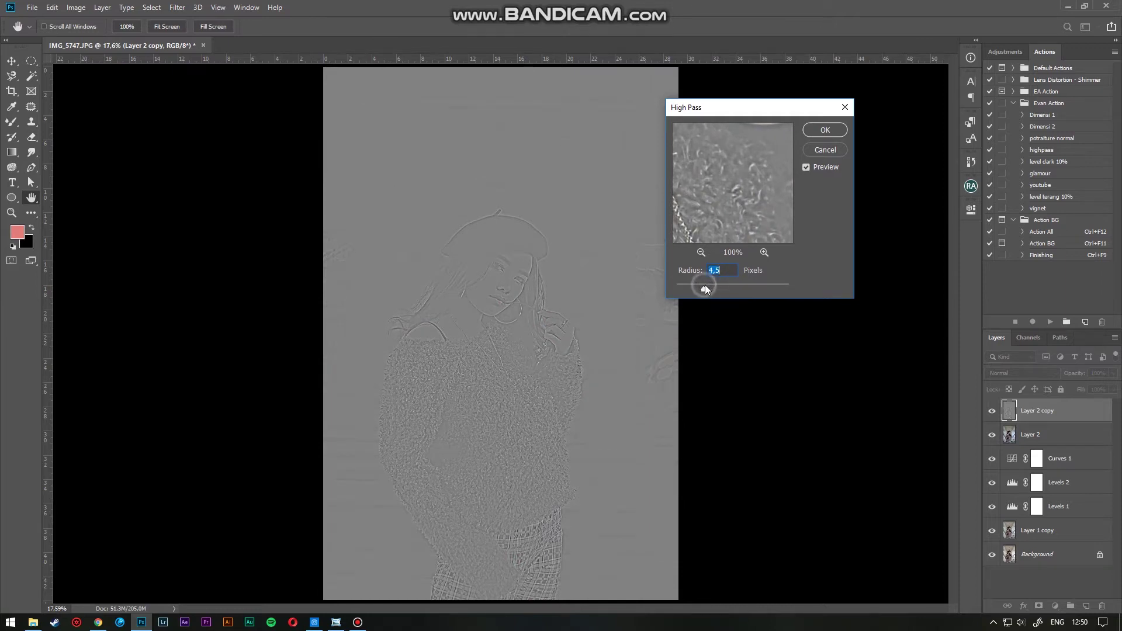
type("5")
left_click(825, 131)
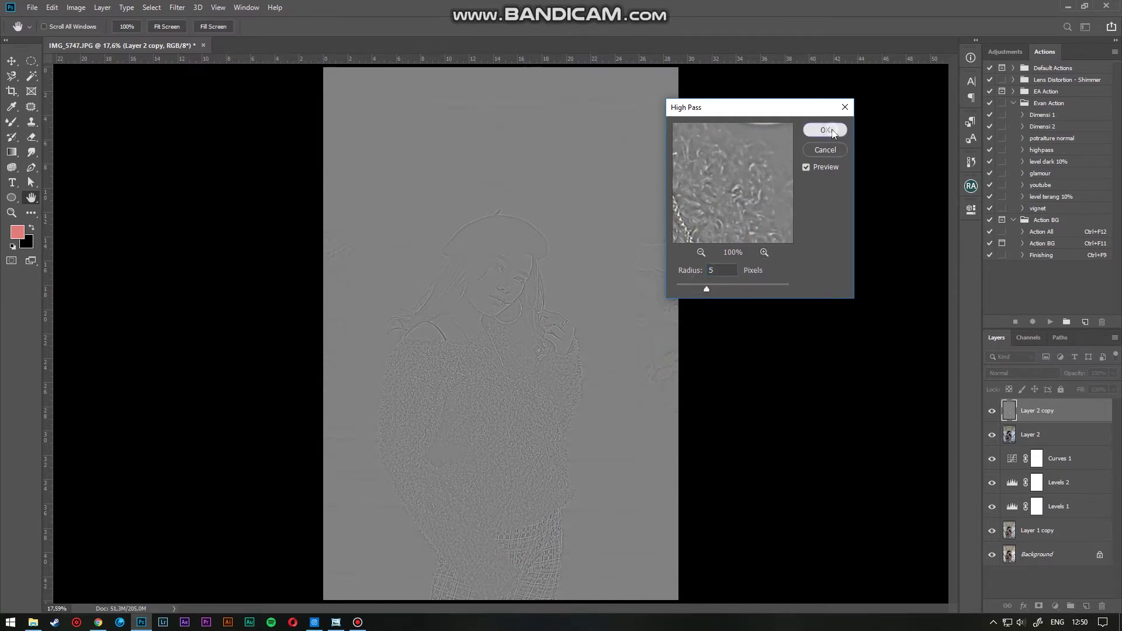
Step: Set the High Pass layer to Vivid Light blending with 50% opacity and 80% fill
key("m")
left_click(1019, 373)
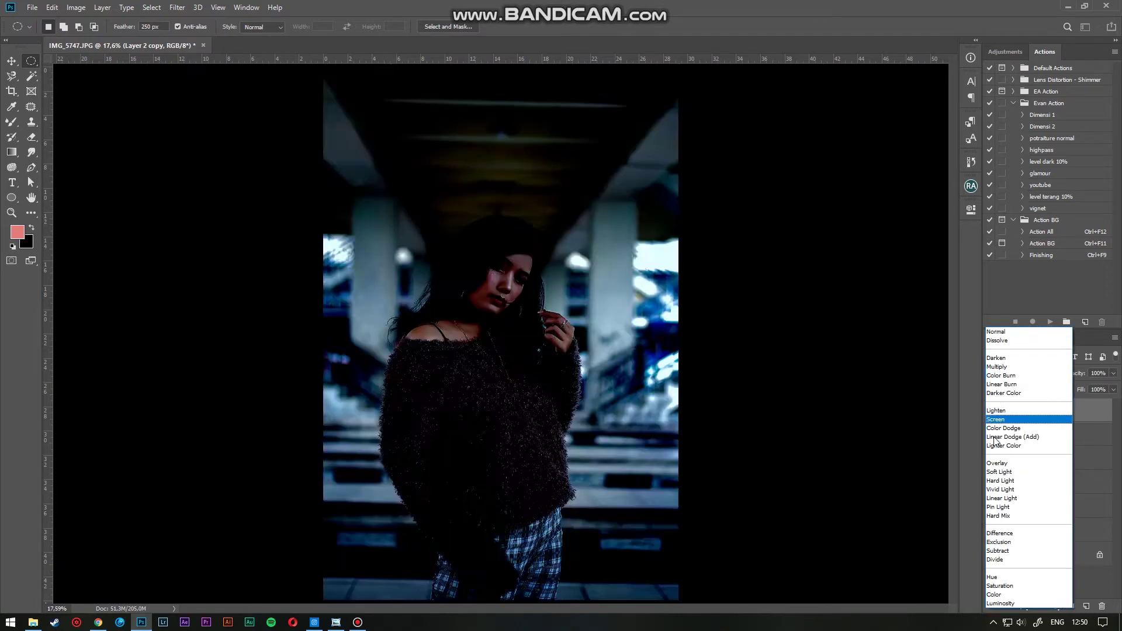
left_click(1002, 491)
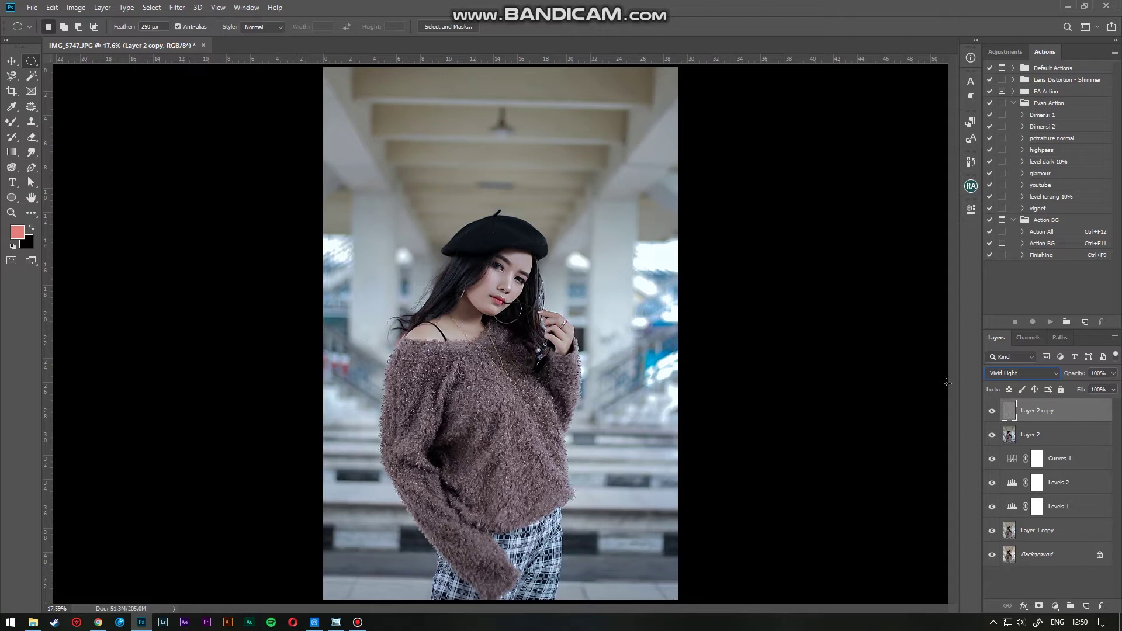
left_click(1098, 375)
type("50")
key("Return")
left_click(1099, 390)
type("80")
left_click(1070, 596)
Step: Check the sharpening on the face with and without the High Pass layer and set its opacity to 34%
scroll(462, 275, "up", 5)
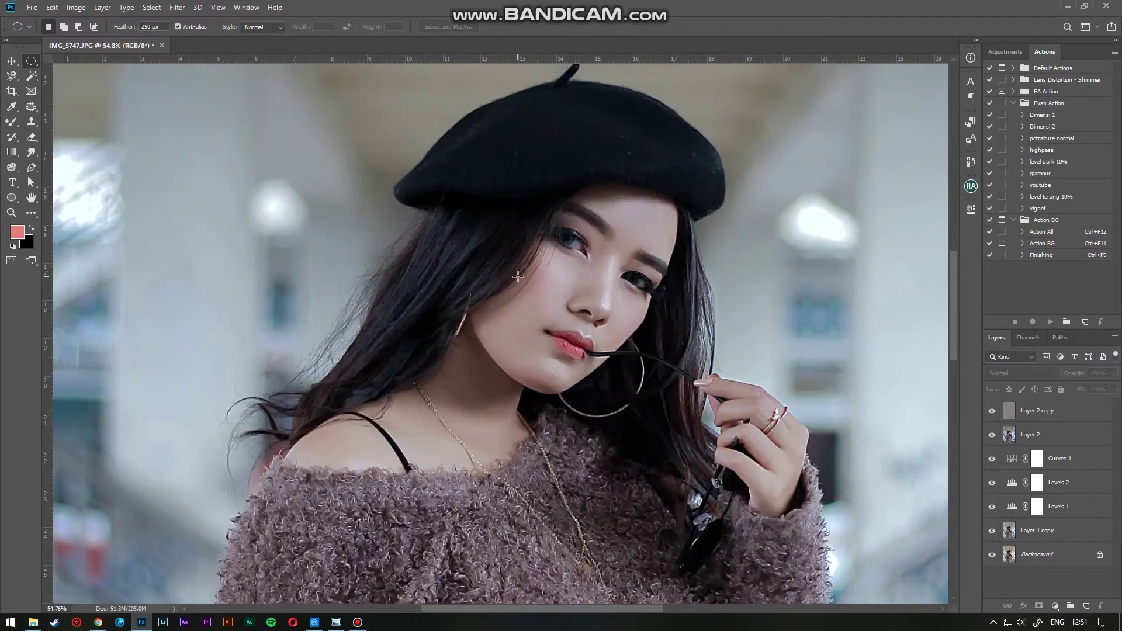
scroll(578, 283, "up", 3)
left_click(991, 413)
left_click(993, 412)
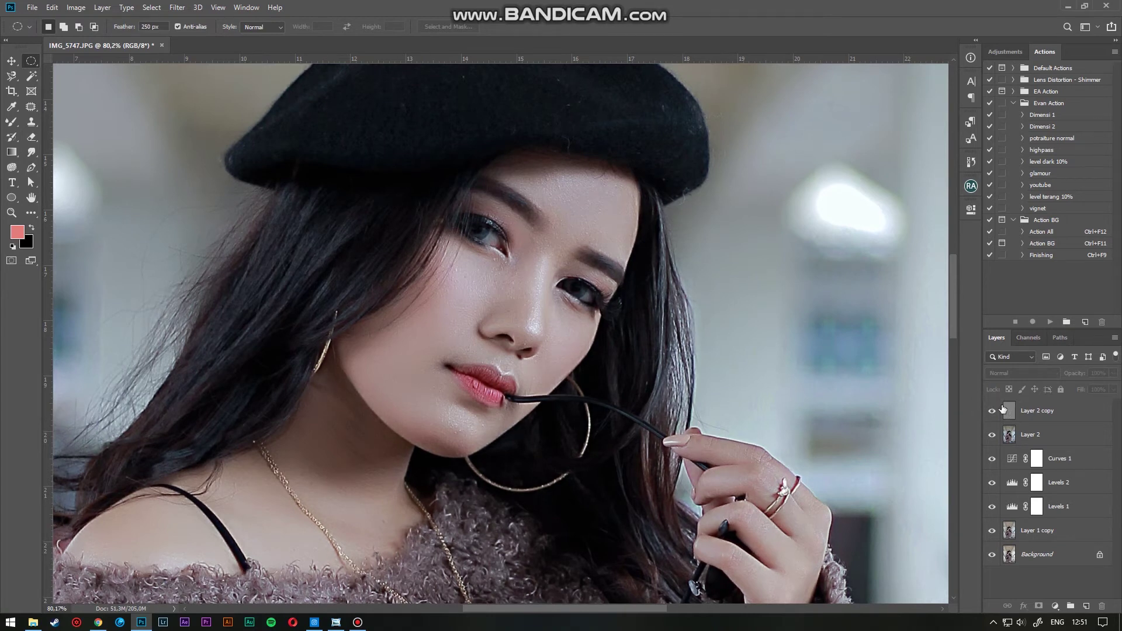
left_click(1049, 415)
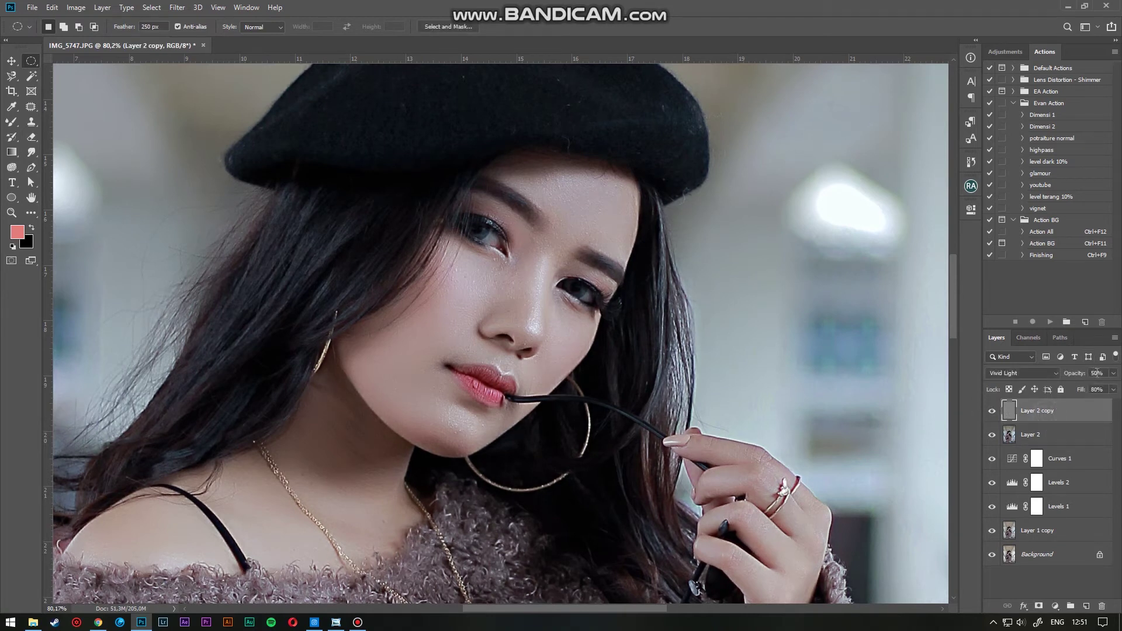
left_click_drag(1079, 374, 1071, 375)
Step: Compare the whole photo with and without the High Pass layer, and the full edit against the original Background
key("ctrl+0")
left_click(992, 413)
left_click(992, 413)
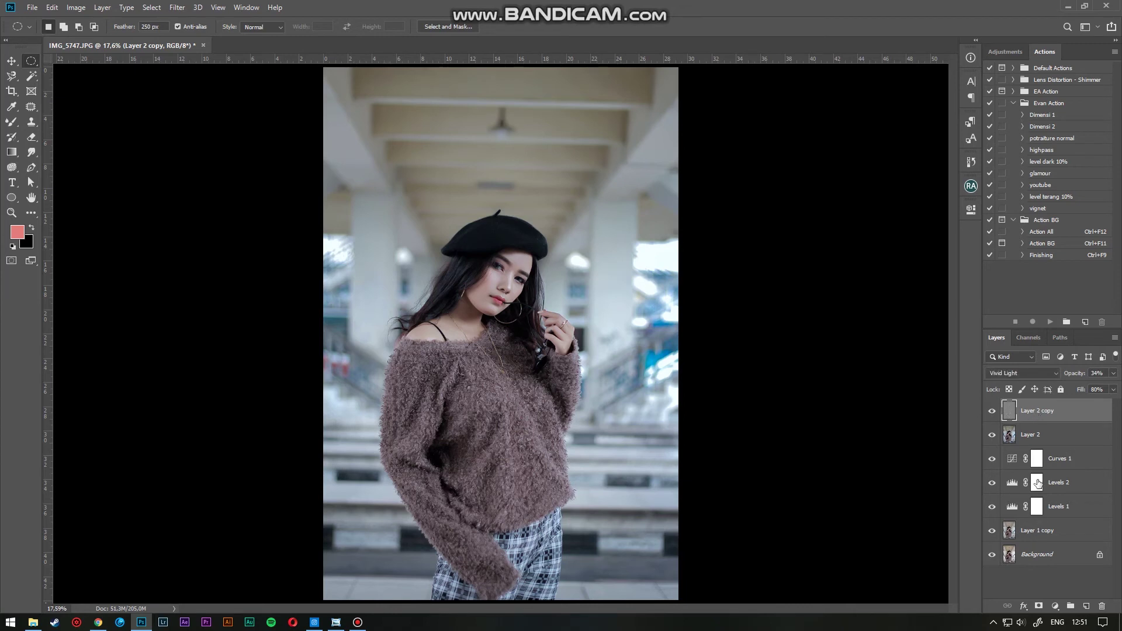
left_click(992, 556, "alt")
left_click(992, 559, "alt")
left_click(992, 558, "alt")
left_click(992, 558, "alt")
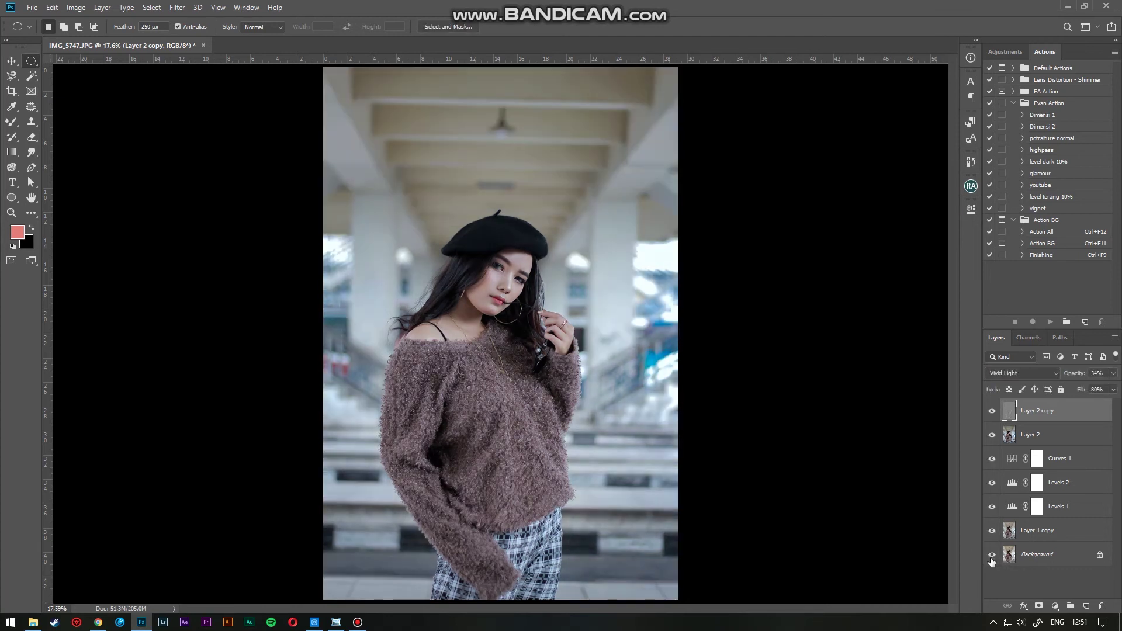